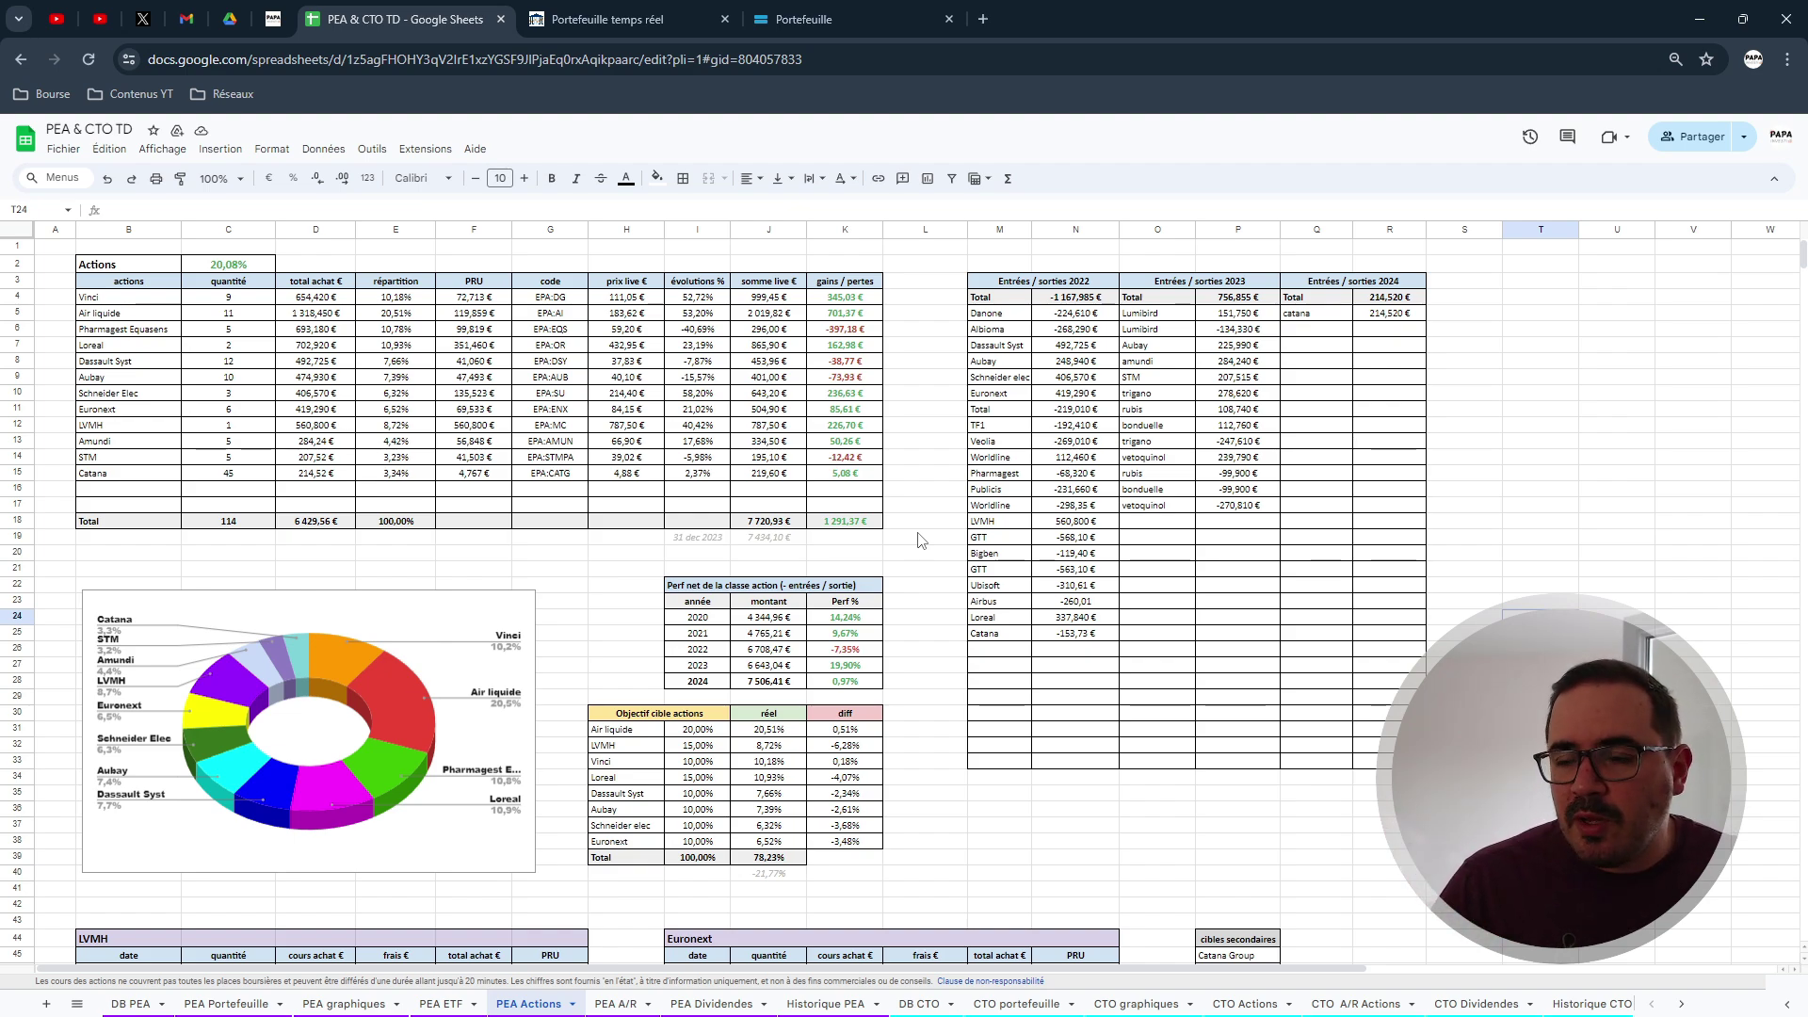
Insert a blank column before column L, directly after the gains / pertes column.
left_click(904, 236)
right_click(904, 236)
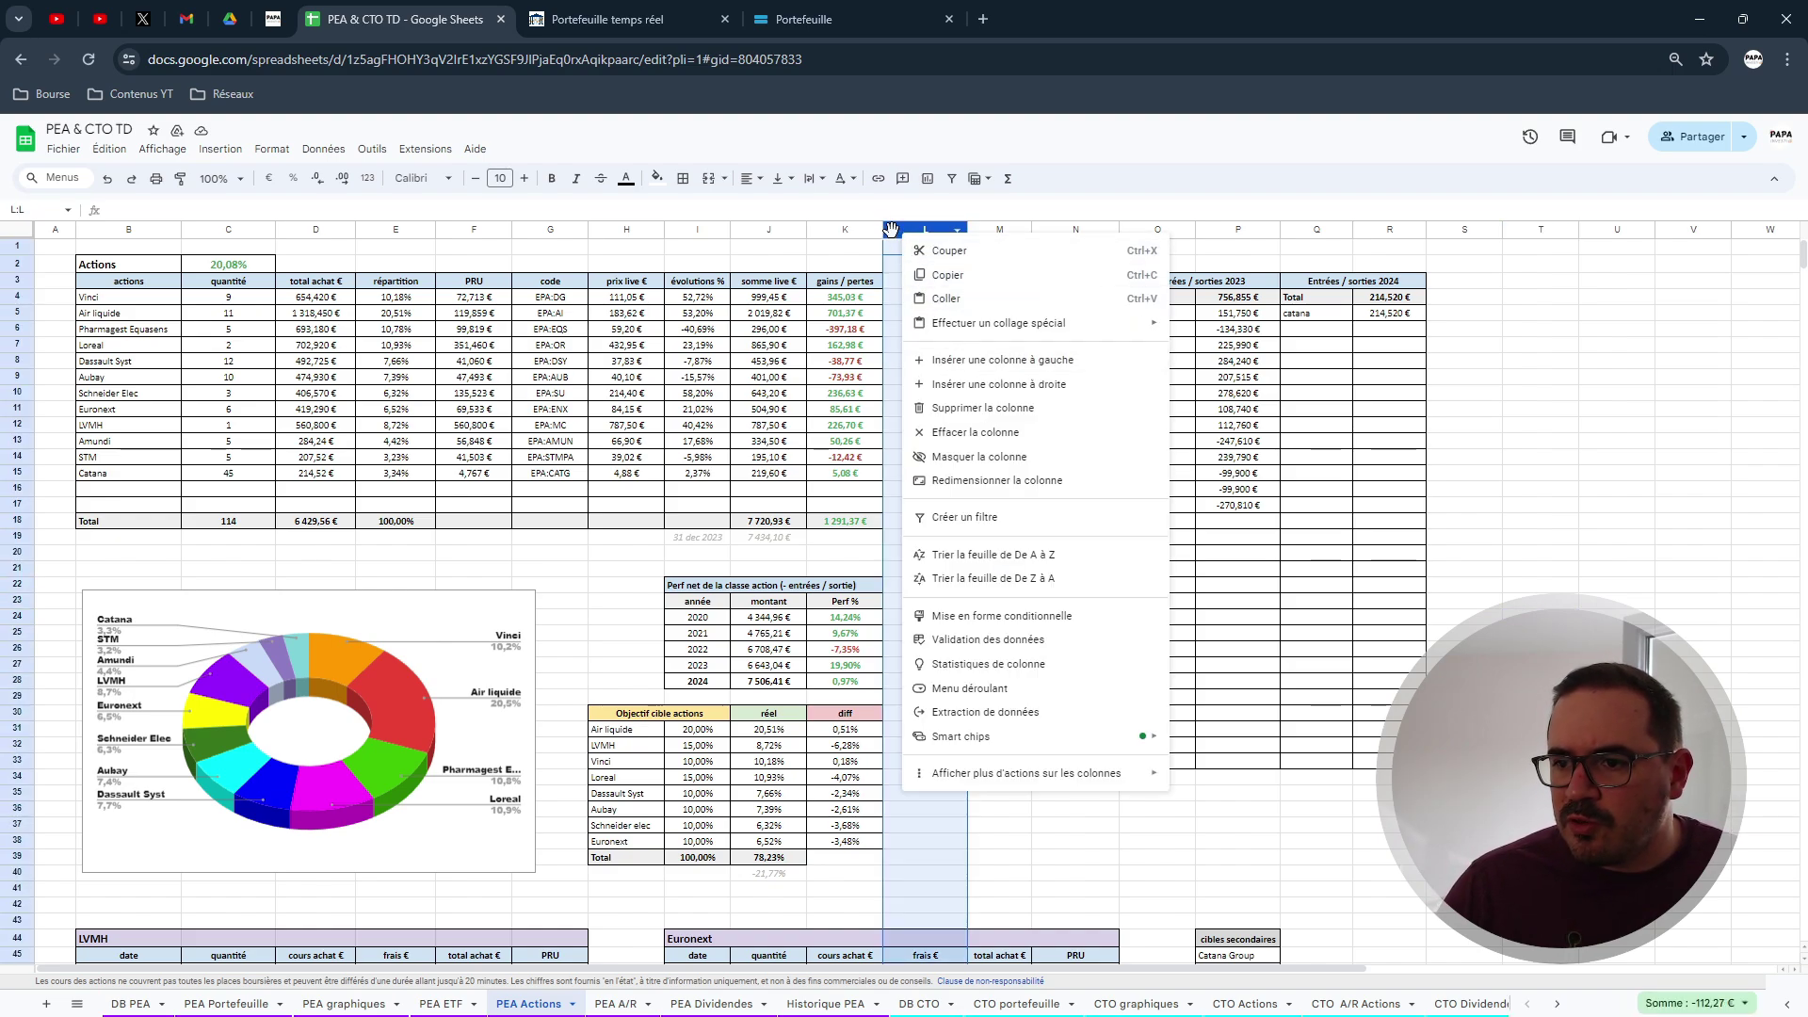
left_click(897, 212)
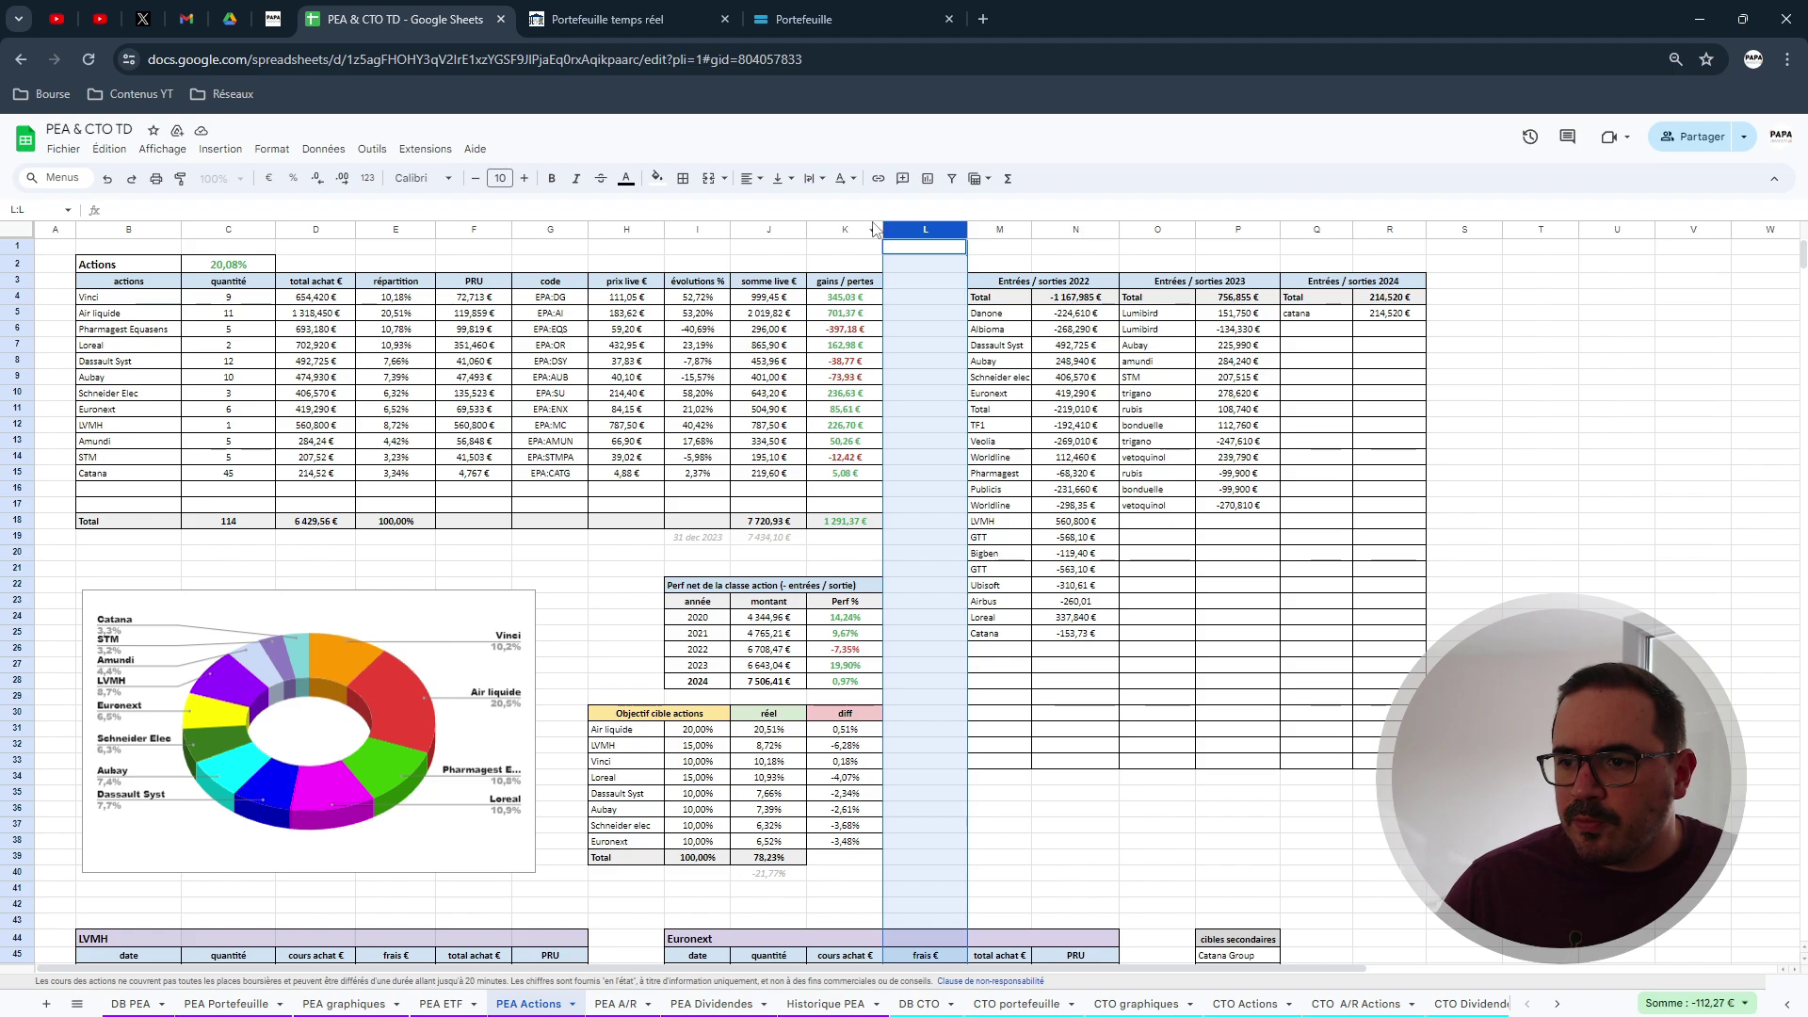
left_click(903, 229)
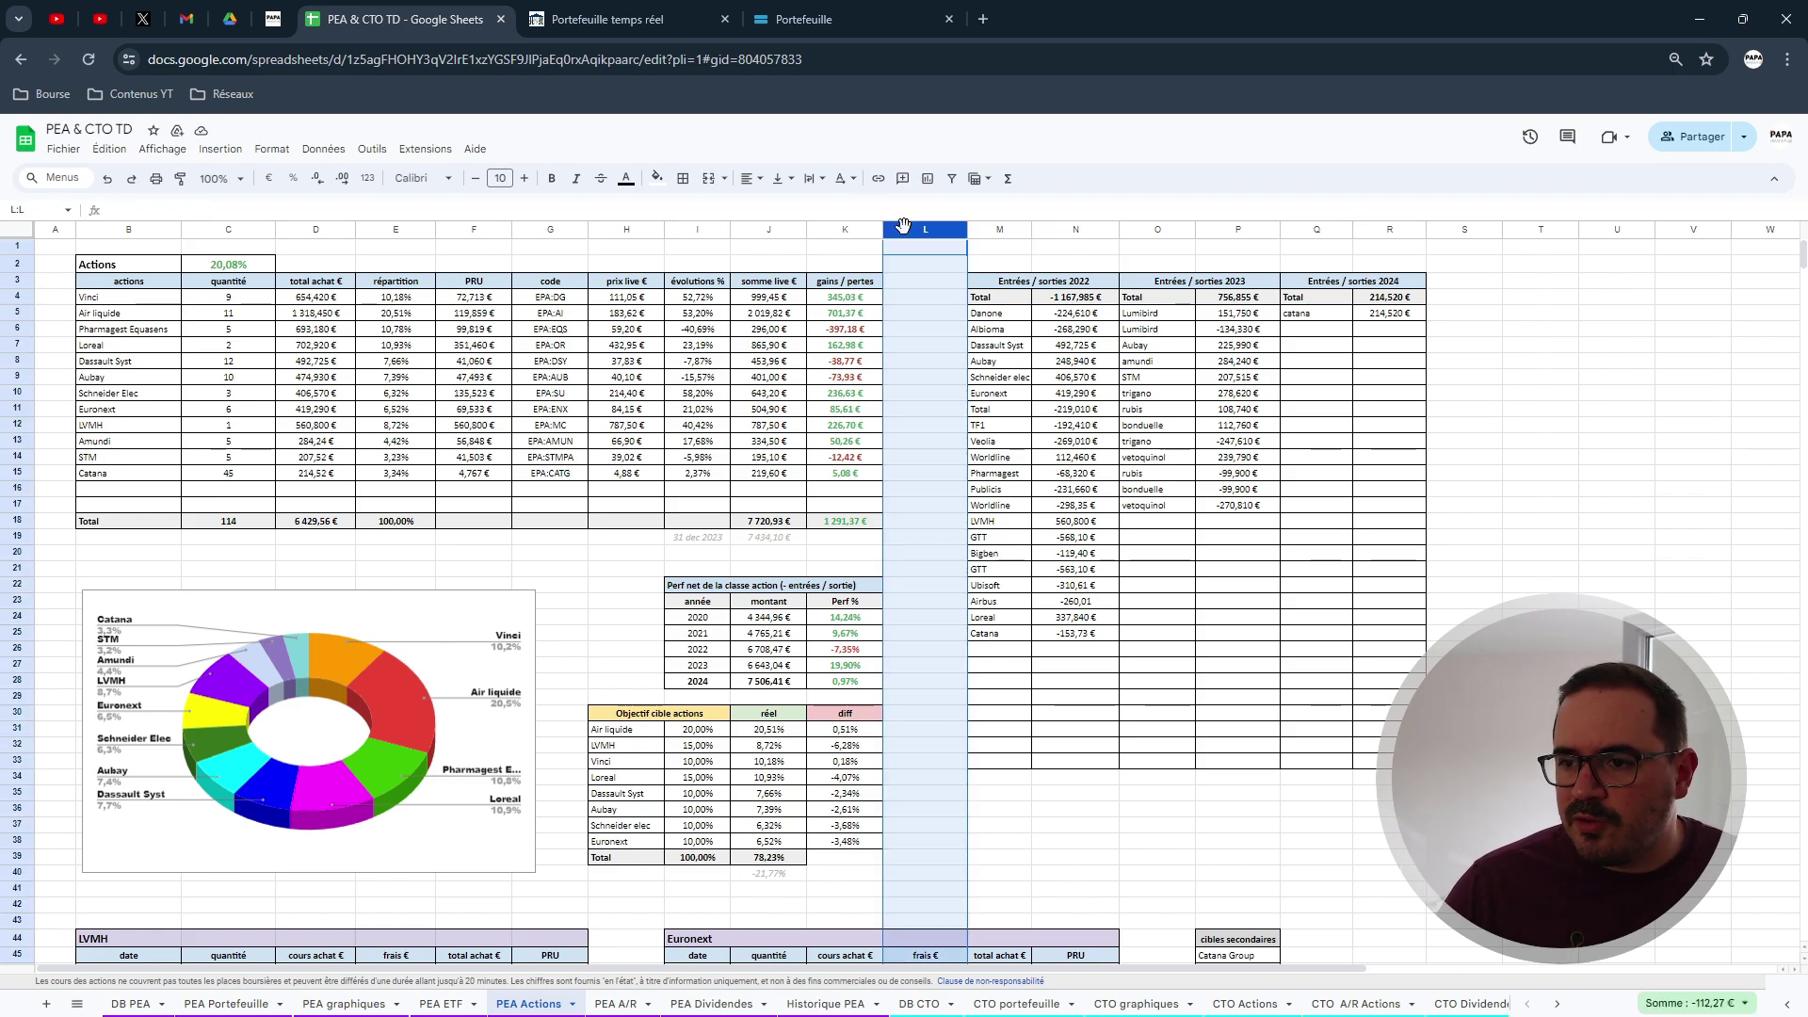
right_click(903, 229)
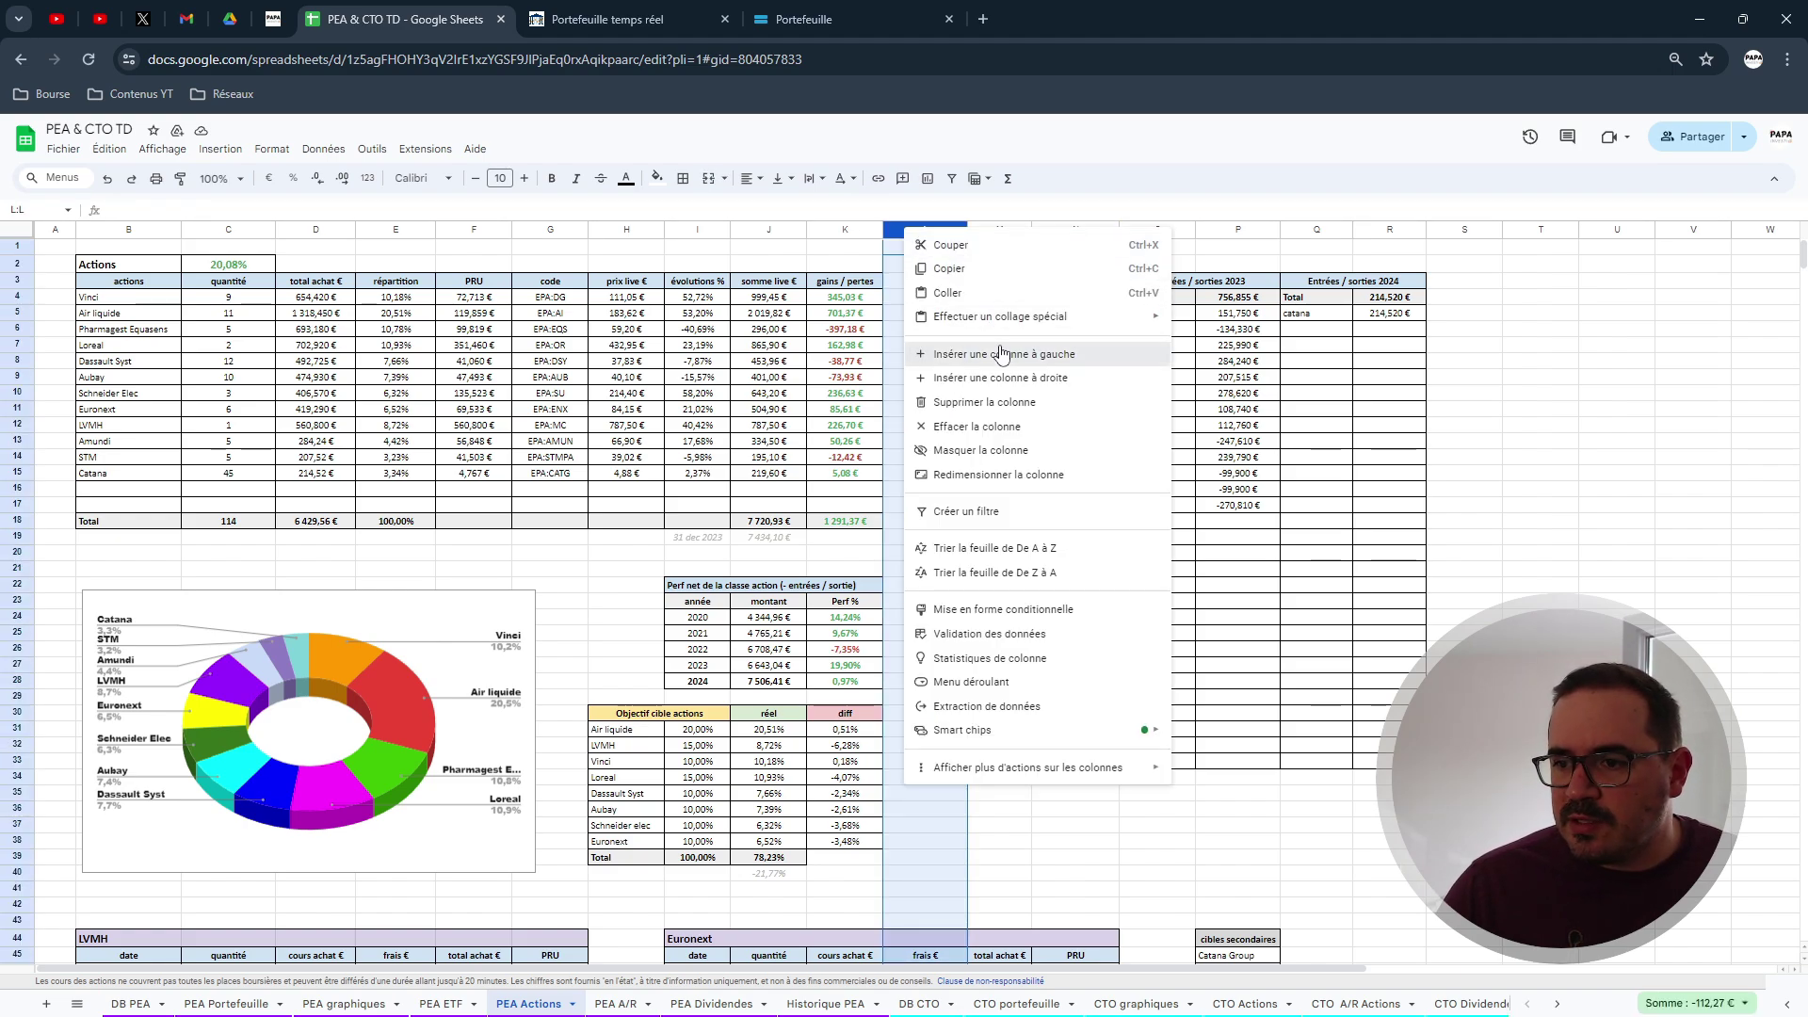
left_click(914, 373)
Copy the répartition header into cell L3 of the new column and change its text to "répartition live".
left_click(918, 286)
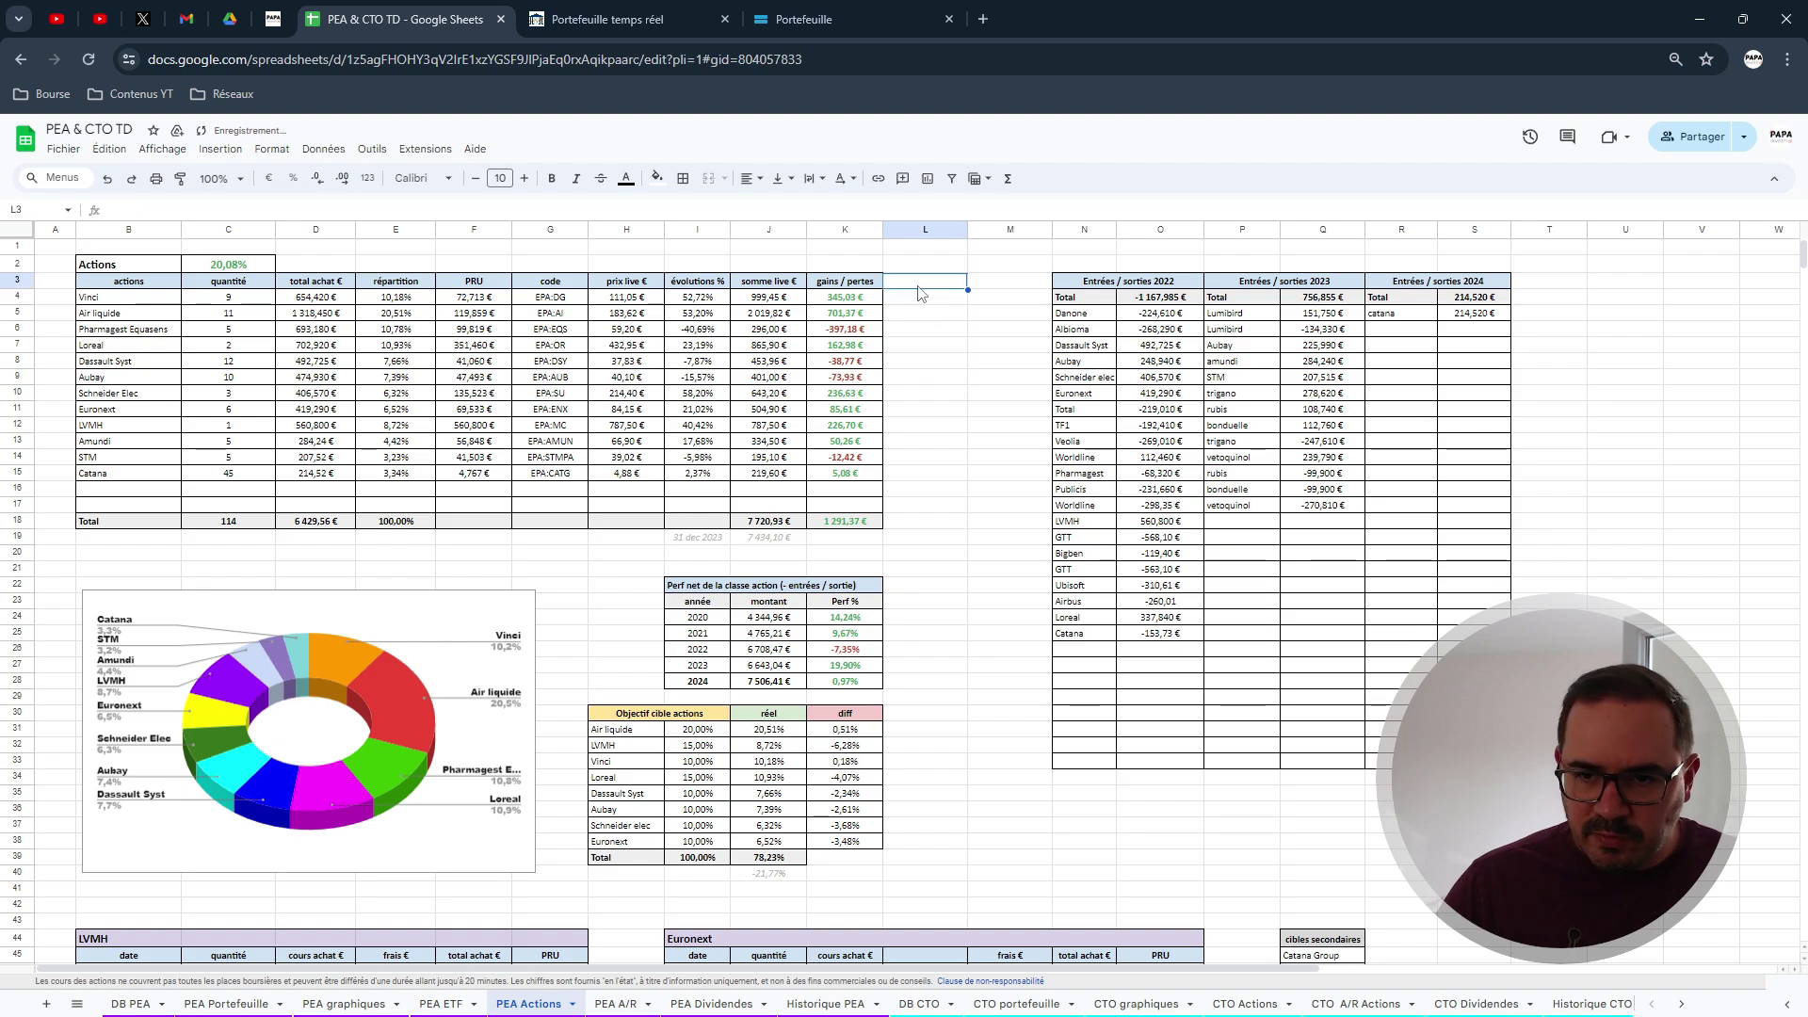
left_click(381, 291)
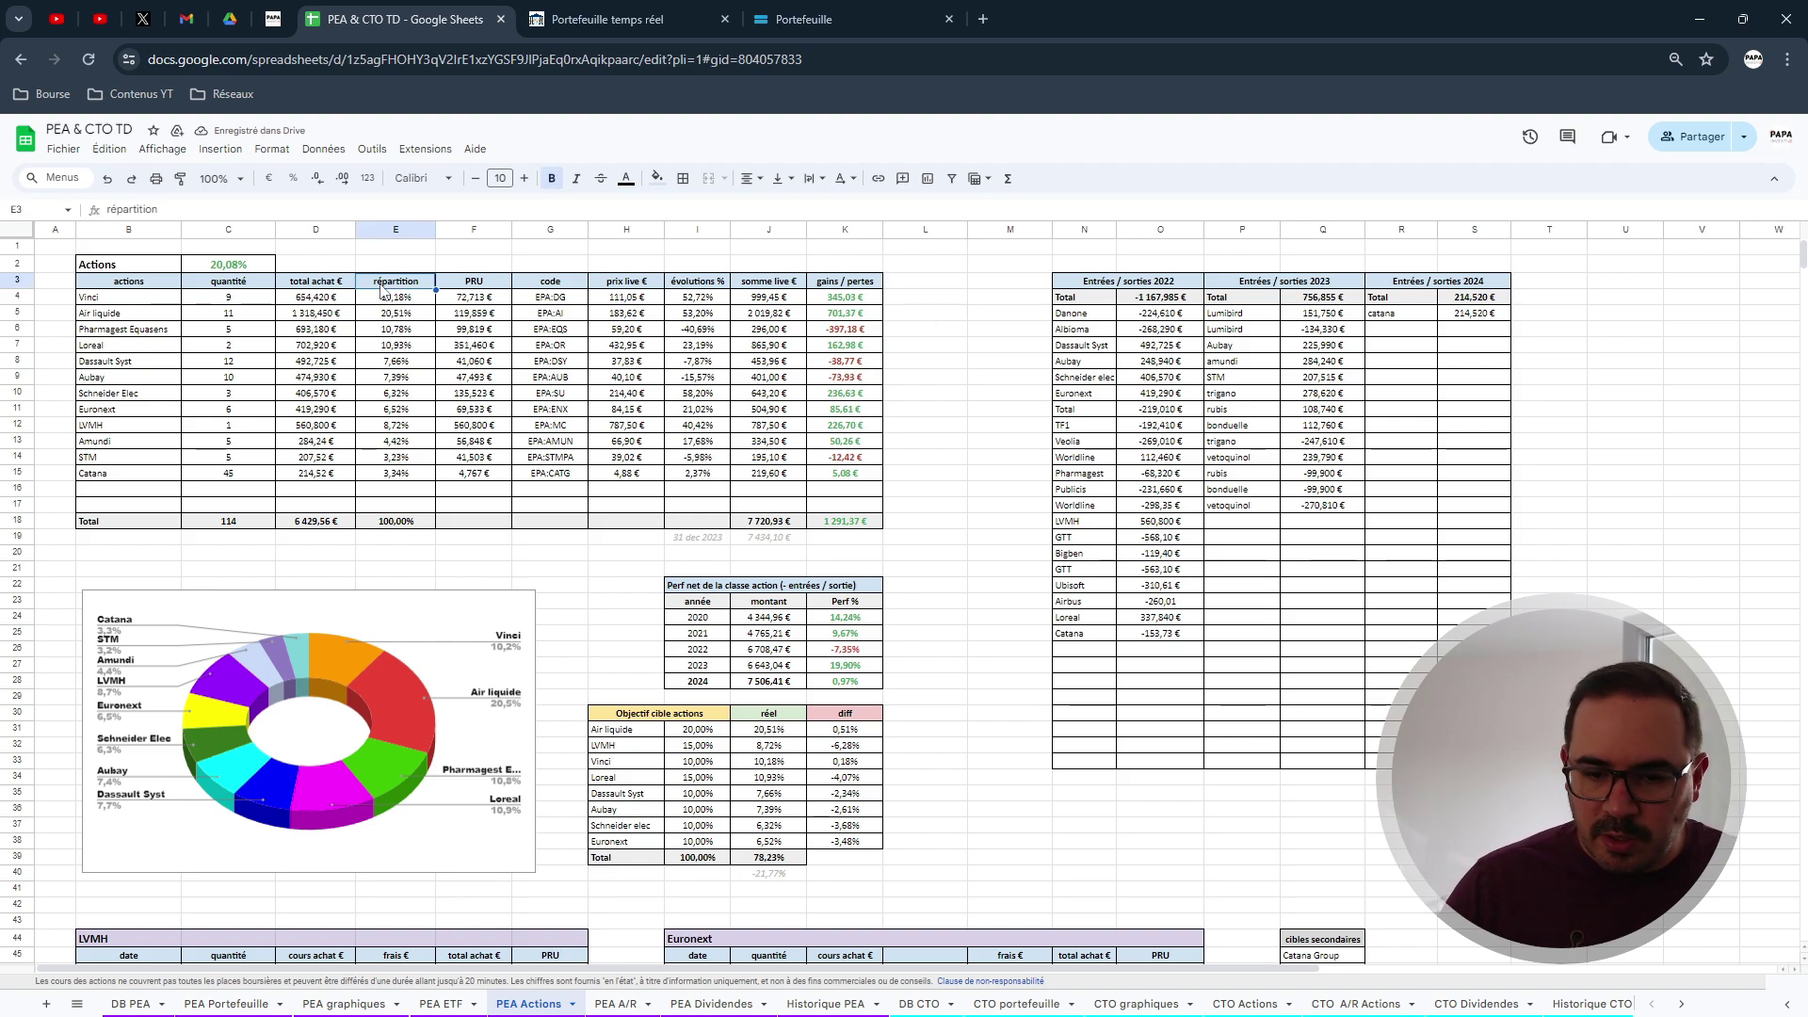
key("ctrl+c")
left_click(925, 290)
key("ctrl+v")
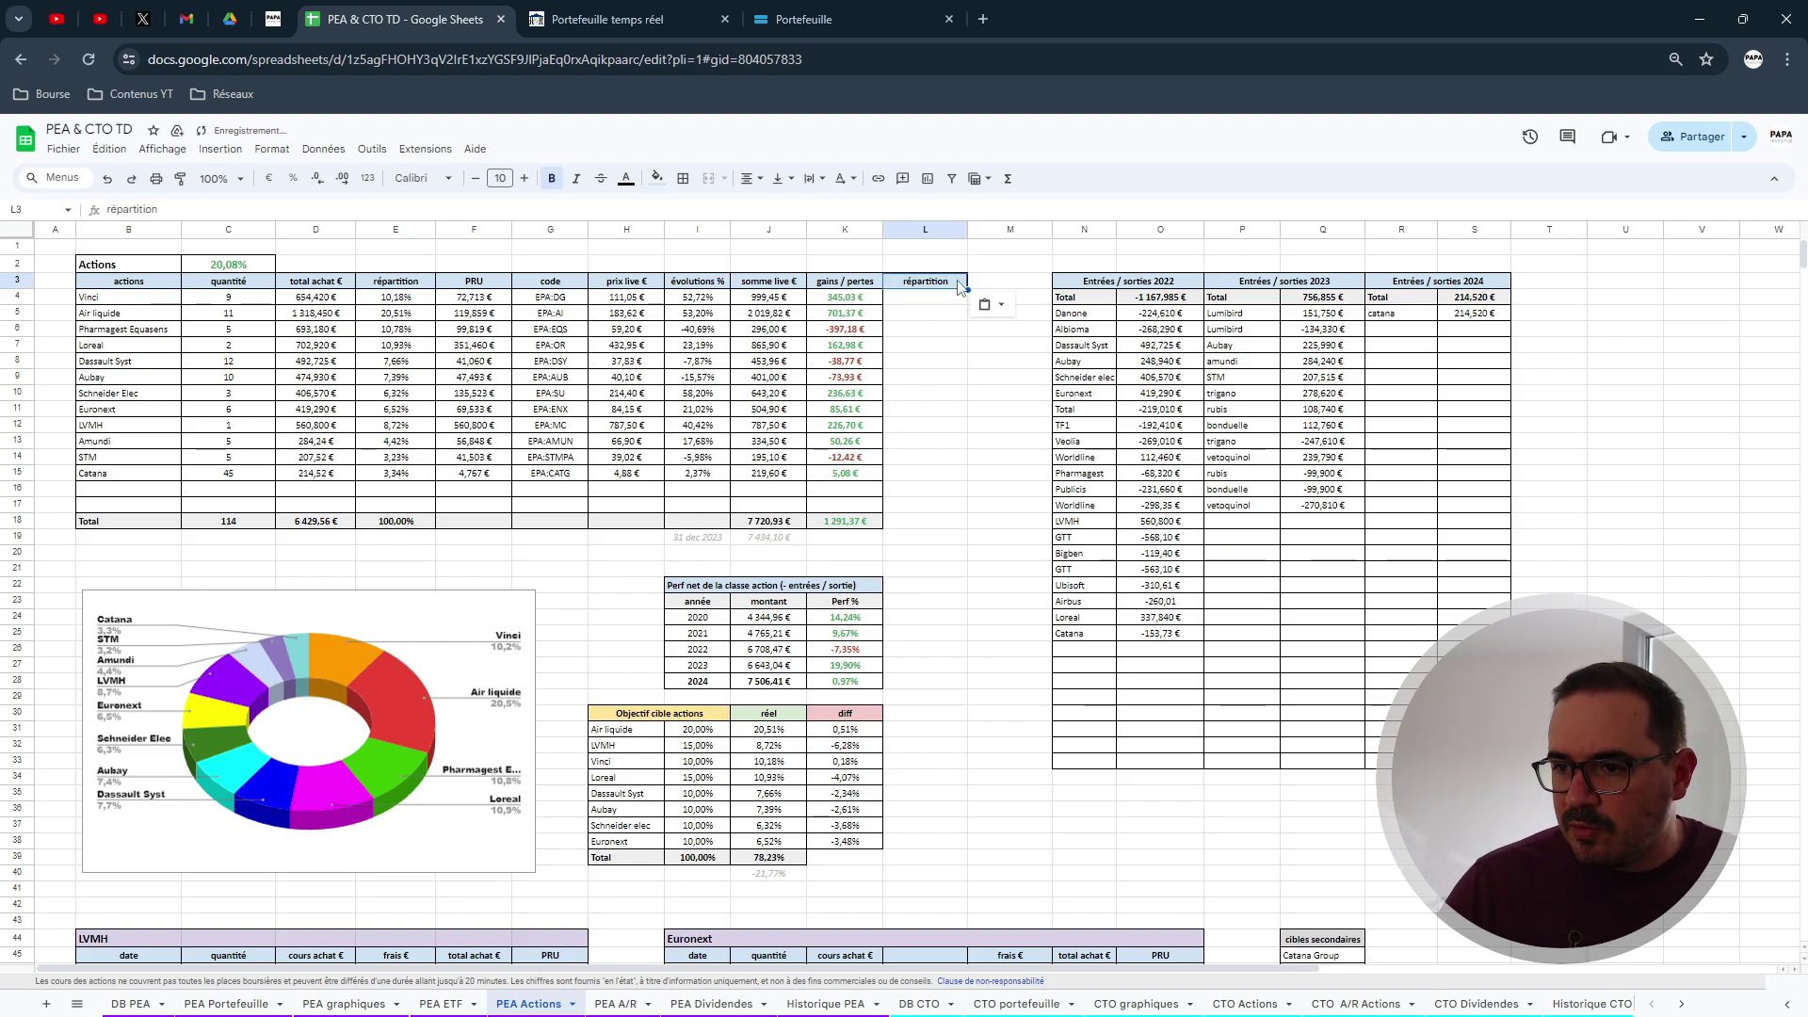
double_click(958, 287)
type("live")
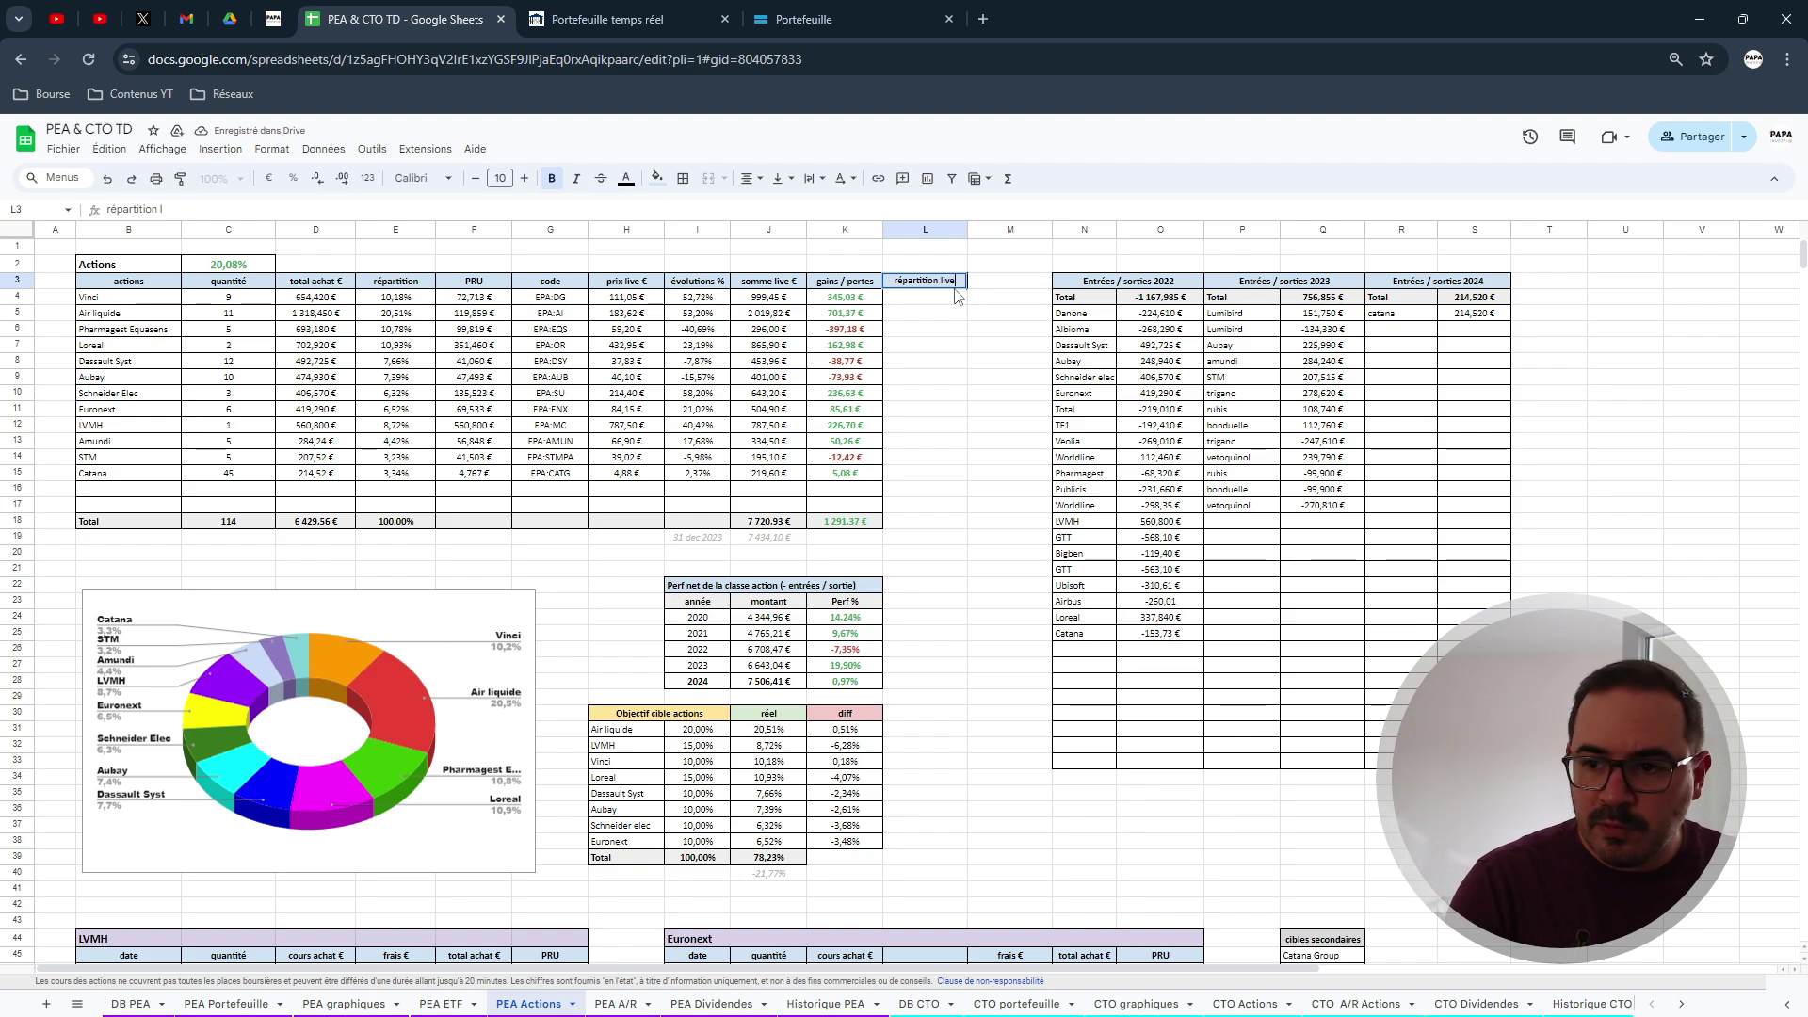
key("Return")
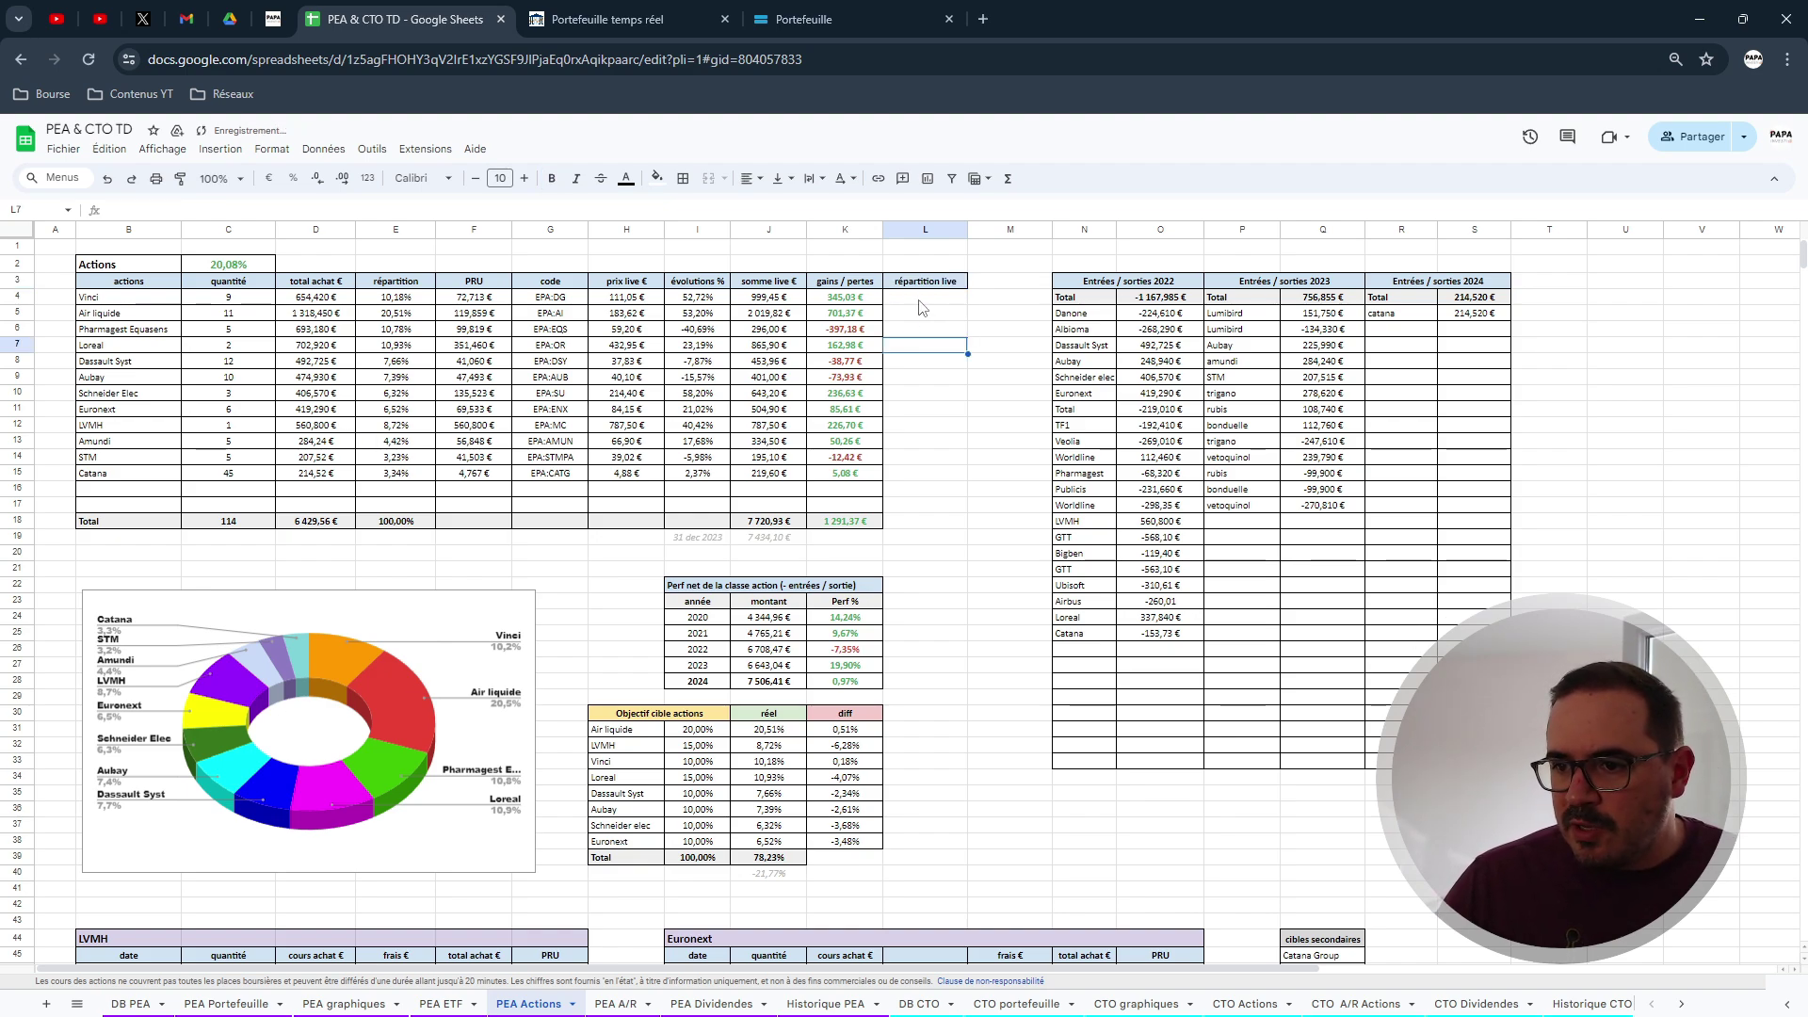
Enter the formula =J4/$J$18 in L4 to divide Vinci's somme live by the total.
type("=")
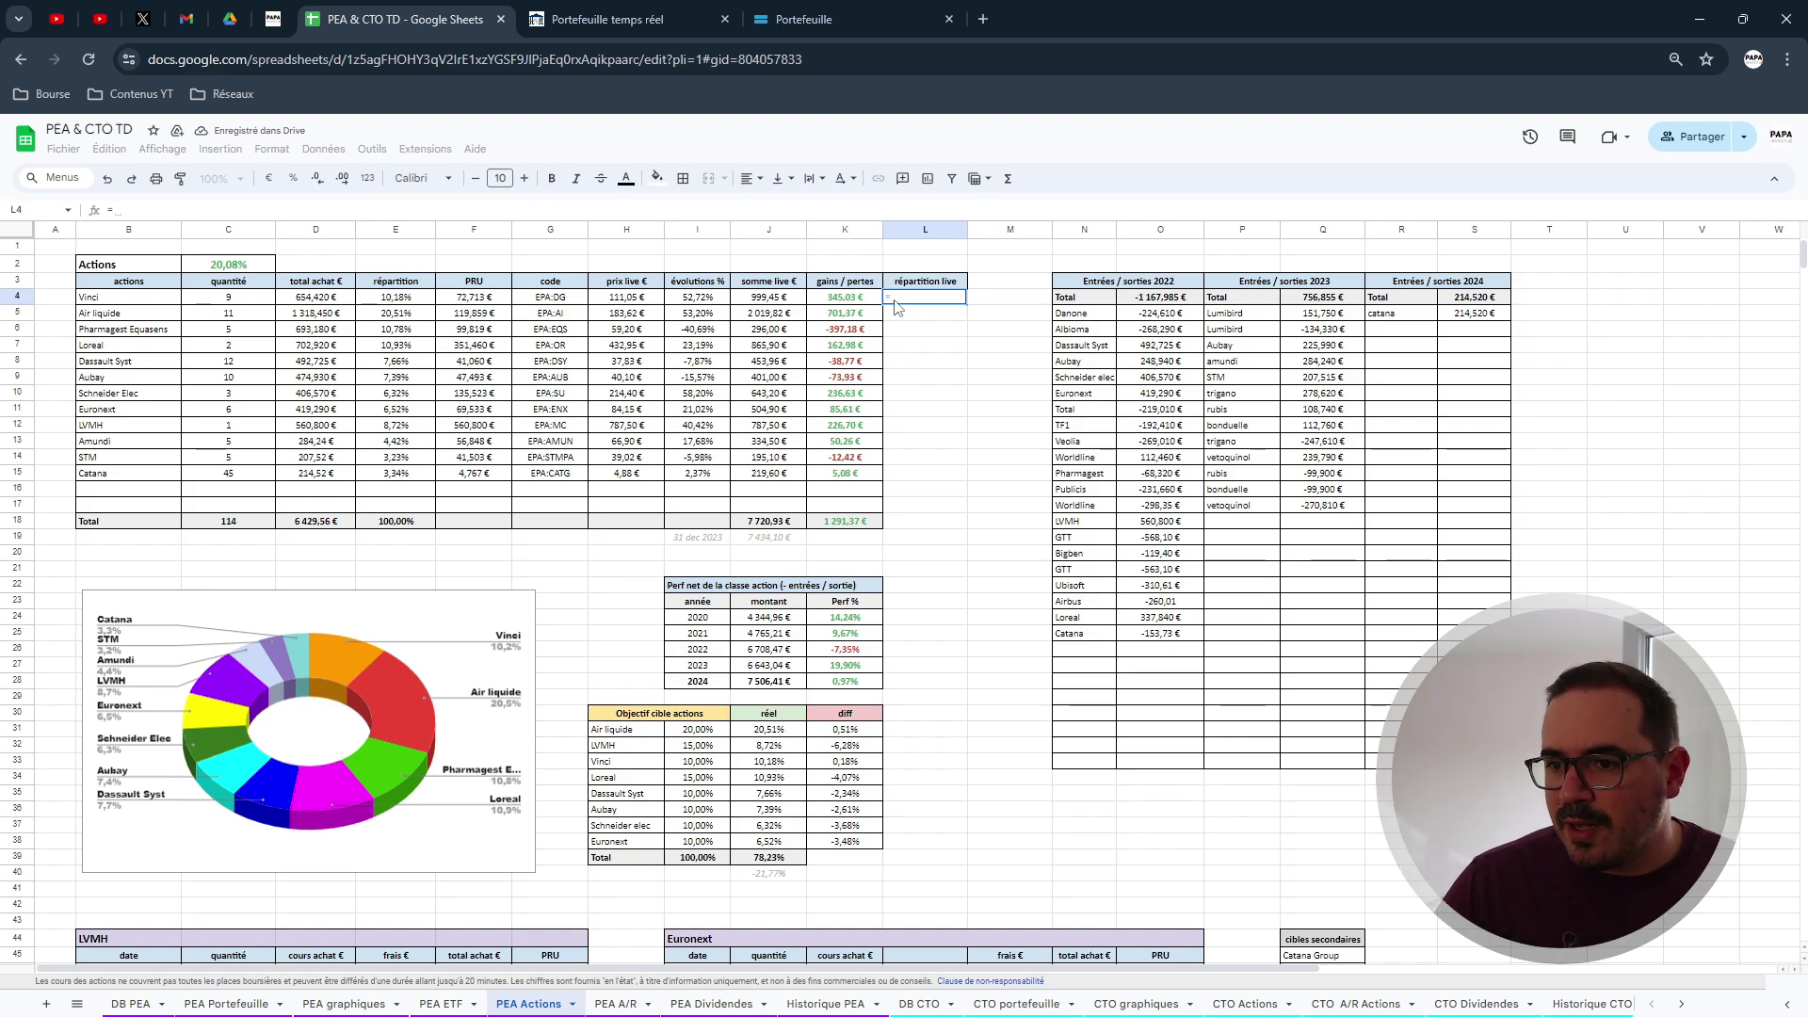
left_click(773, 299)
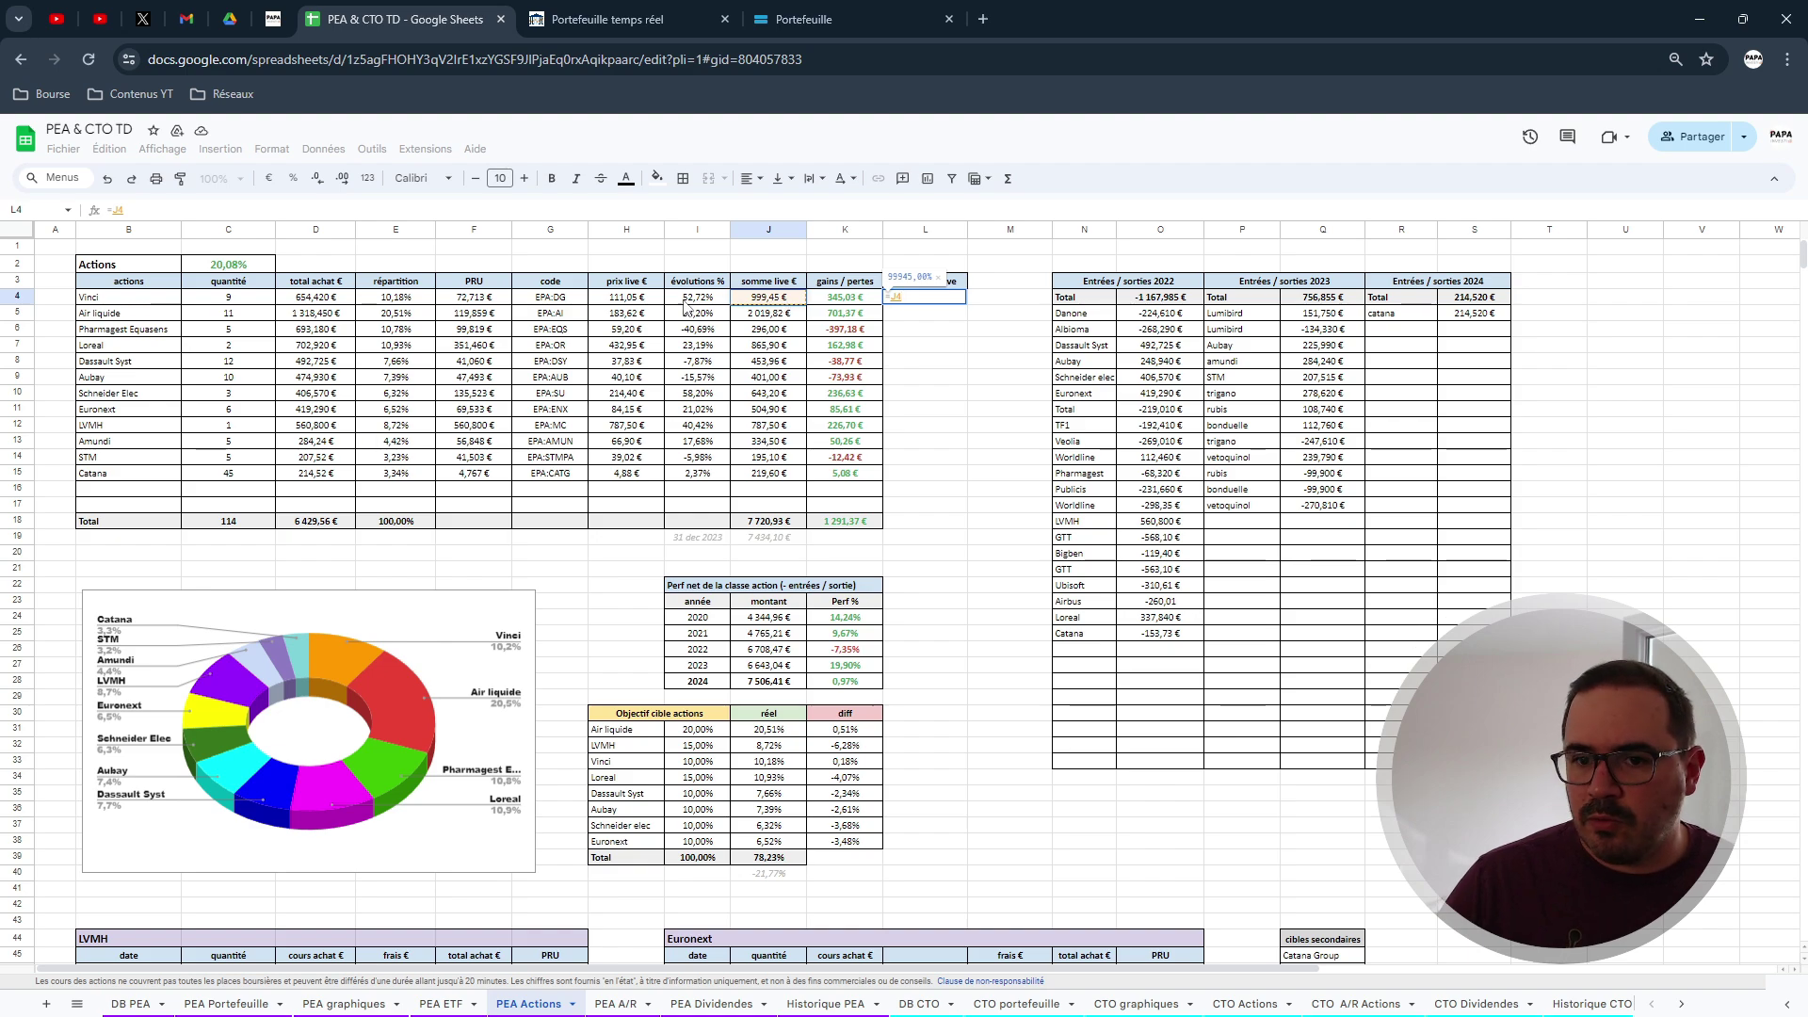
type("/")
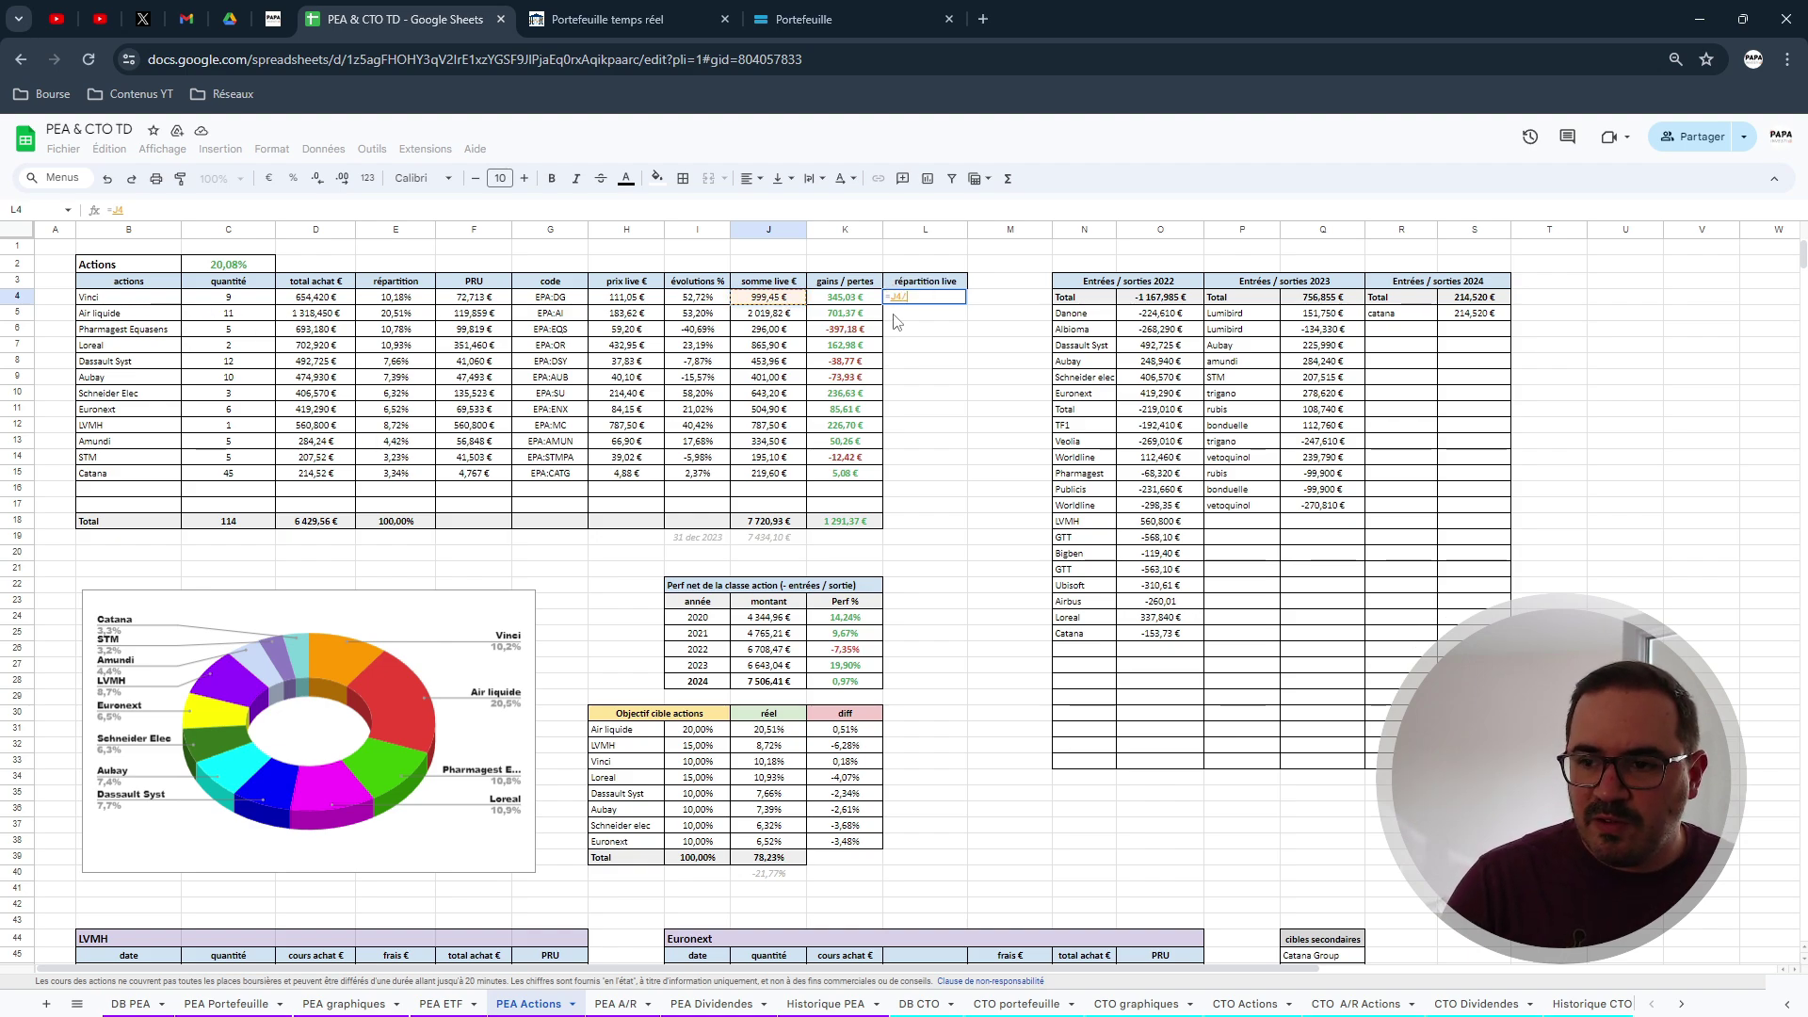
left_click(772, 522)
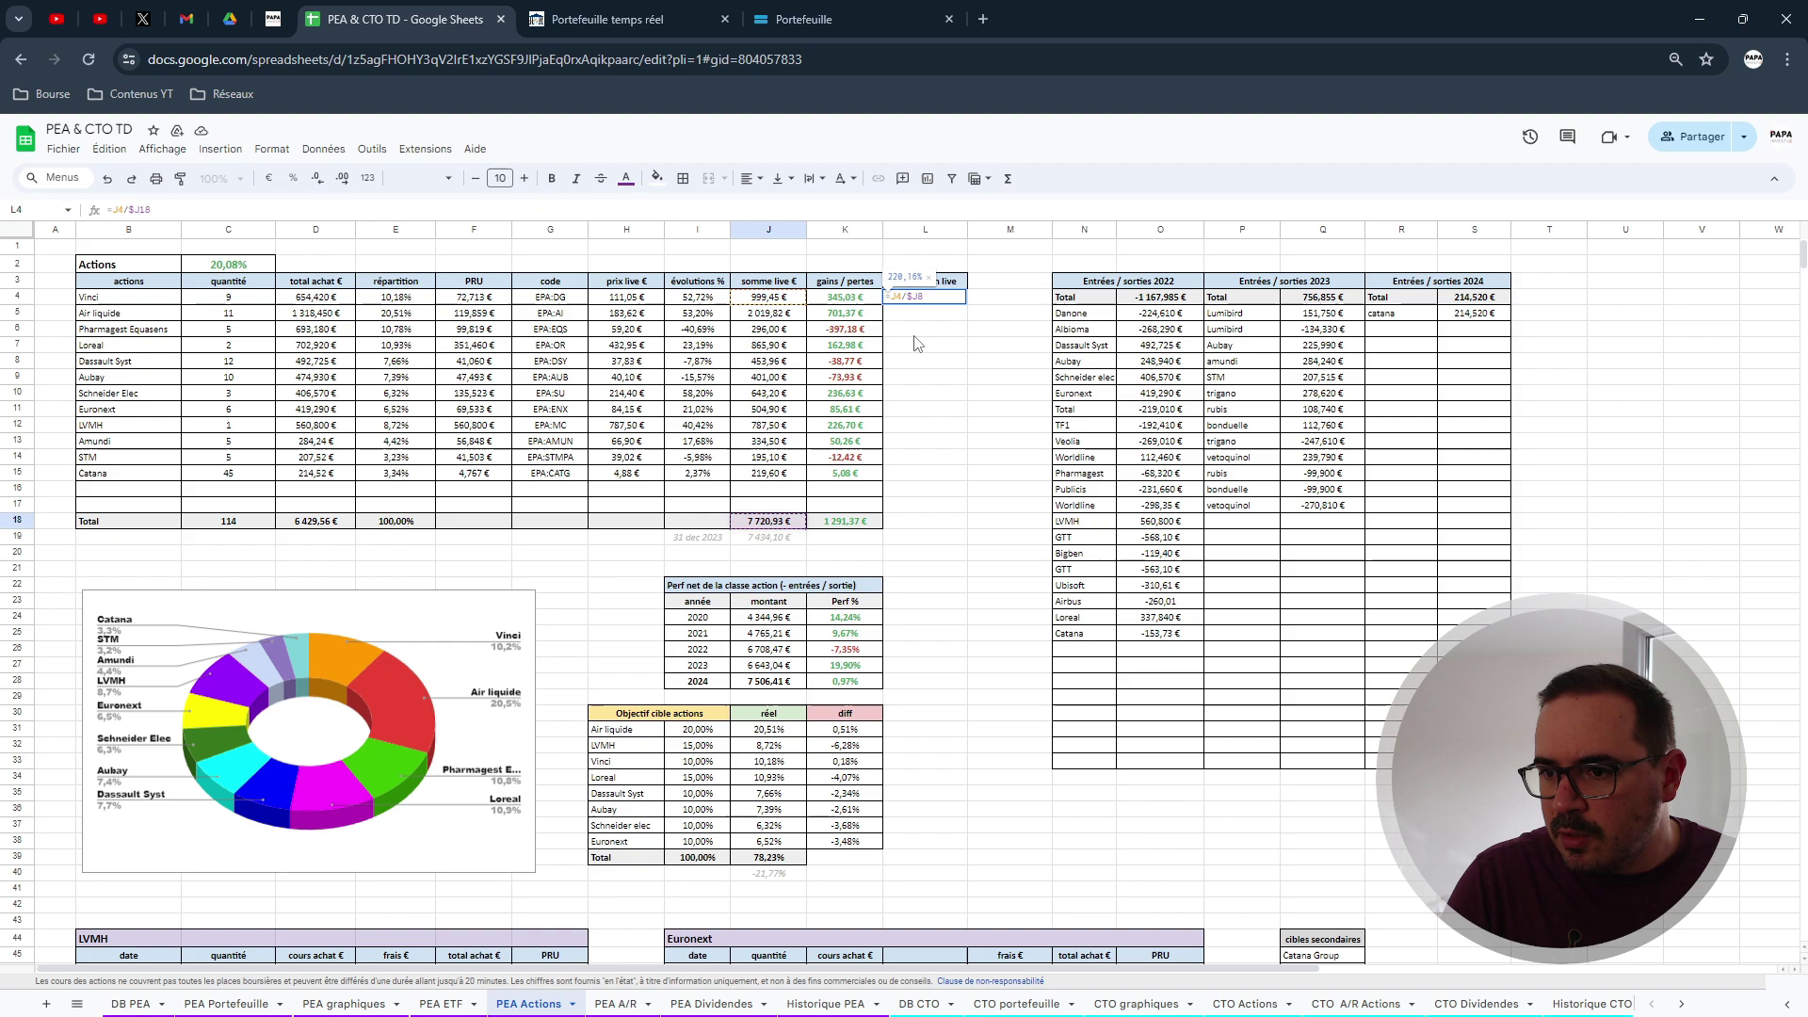
key("Delete")
type("1")
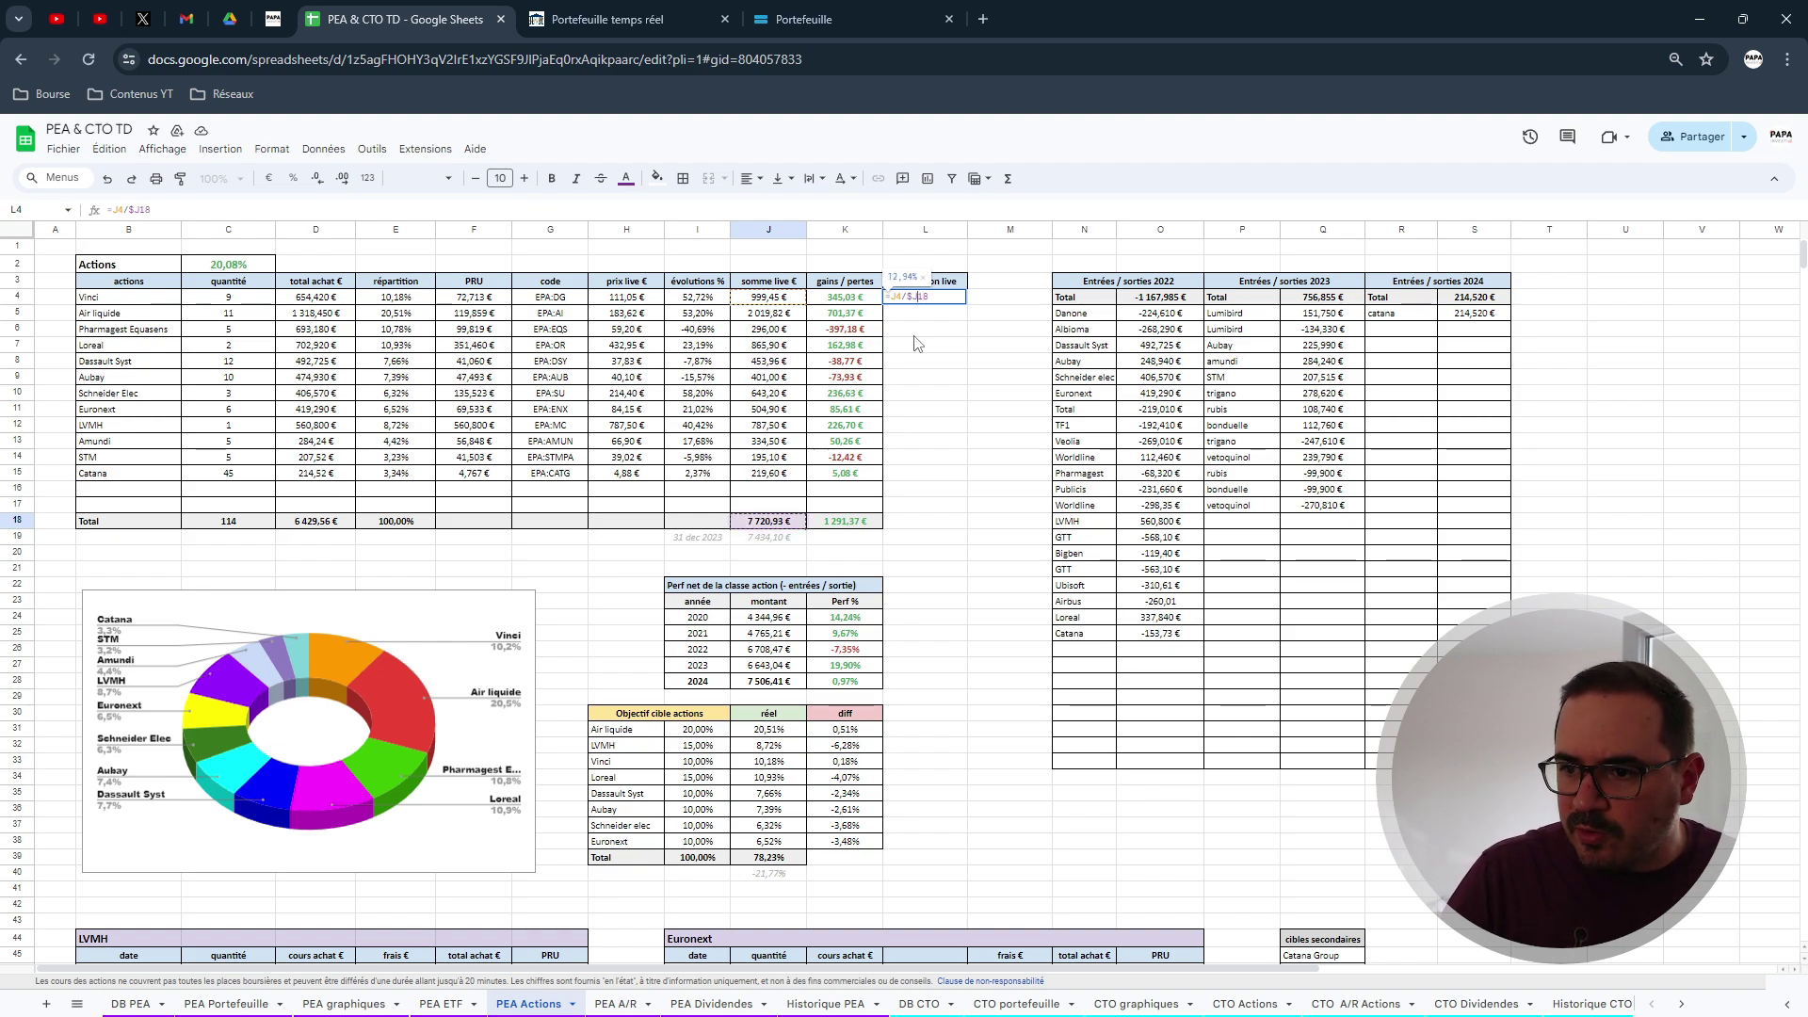
type("$")
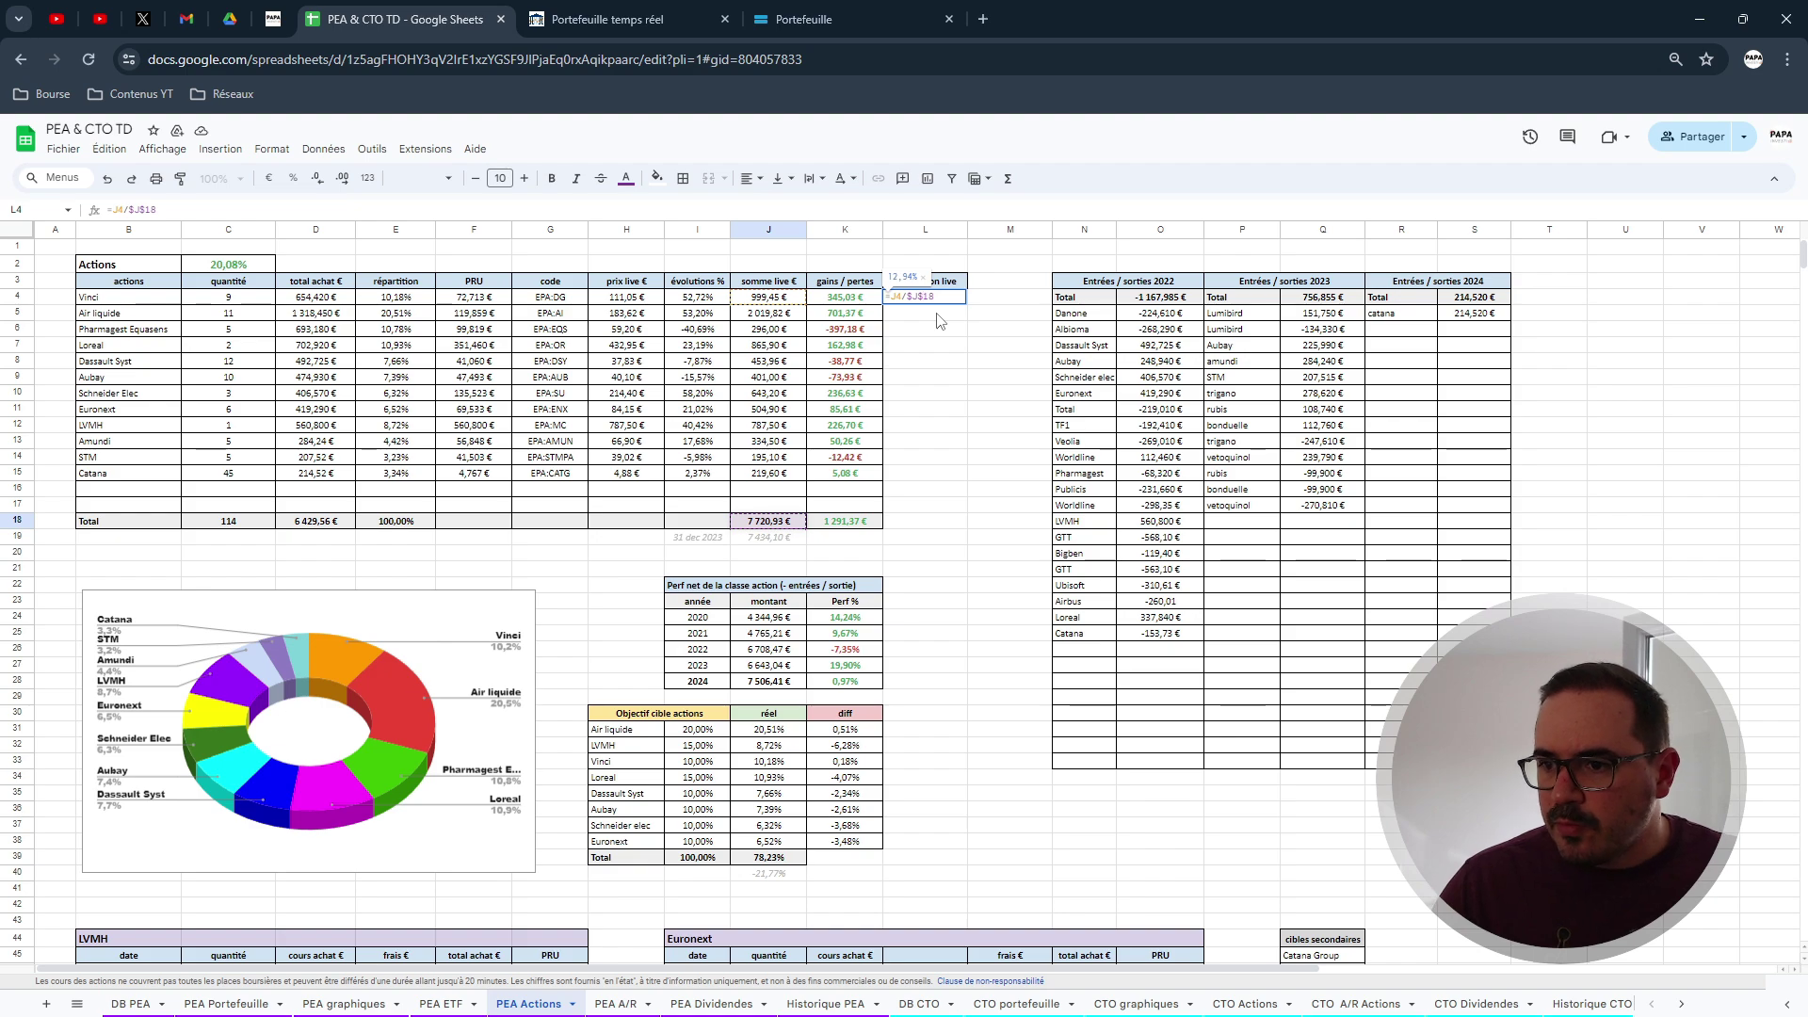
key("Return")
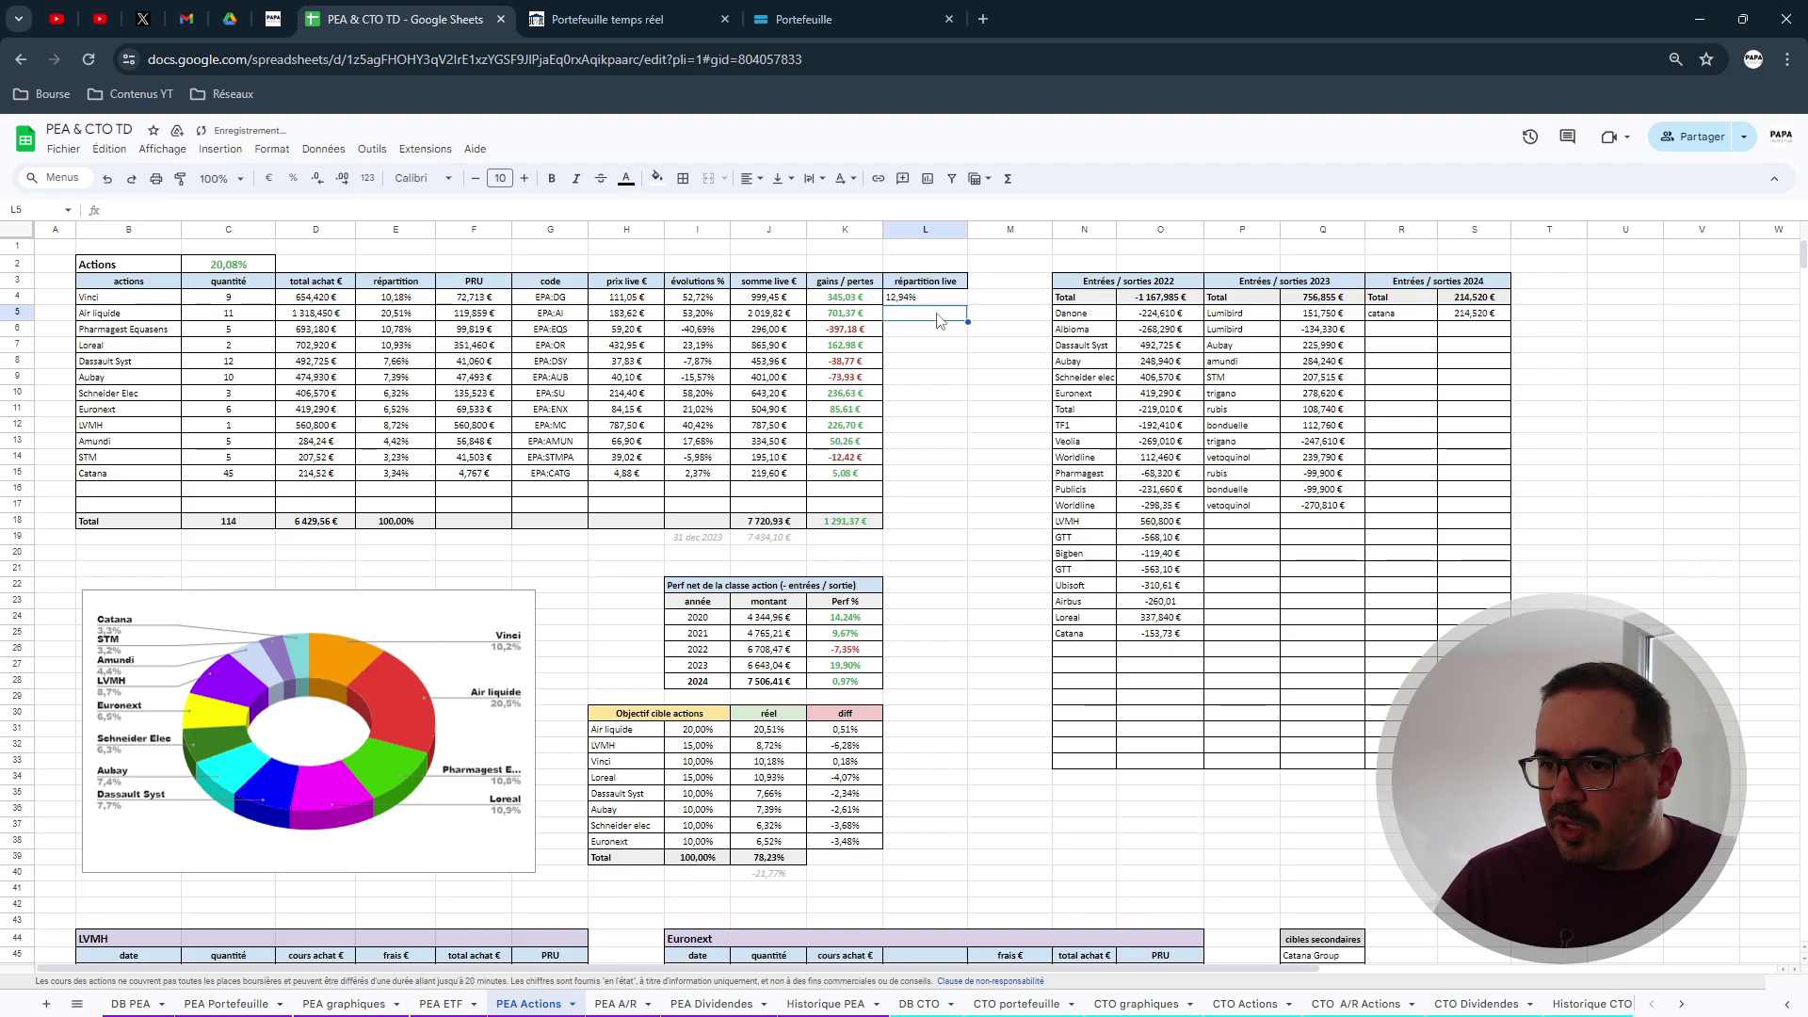
Centre the L4 percentage and fill its formula down the répartition live column to L15.
left_click(929, 297)
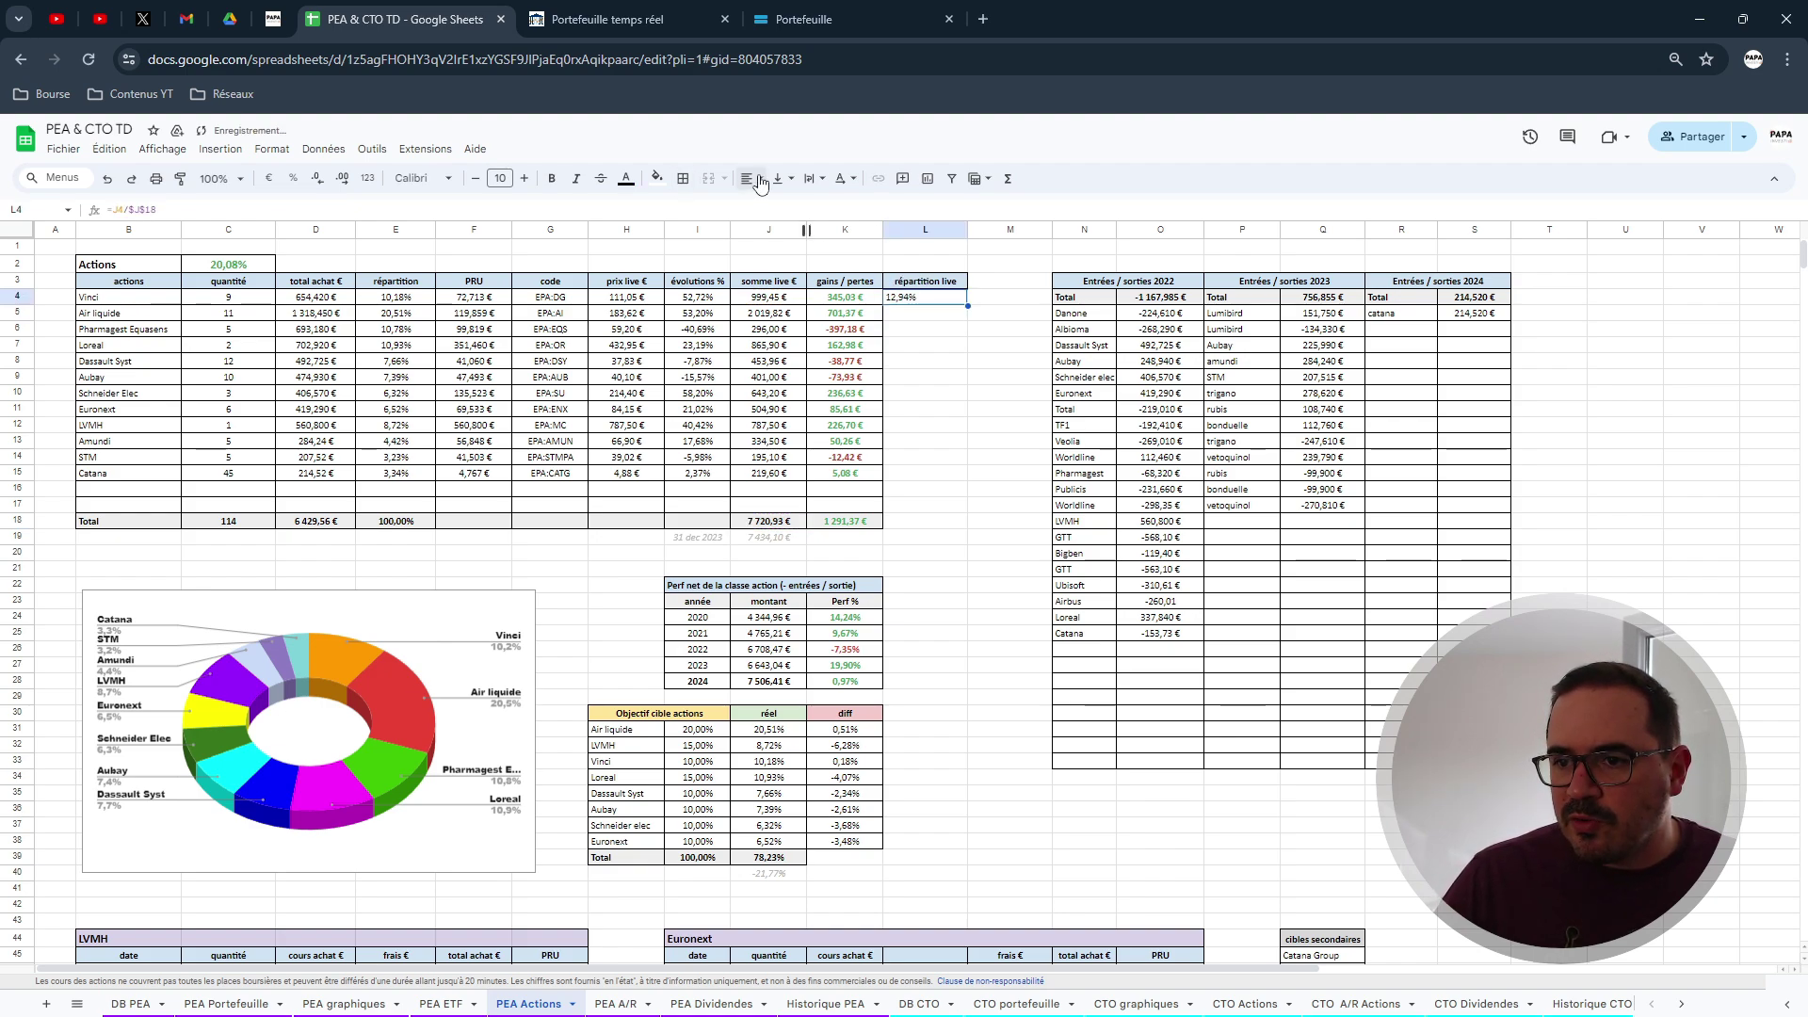
left_click(946, 393)
left_click(953, 301)
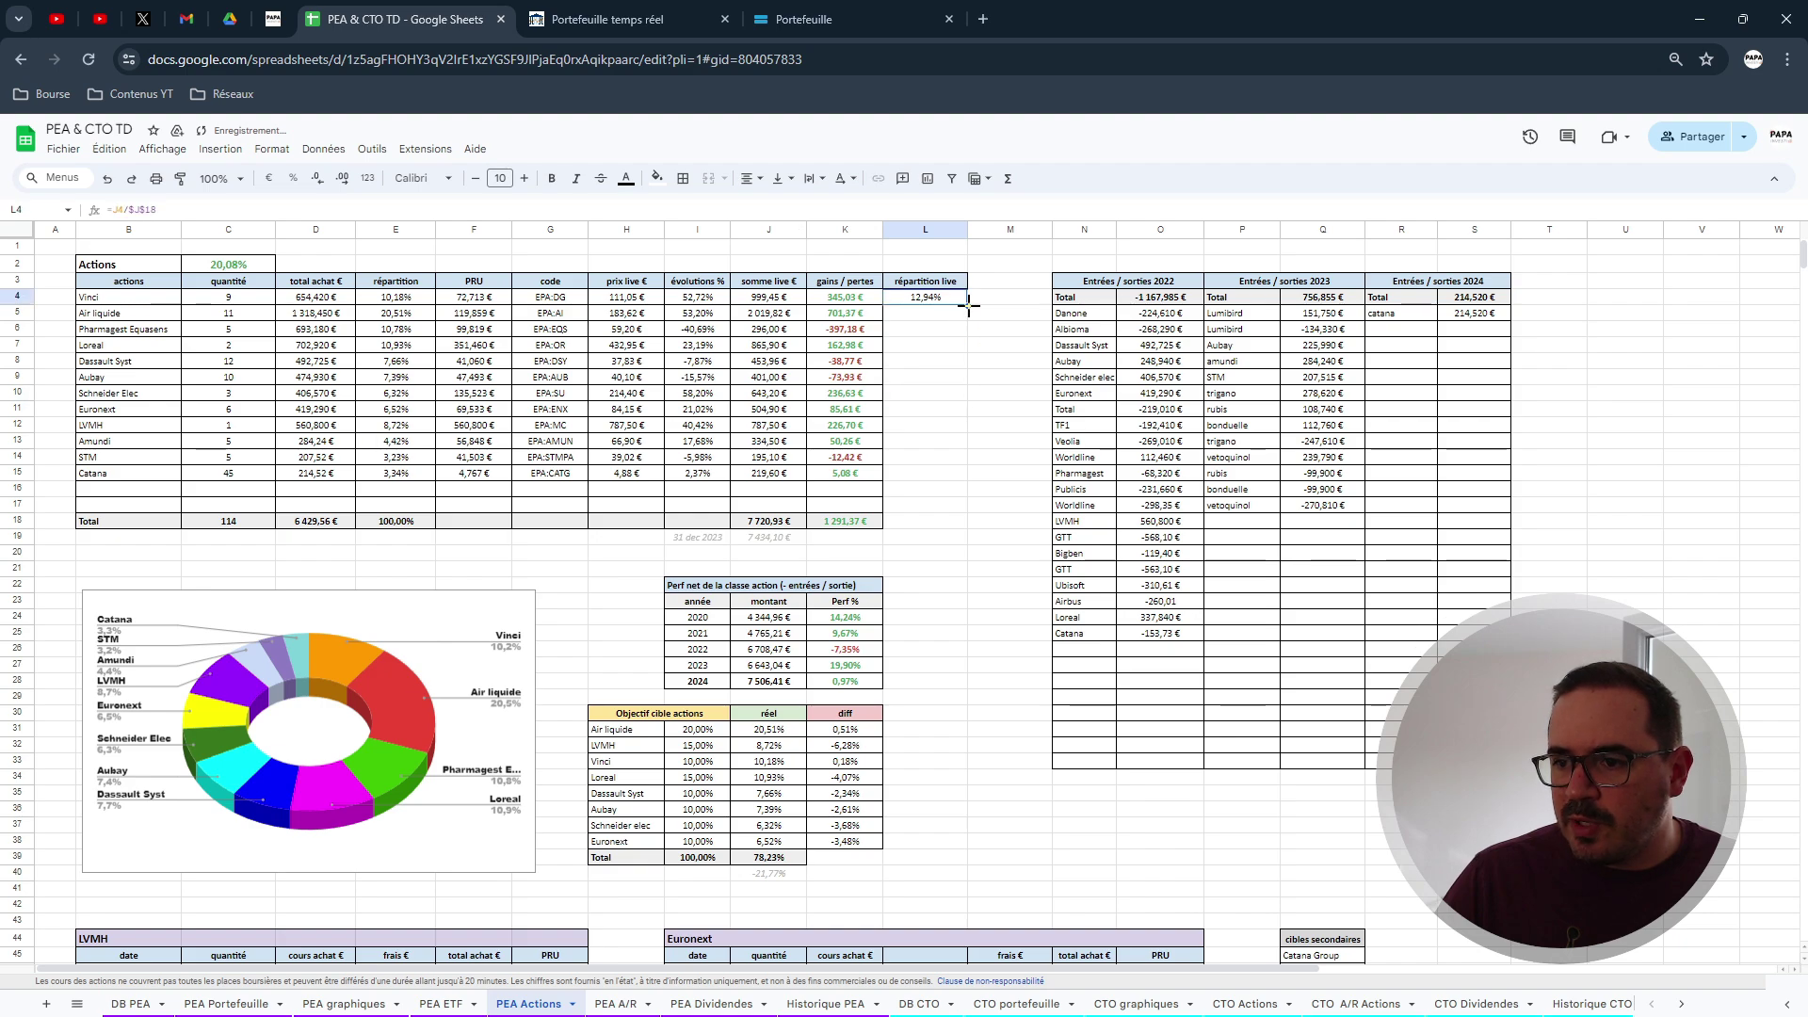
left_click_drag(968, 306, 968, 473)
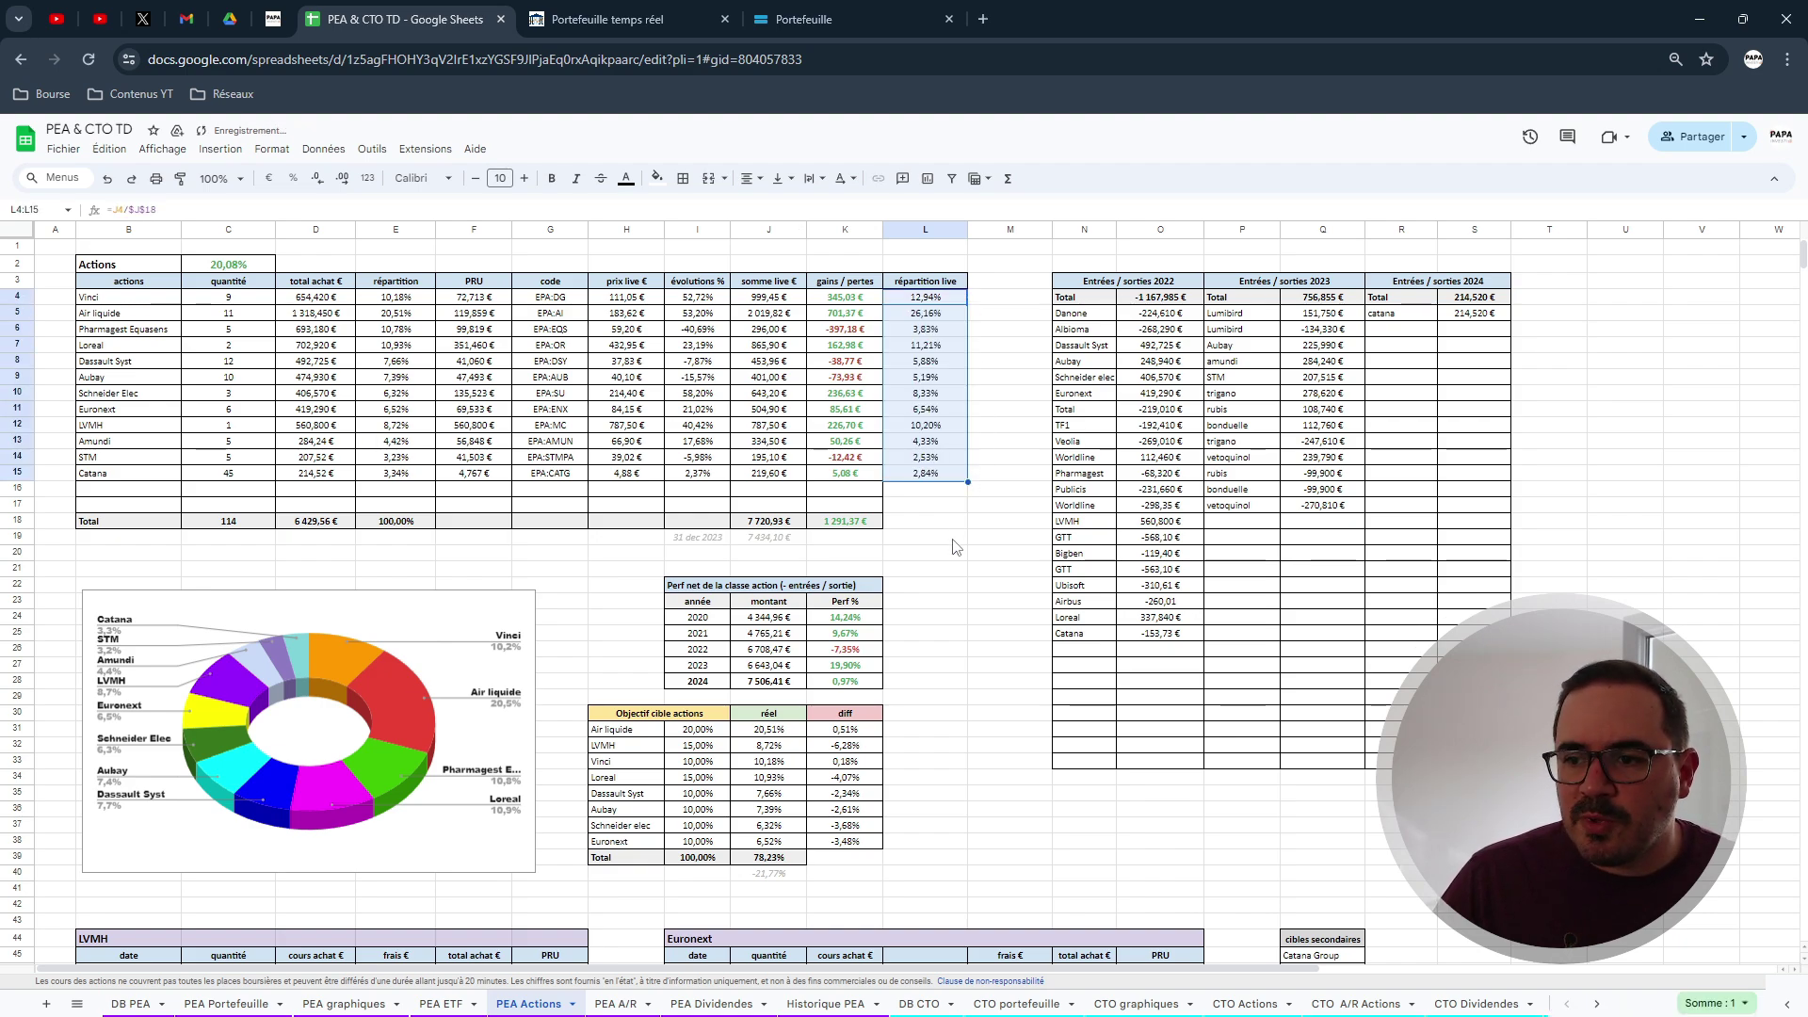
left_click(953, 539)
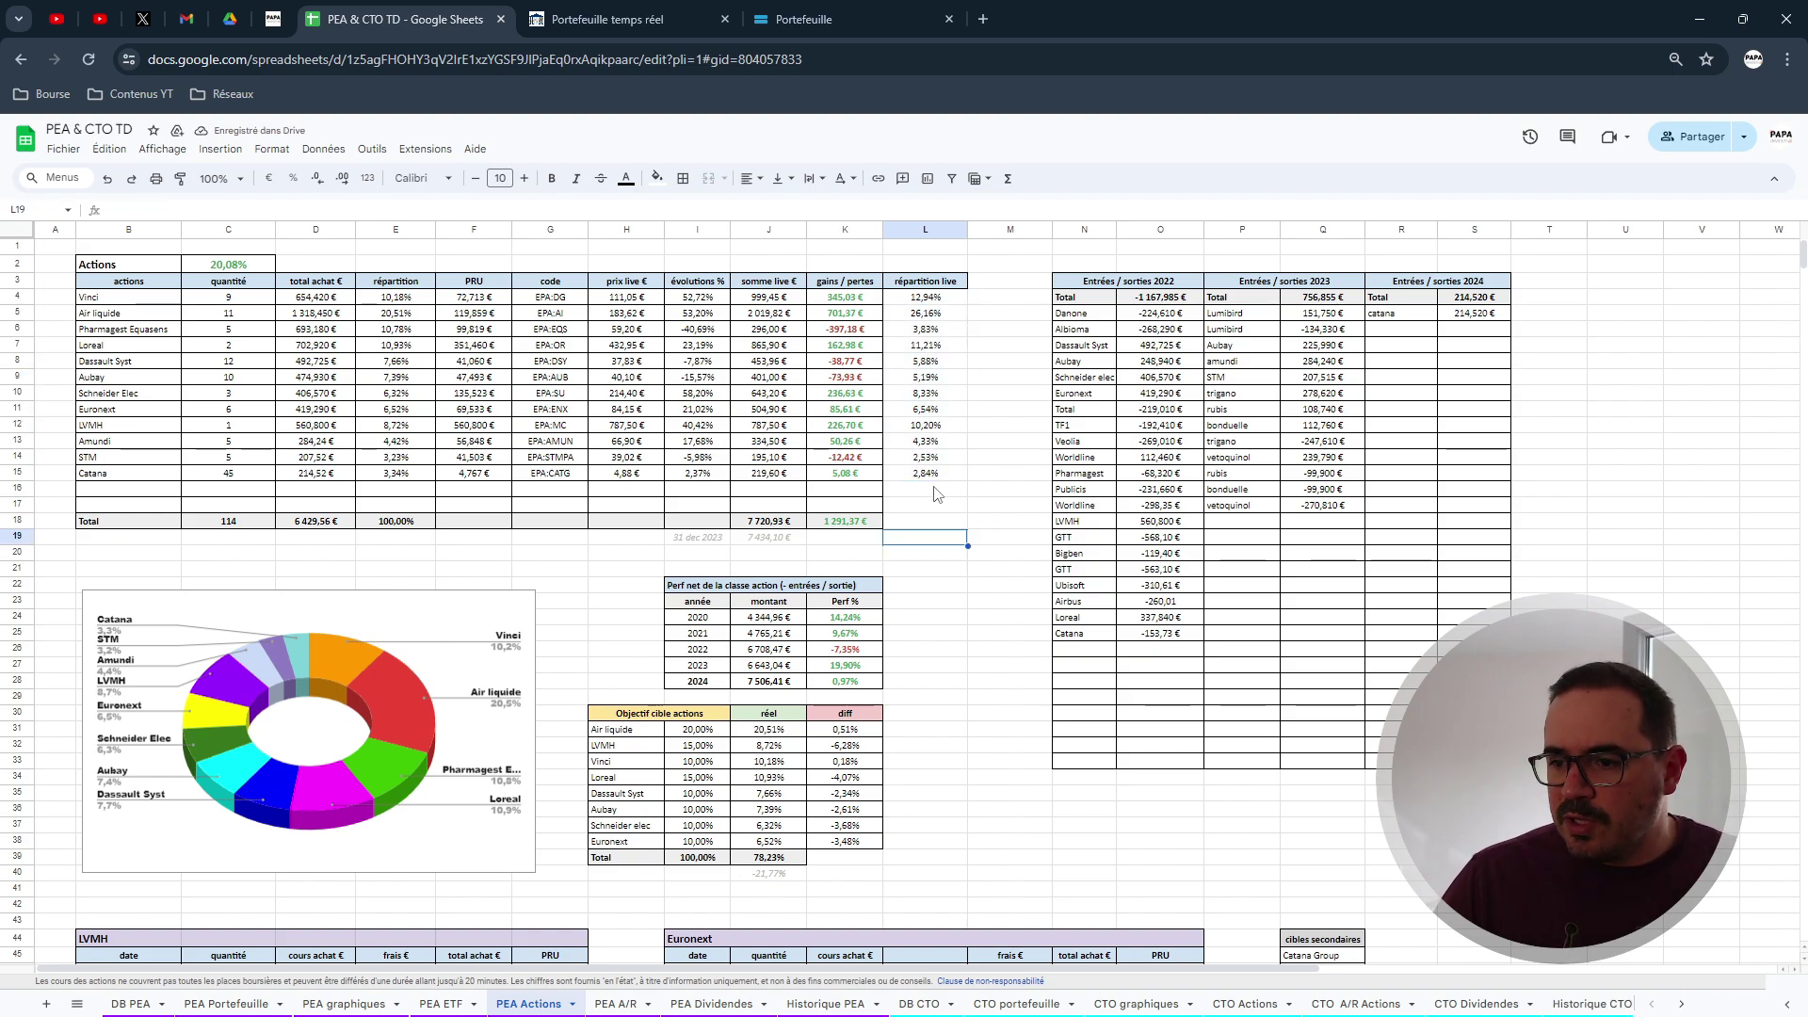
Apply all borders to the répartition live cells L4:L18.
left_click_drag(904, 300, 928, 526)
left_click(683, 178)
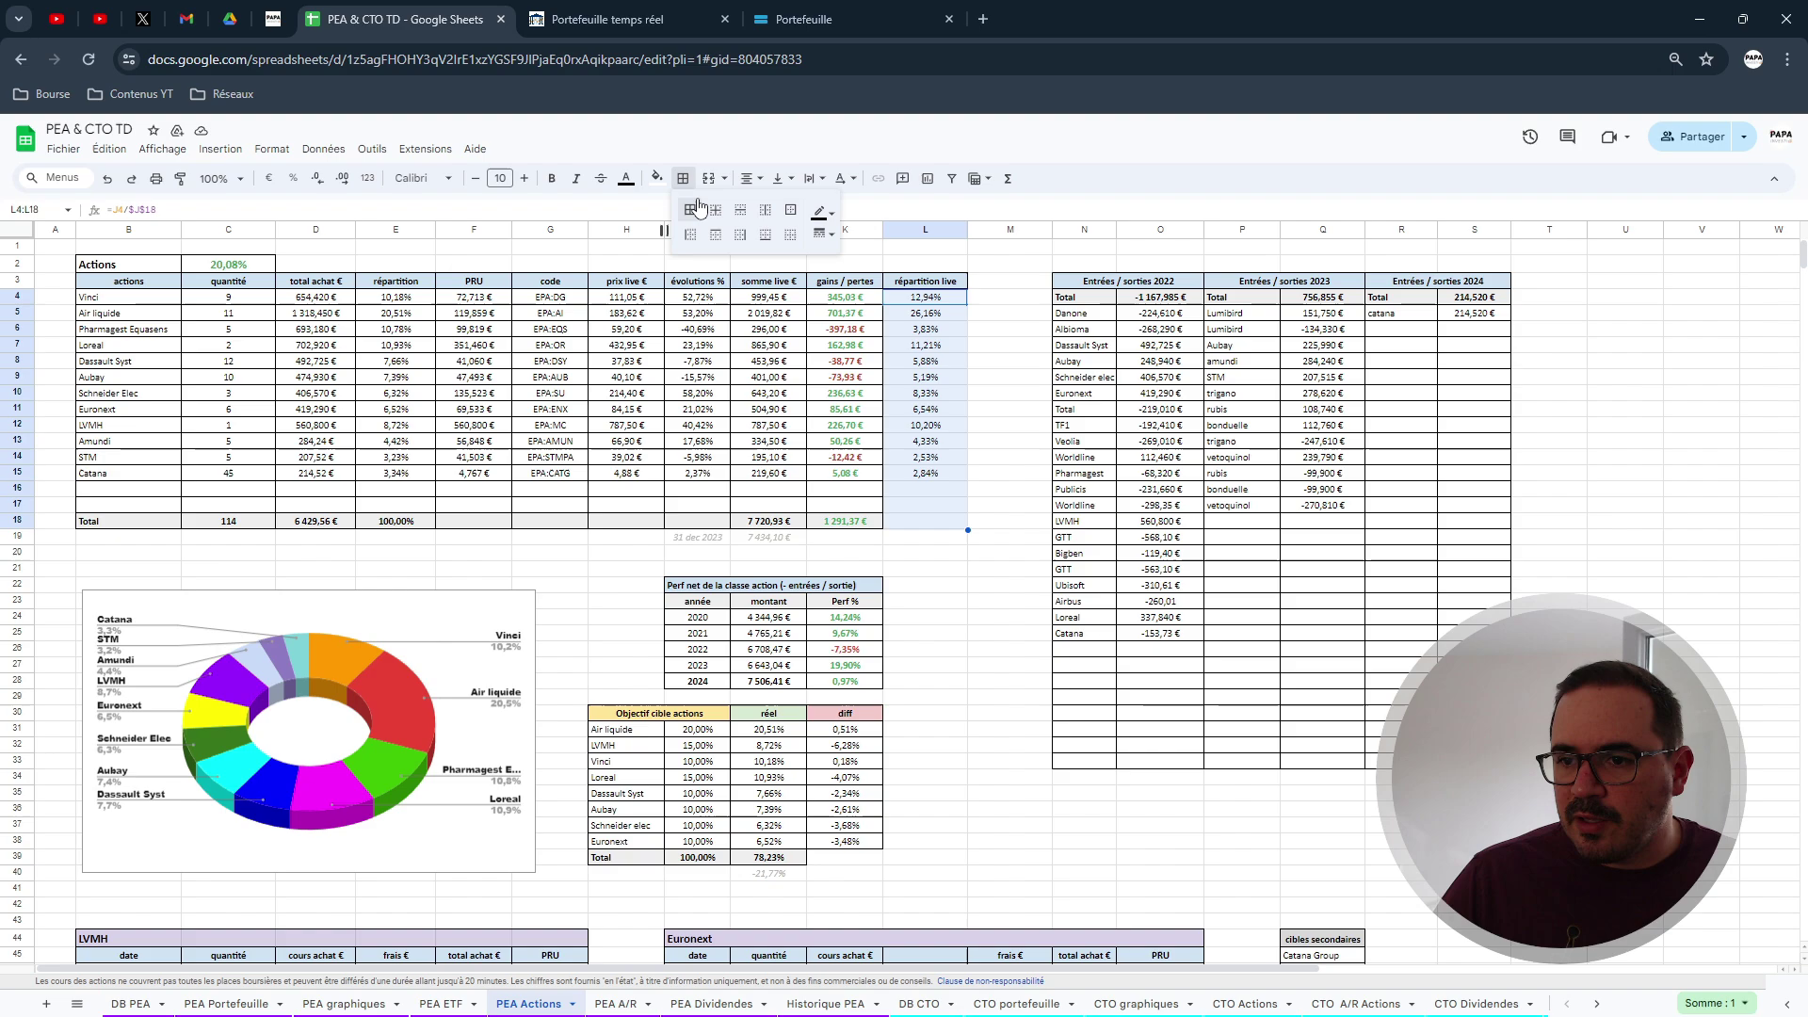
left_click(699, 206)
left_click(961, 600)
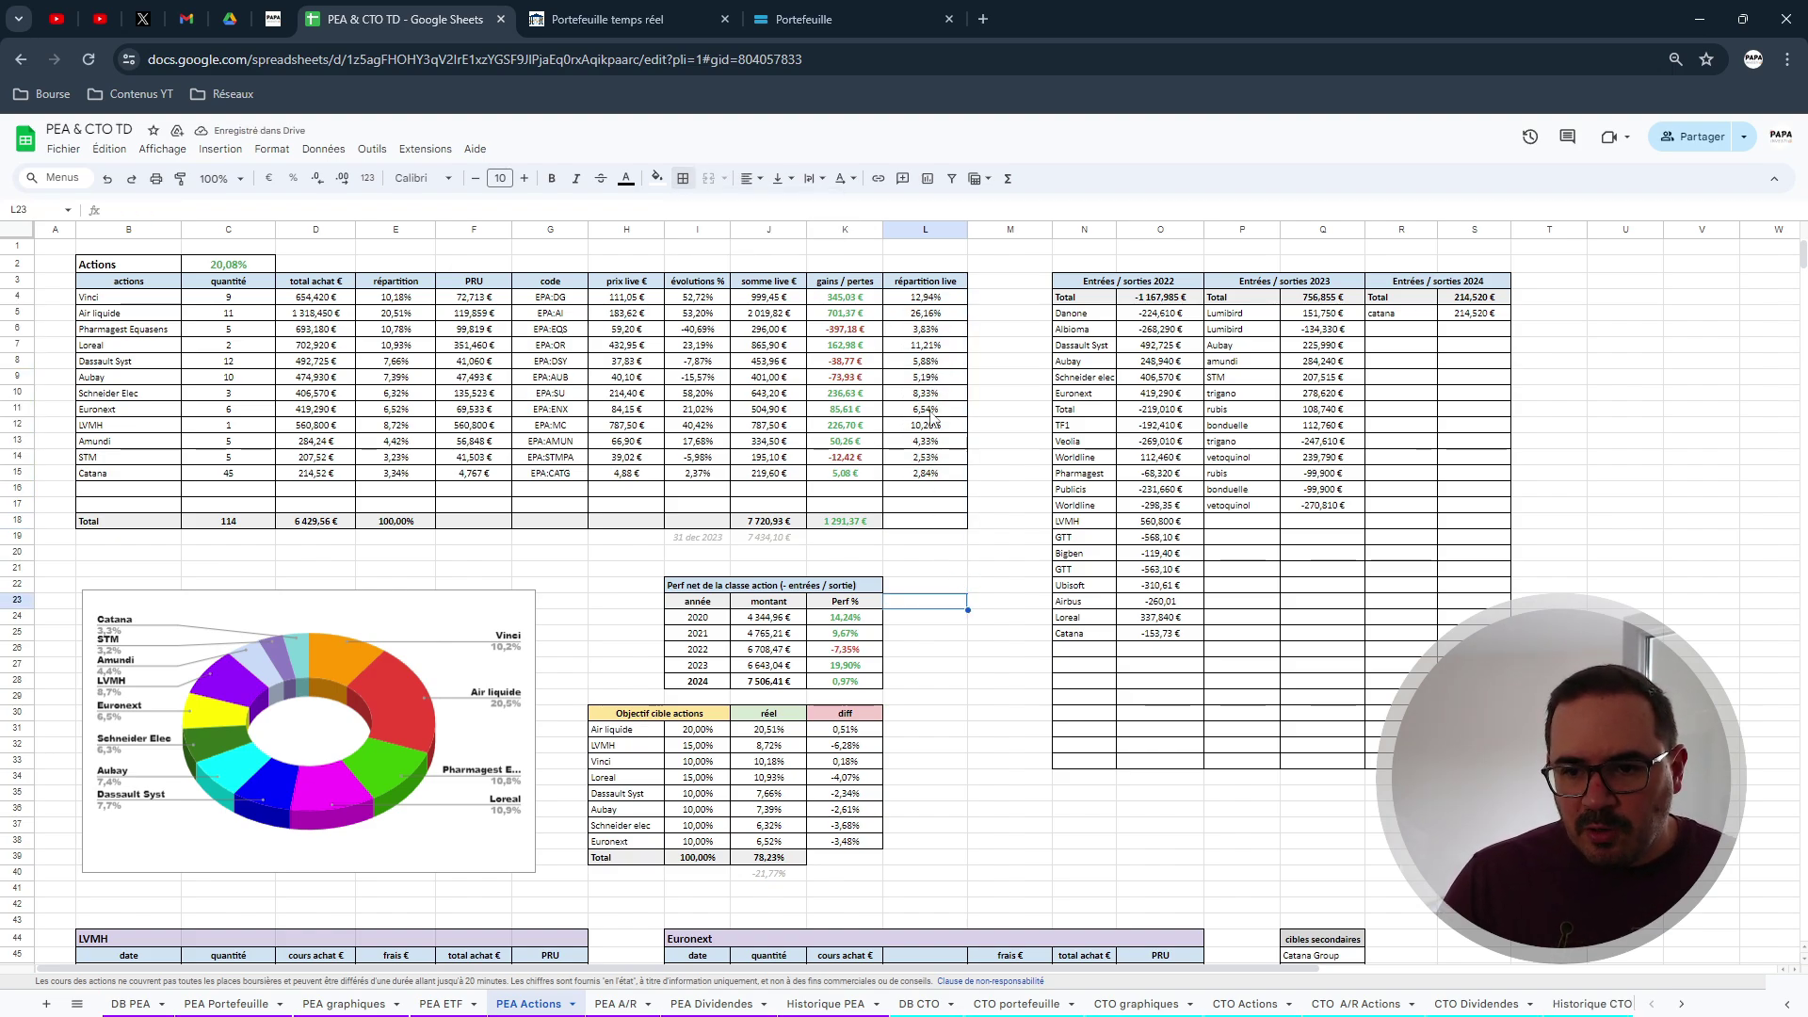
Copy the répartition total from E18 into L18 so it sums the new column with =SOMME(L4:L17).
left_click(394, 524)
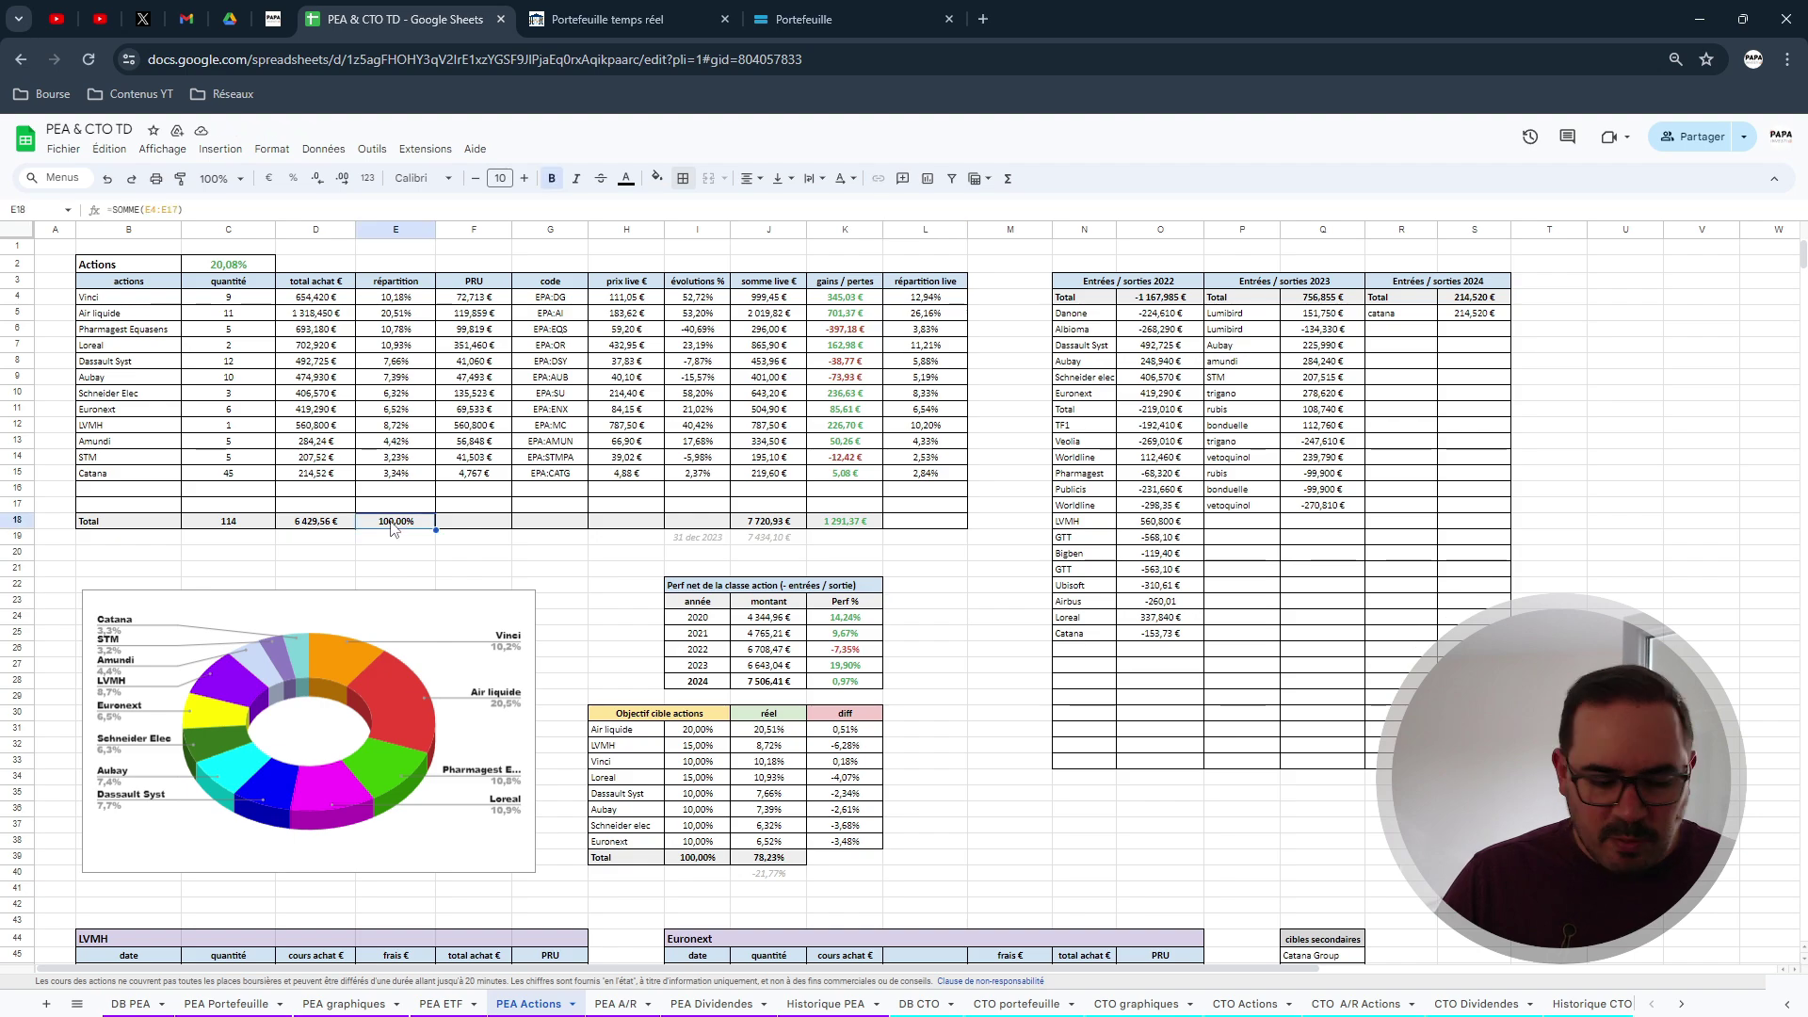
key("ctrl+c")
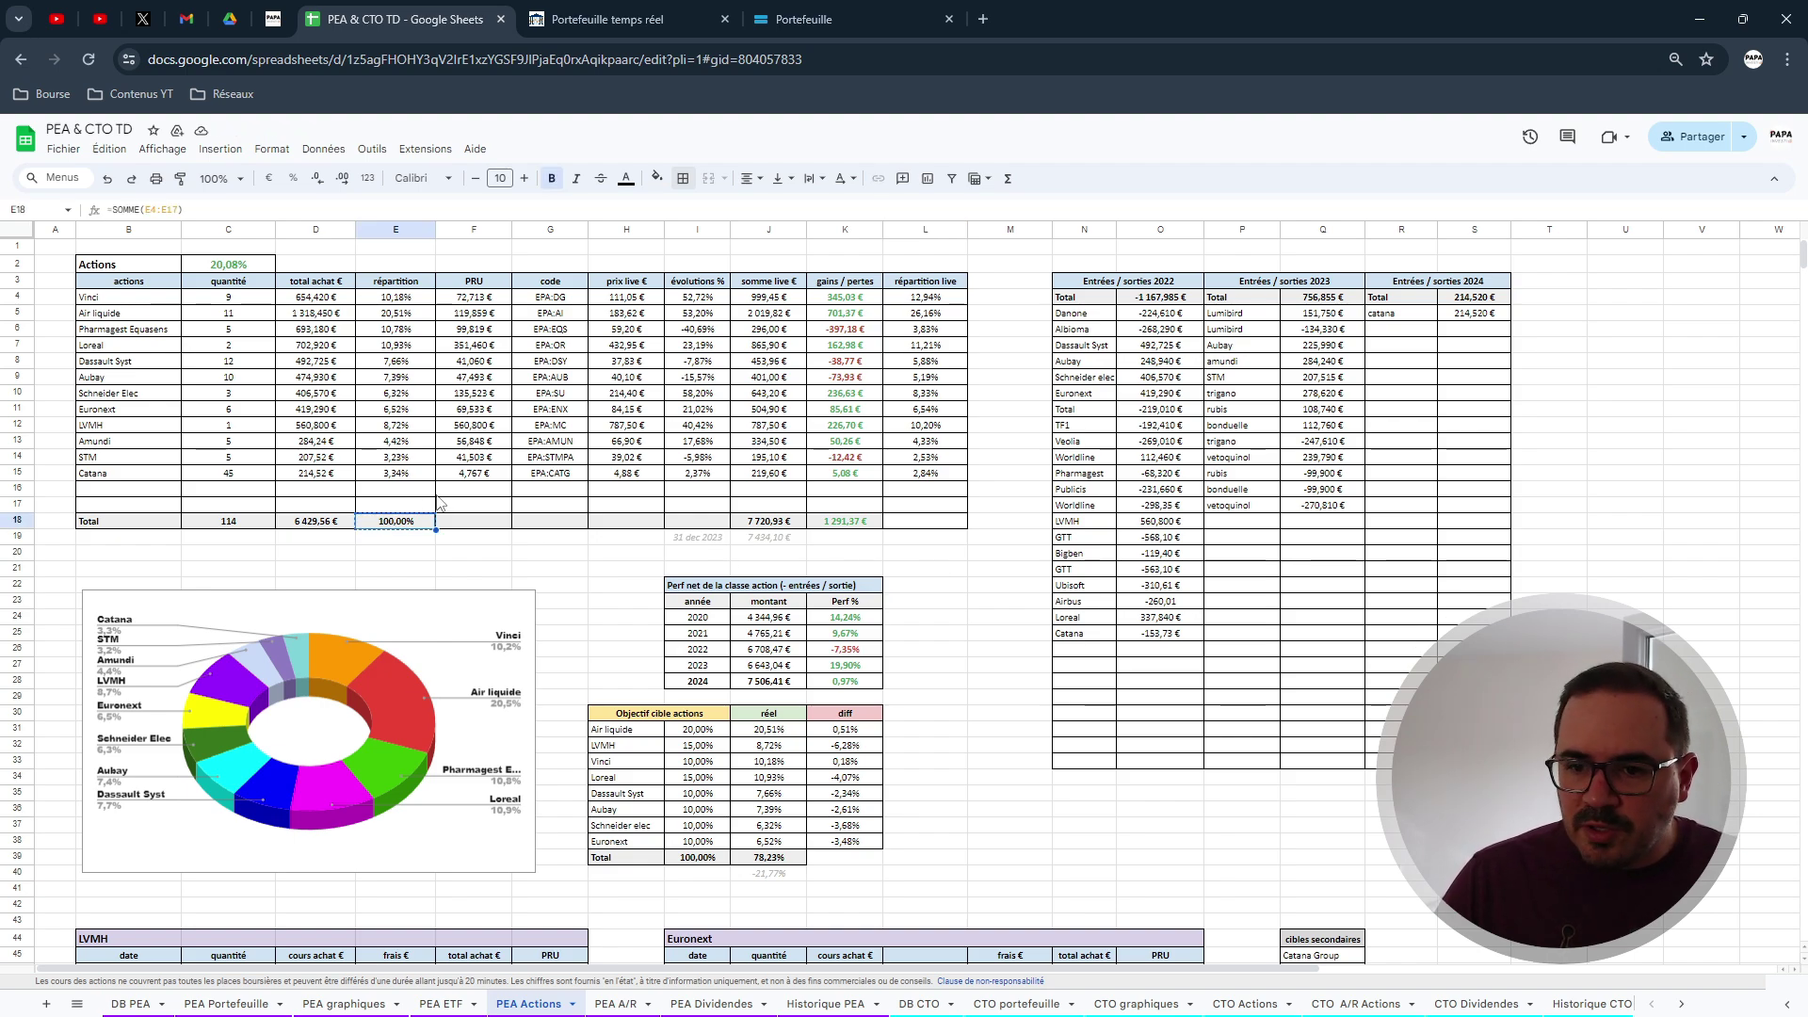
double_click(414, 520)
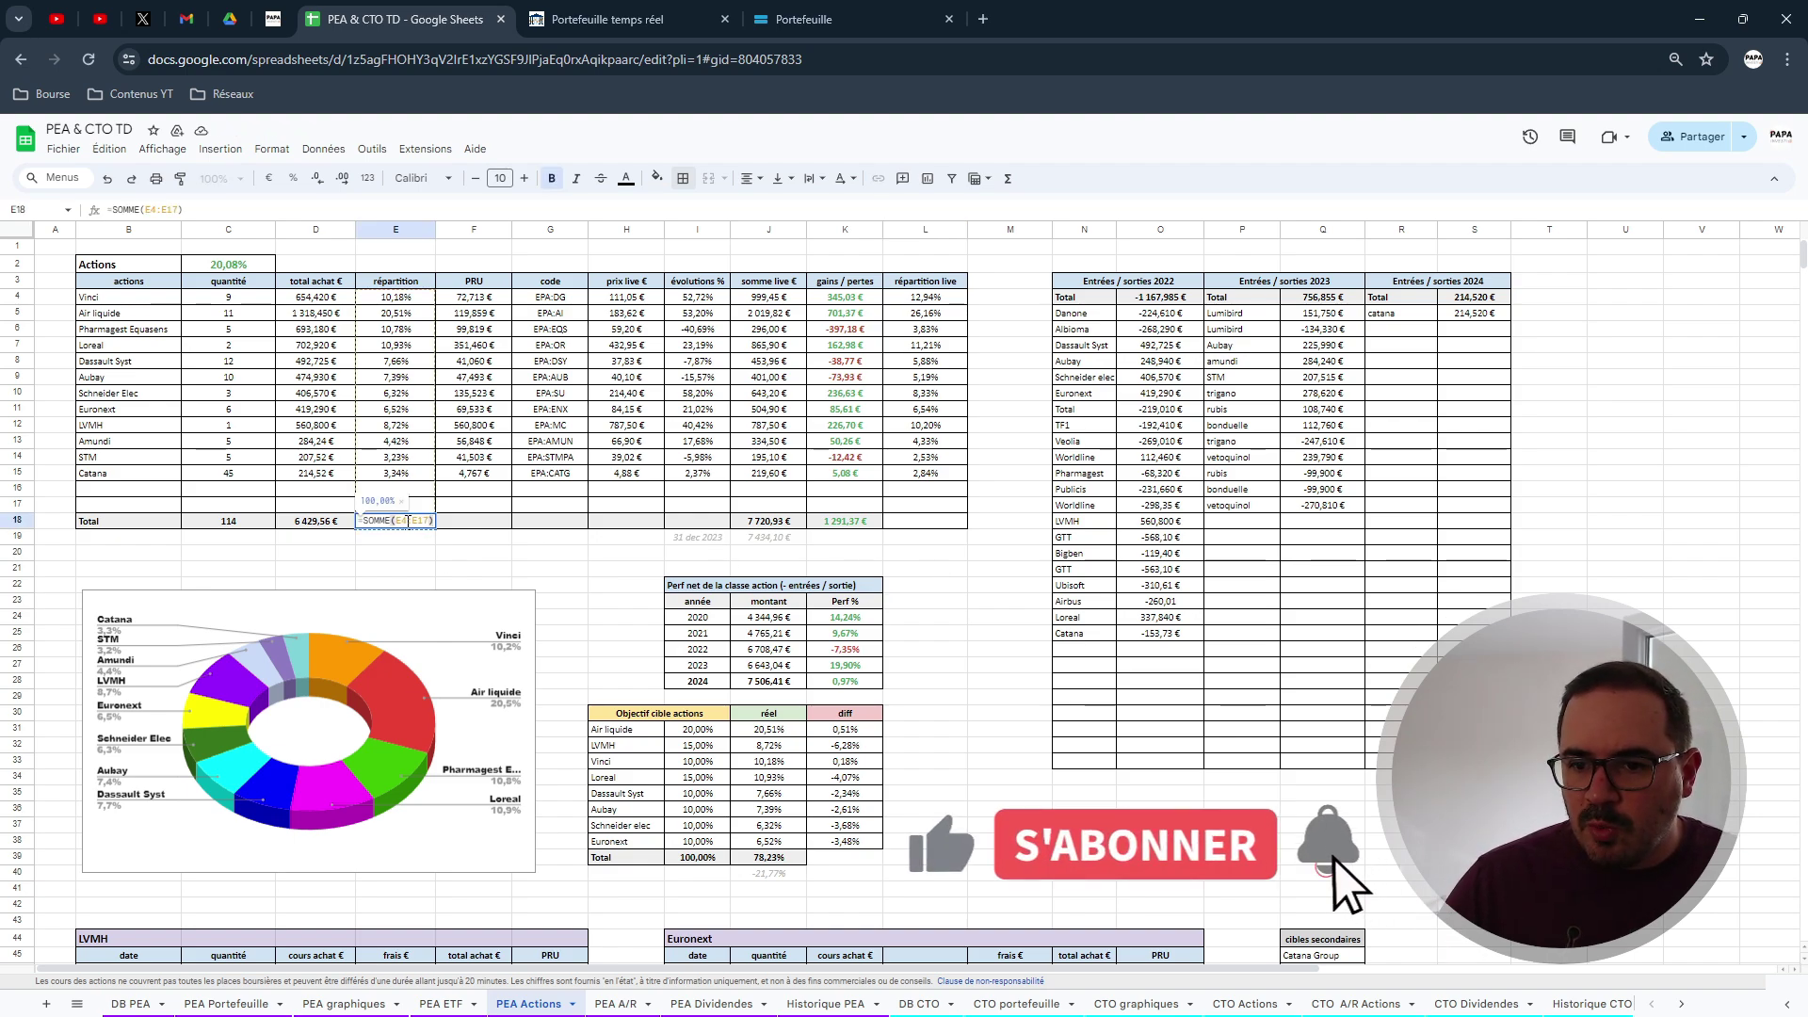
left_click(925, 521)
key("ctrl+v")
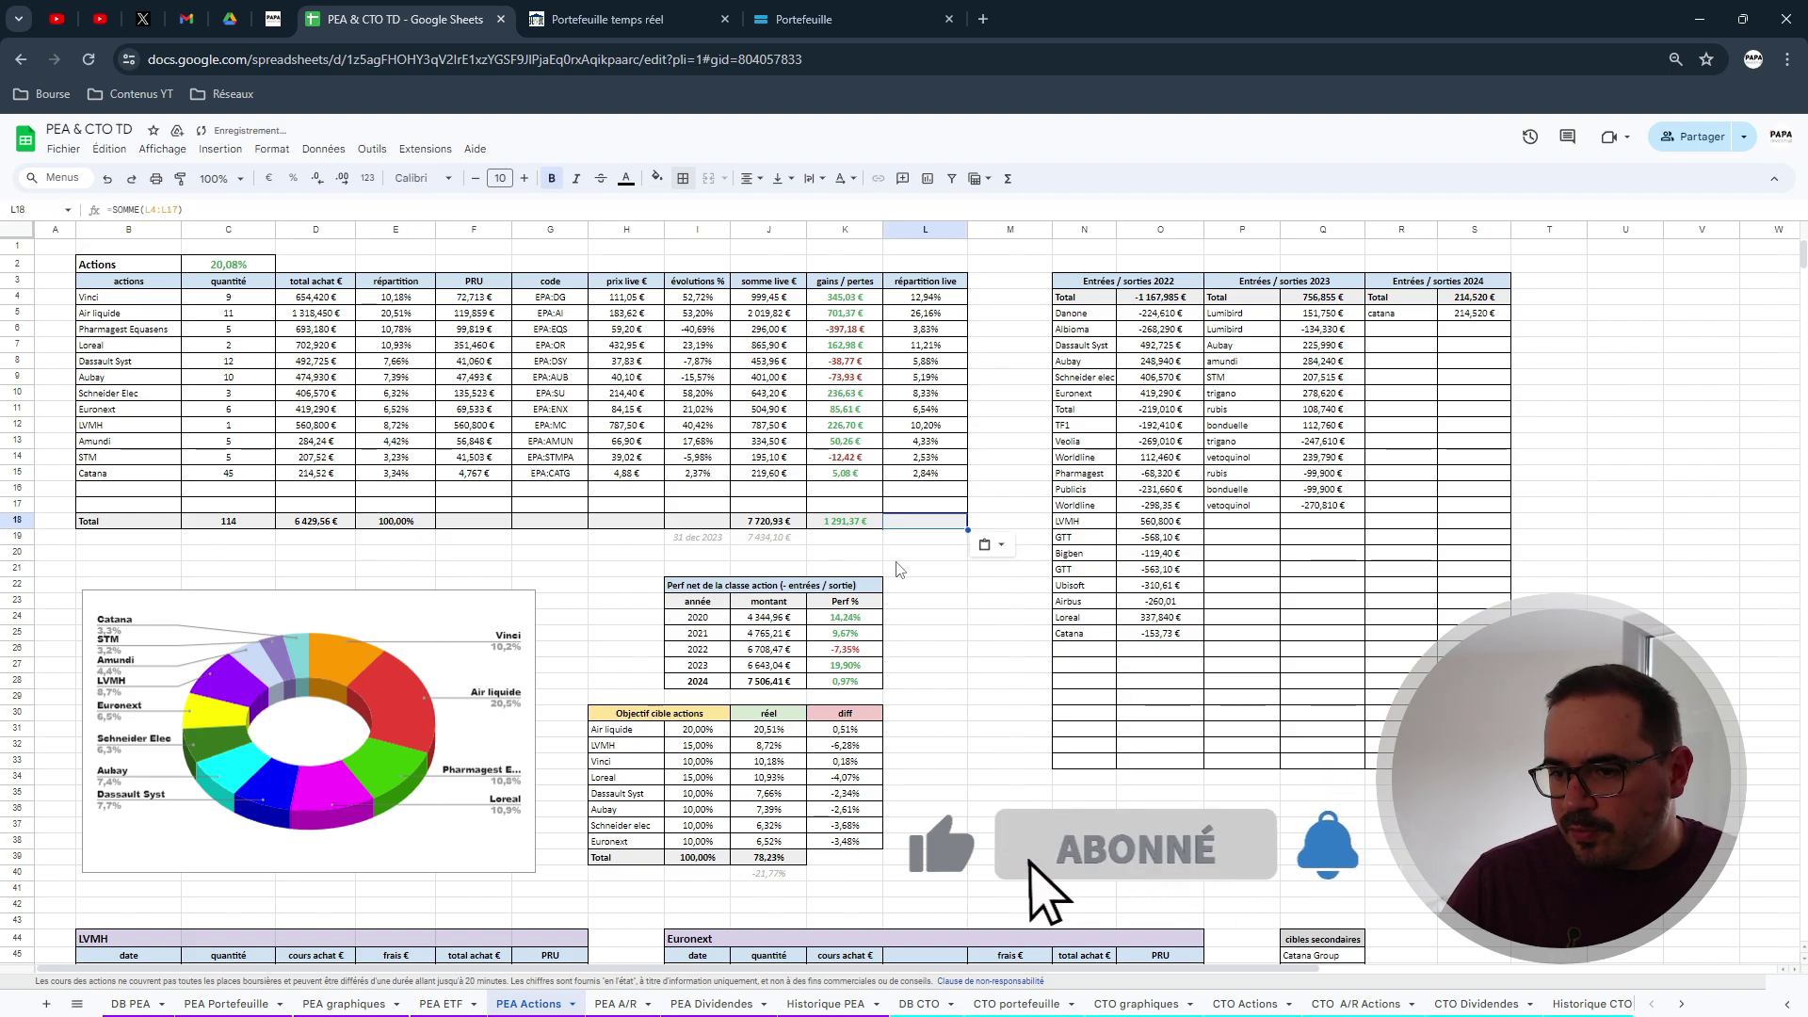
key("Return")
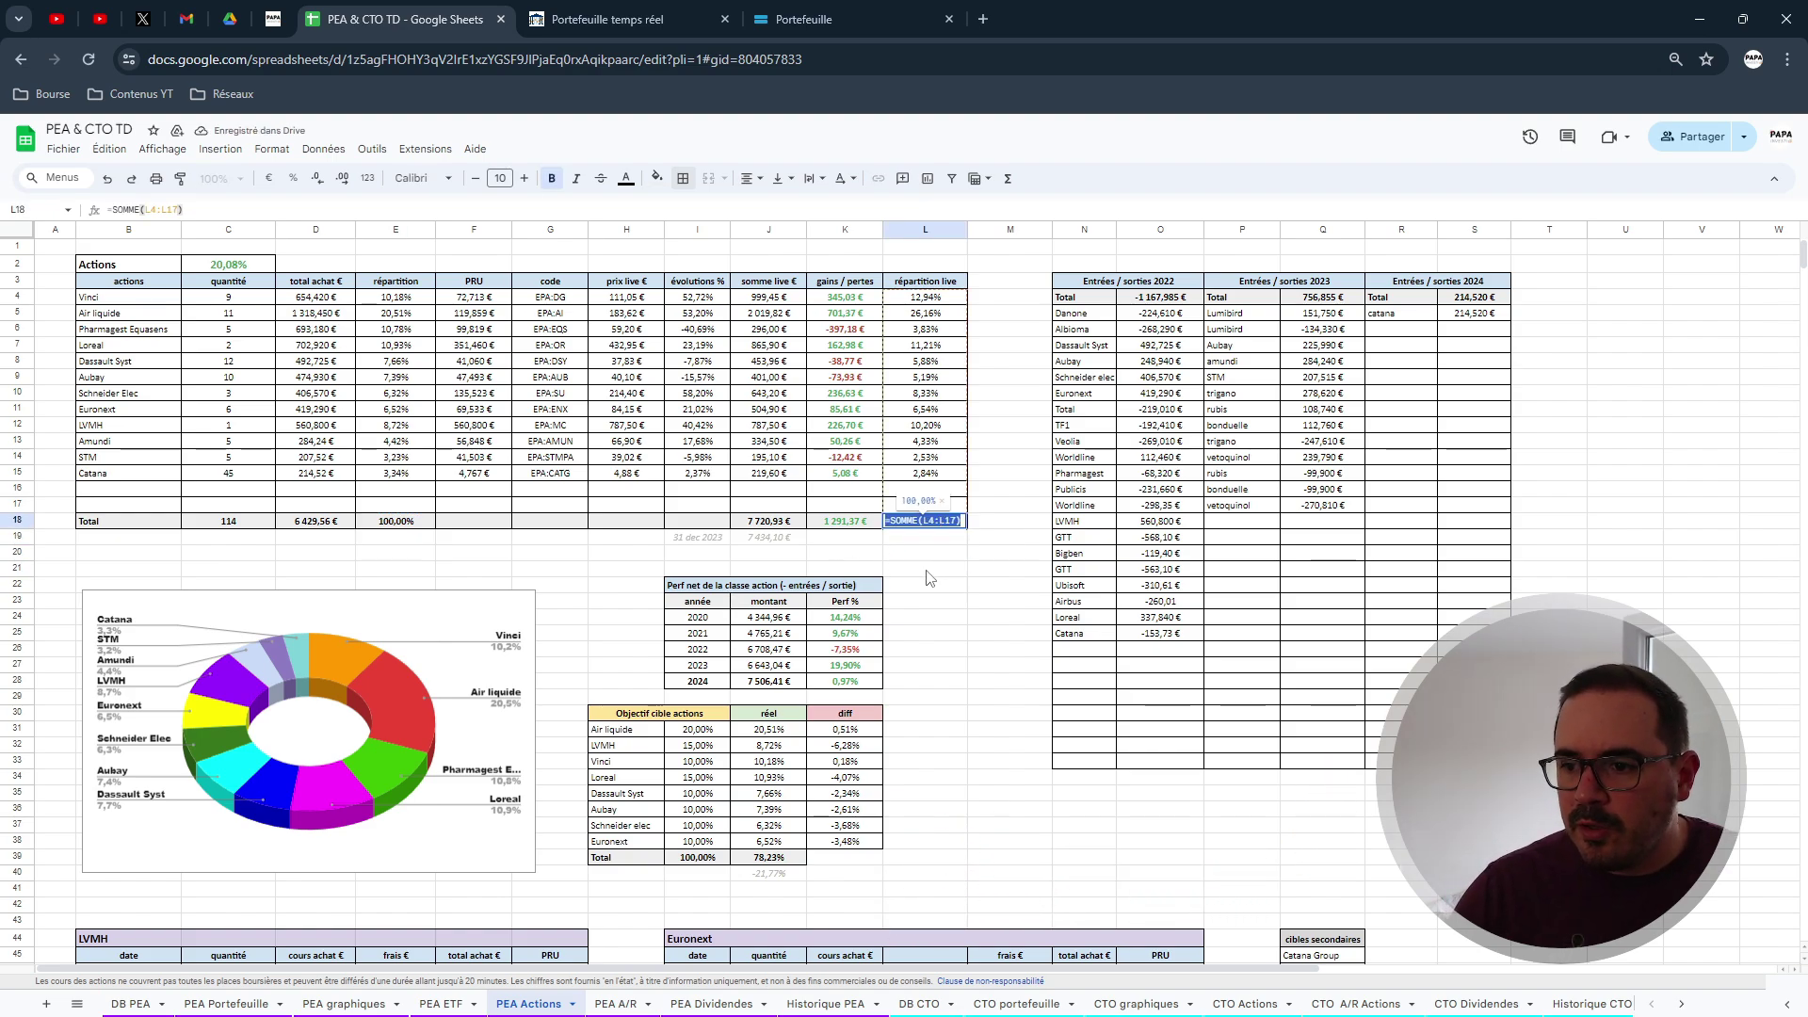
key("Return")
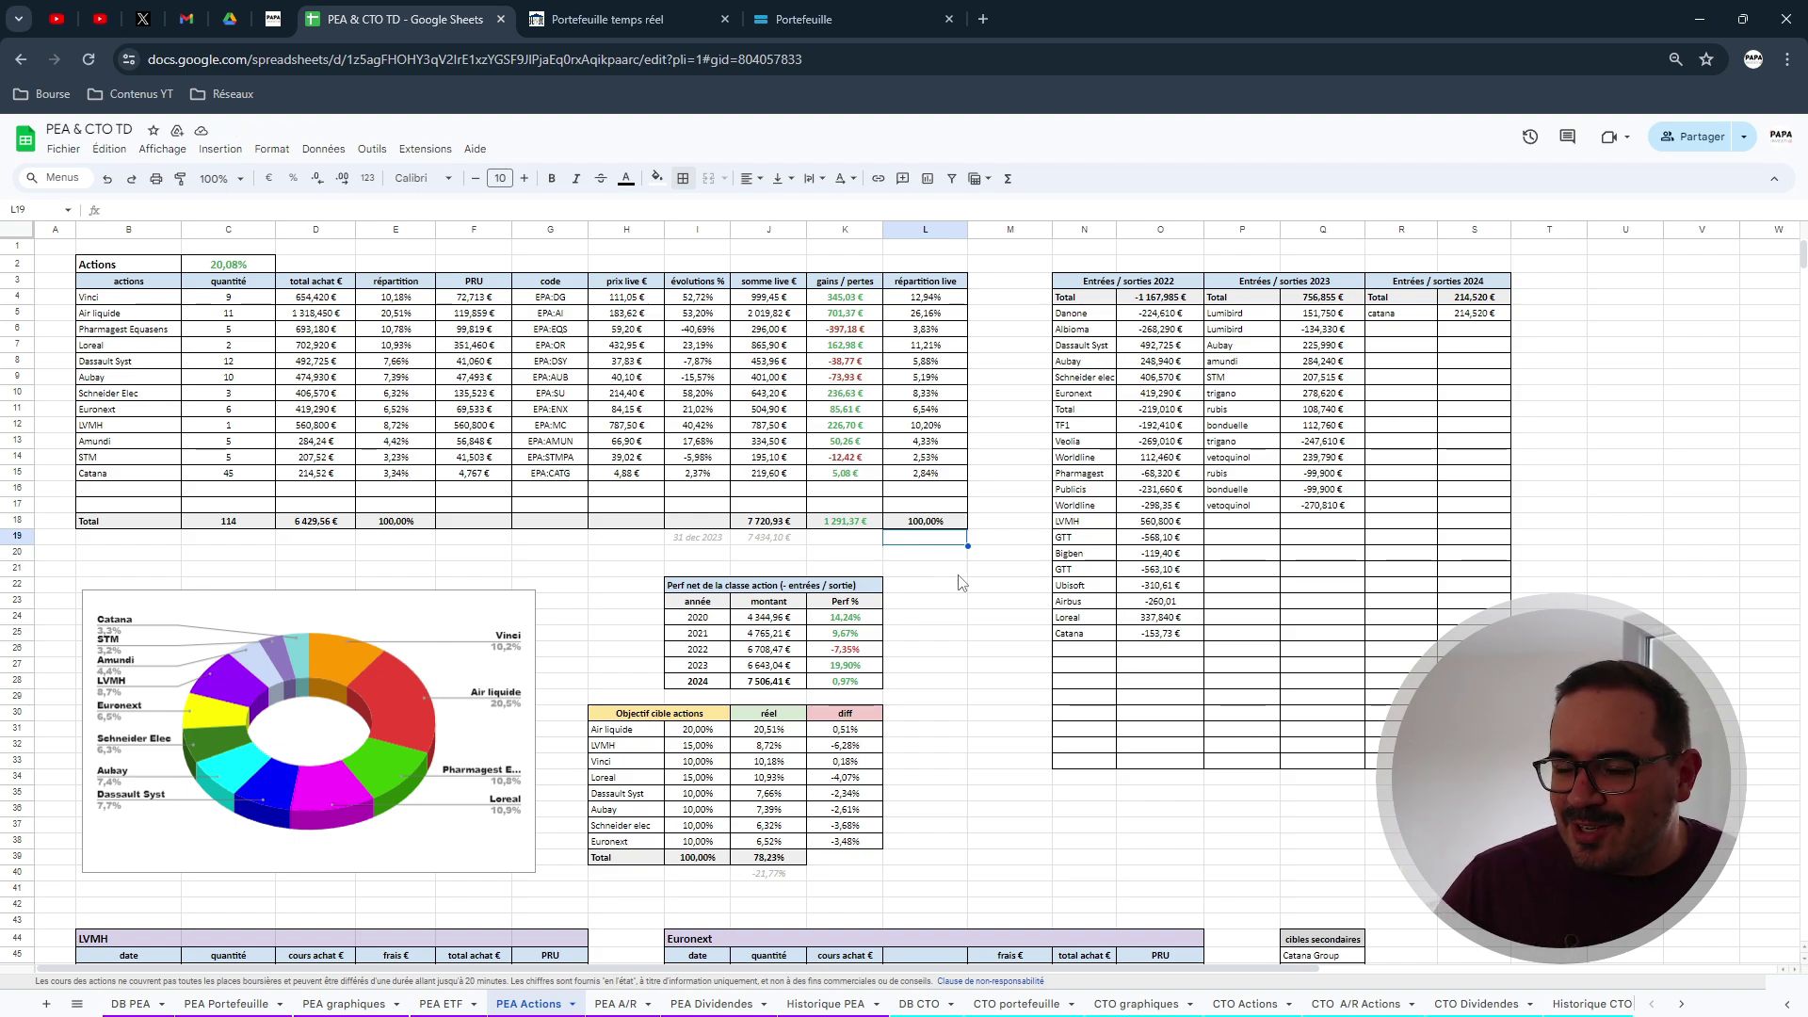
Examine Vinci's purchase history, évolution and live share, and compare its répartition with its répartition live.
left_click(315, 283)
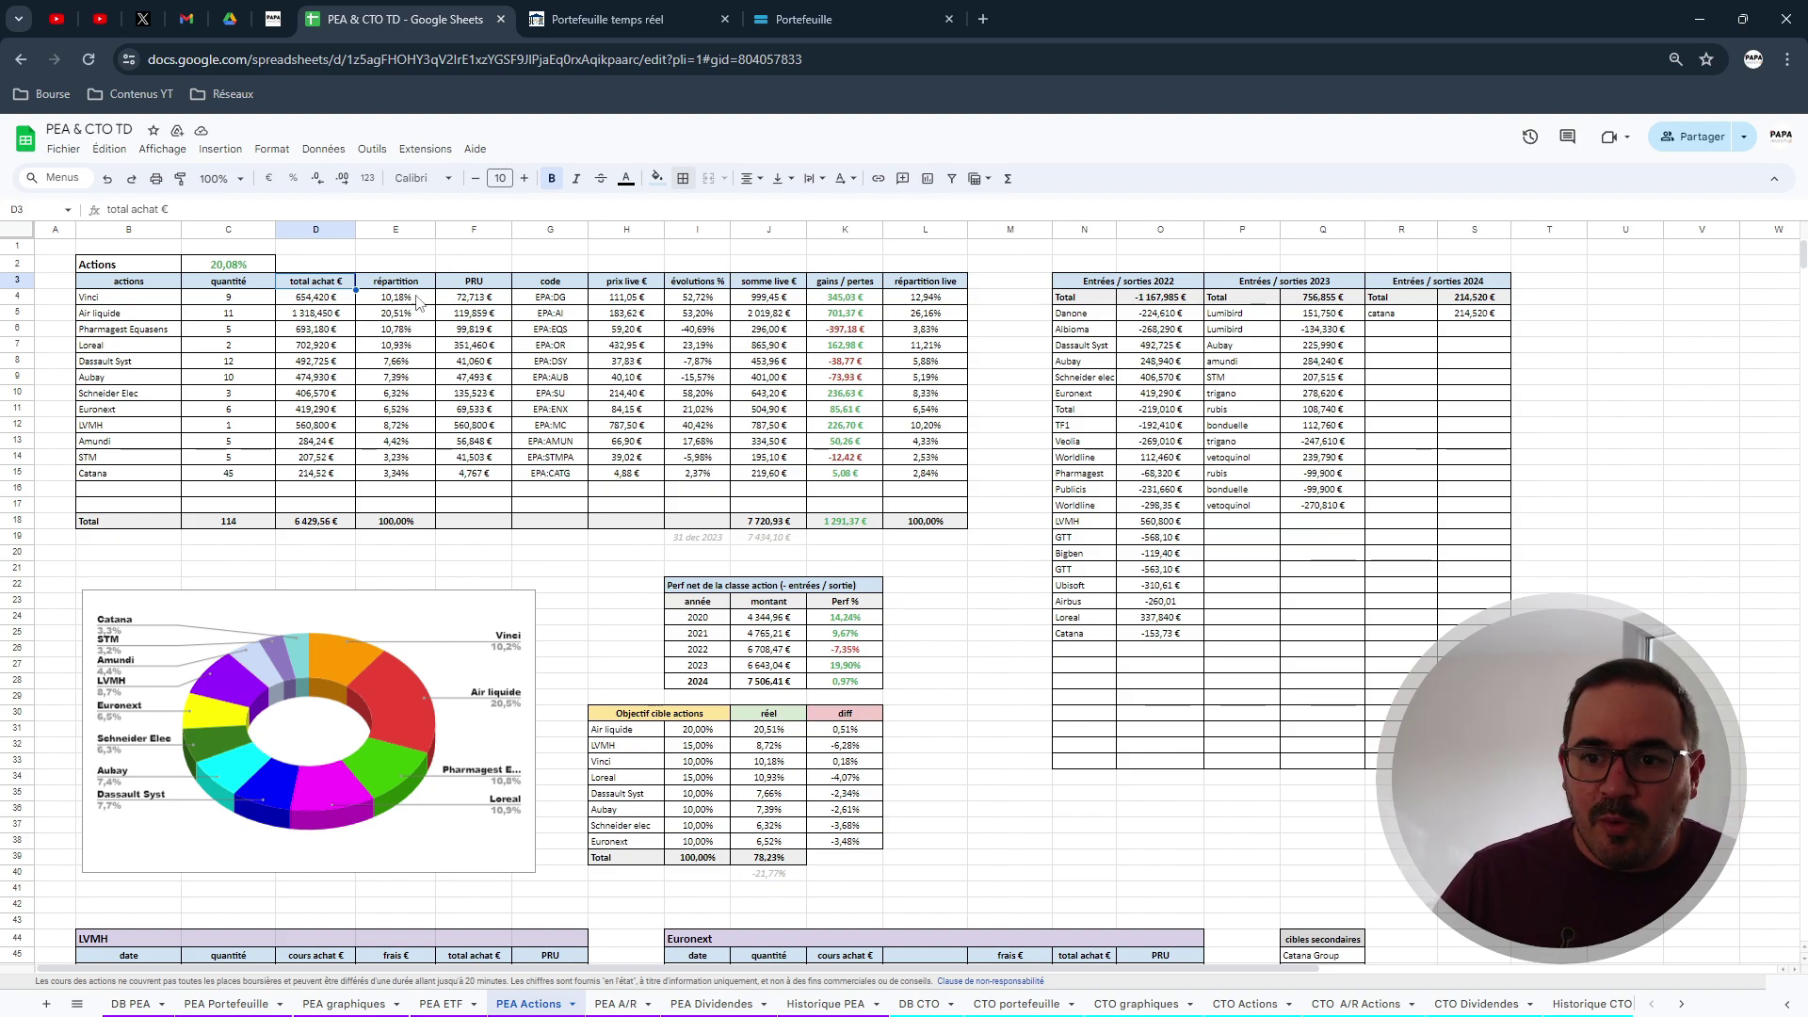
left_click(140, 300)
scroll(807, 697, "down", 2)
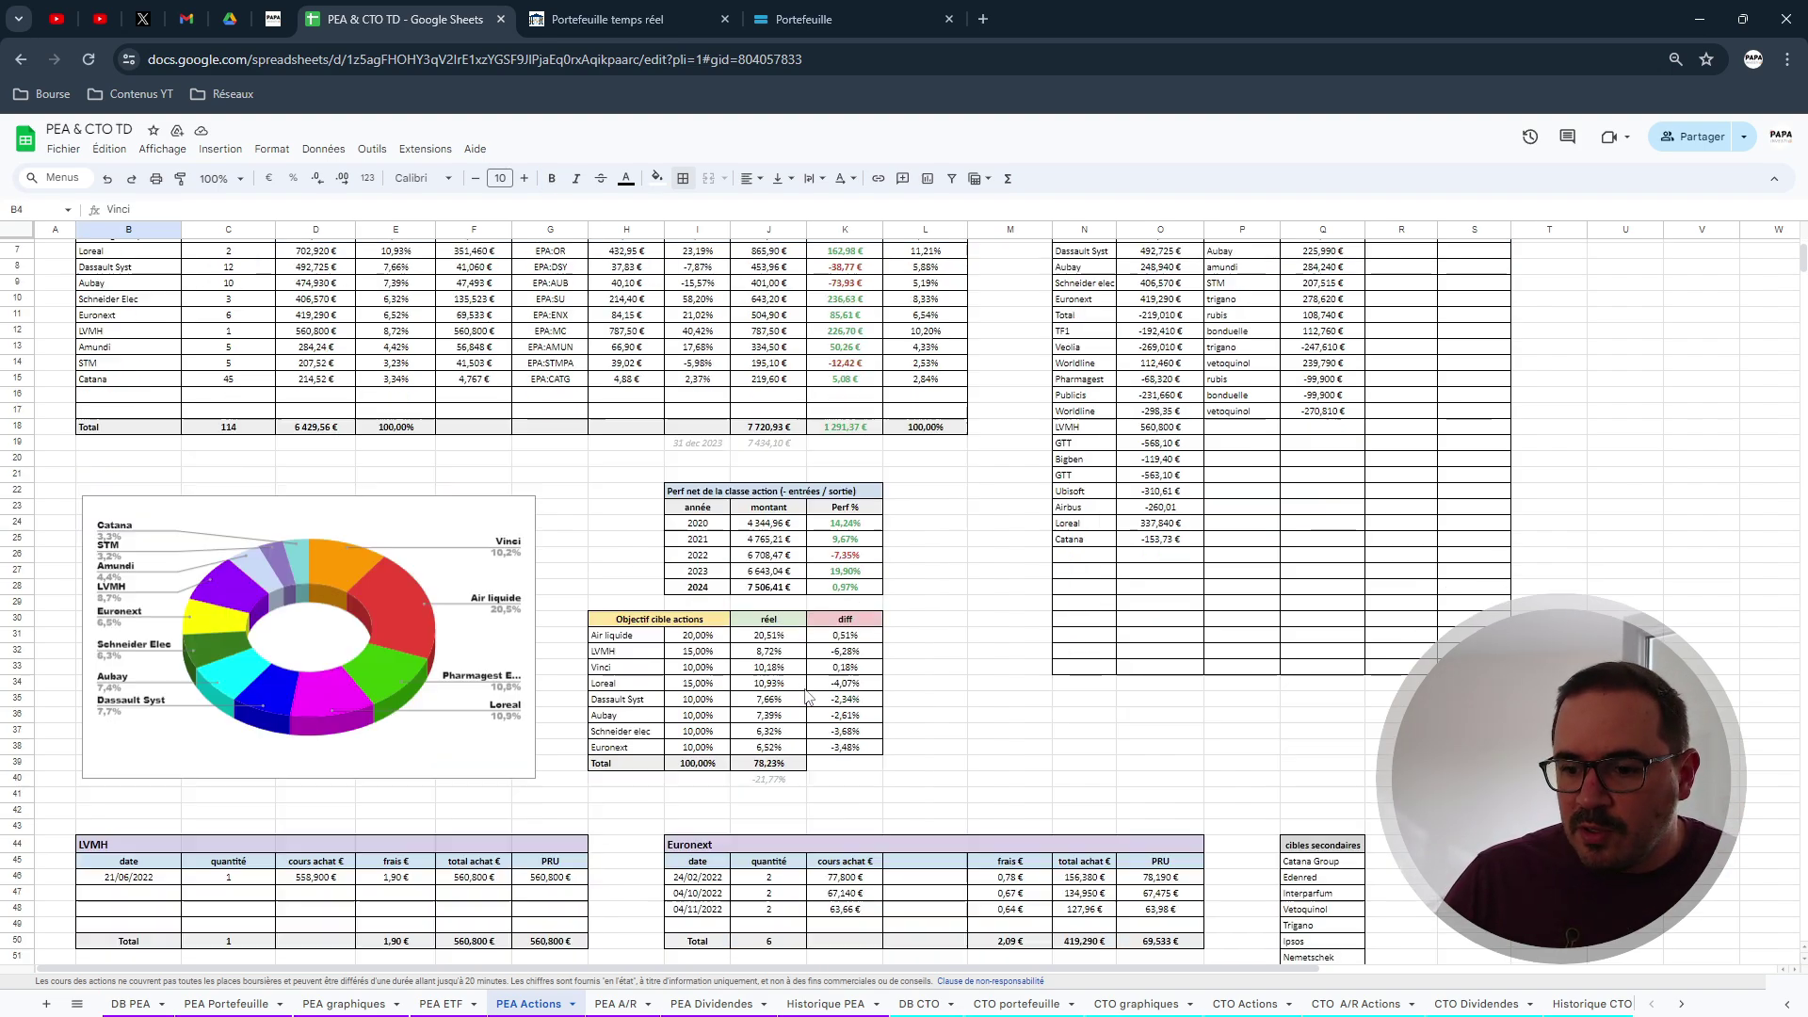
scroll(807, 697, "down", 6)
scroll(532, 668, "down", 4)
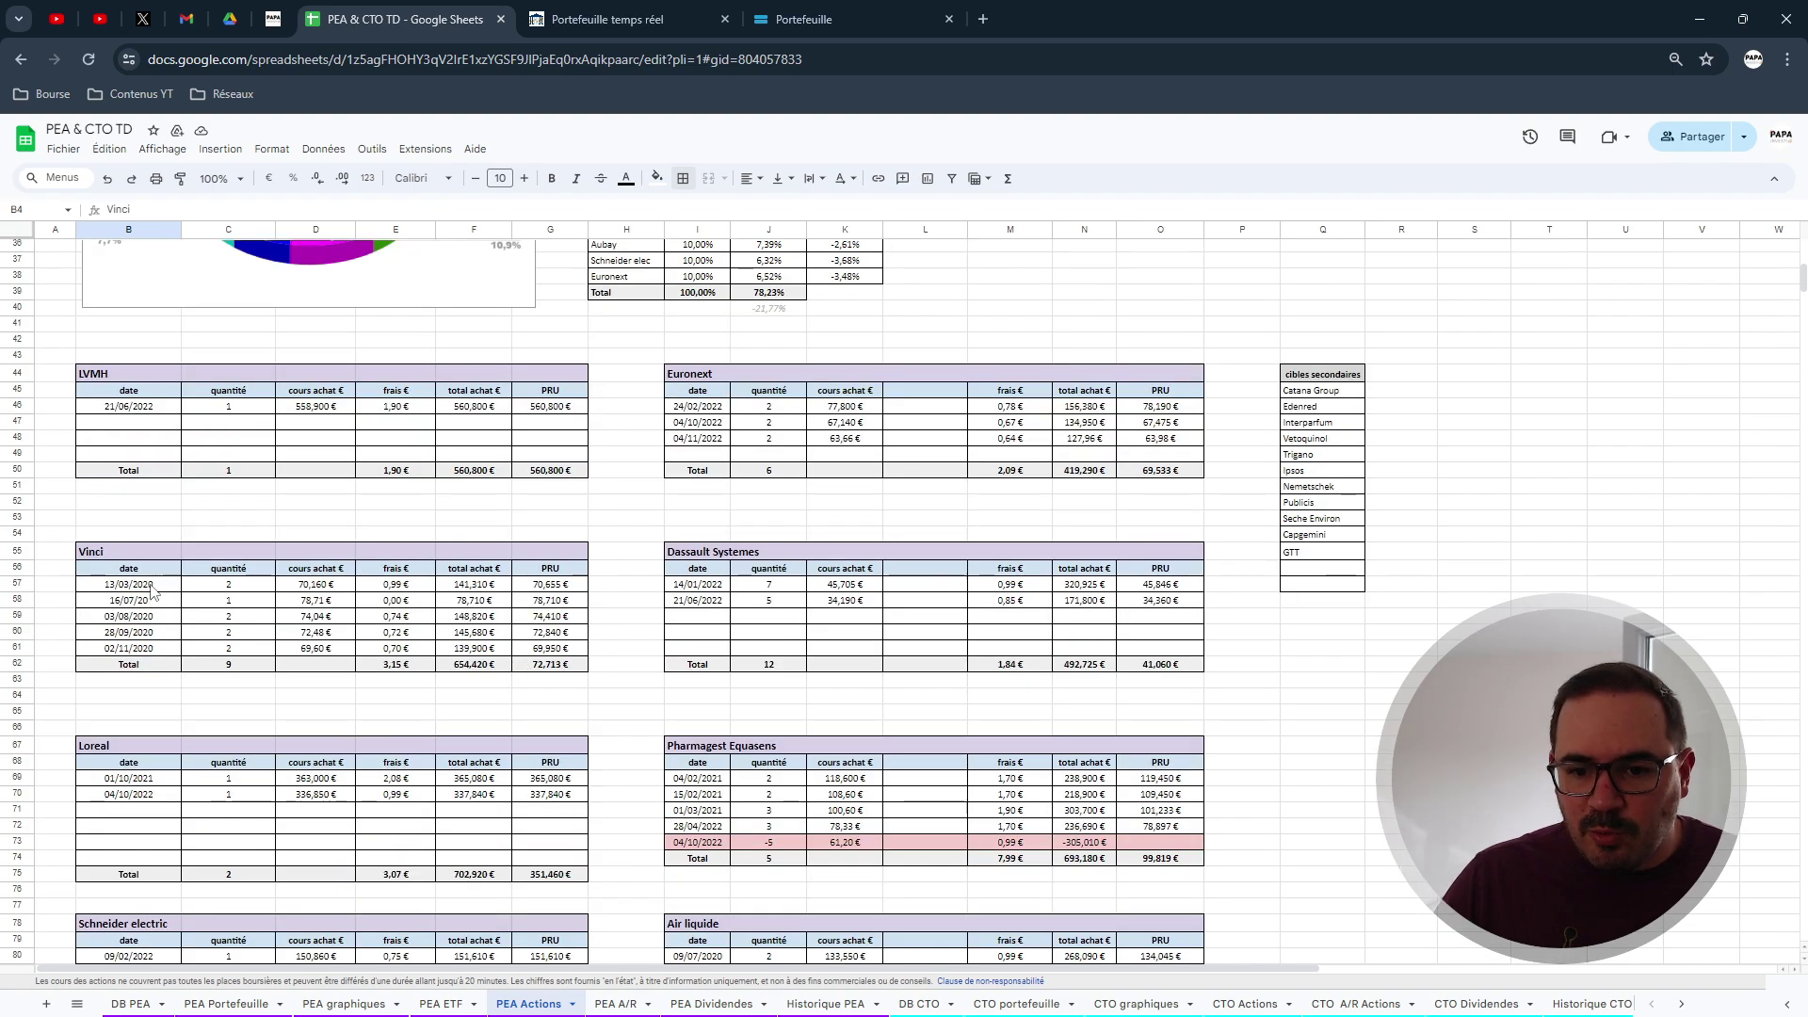
scroll(281, 673, "up", 12)
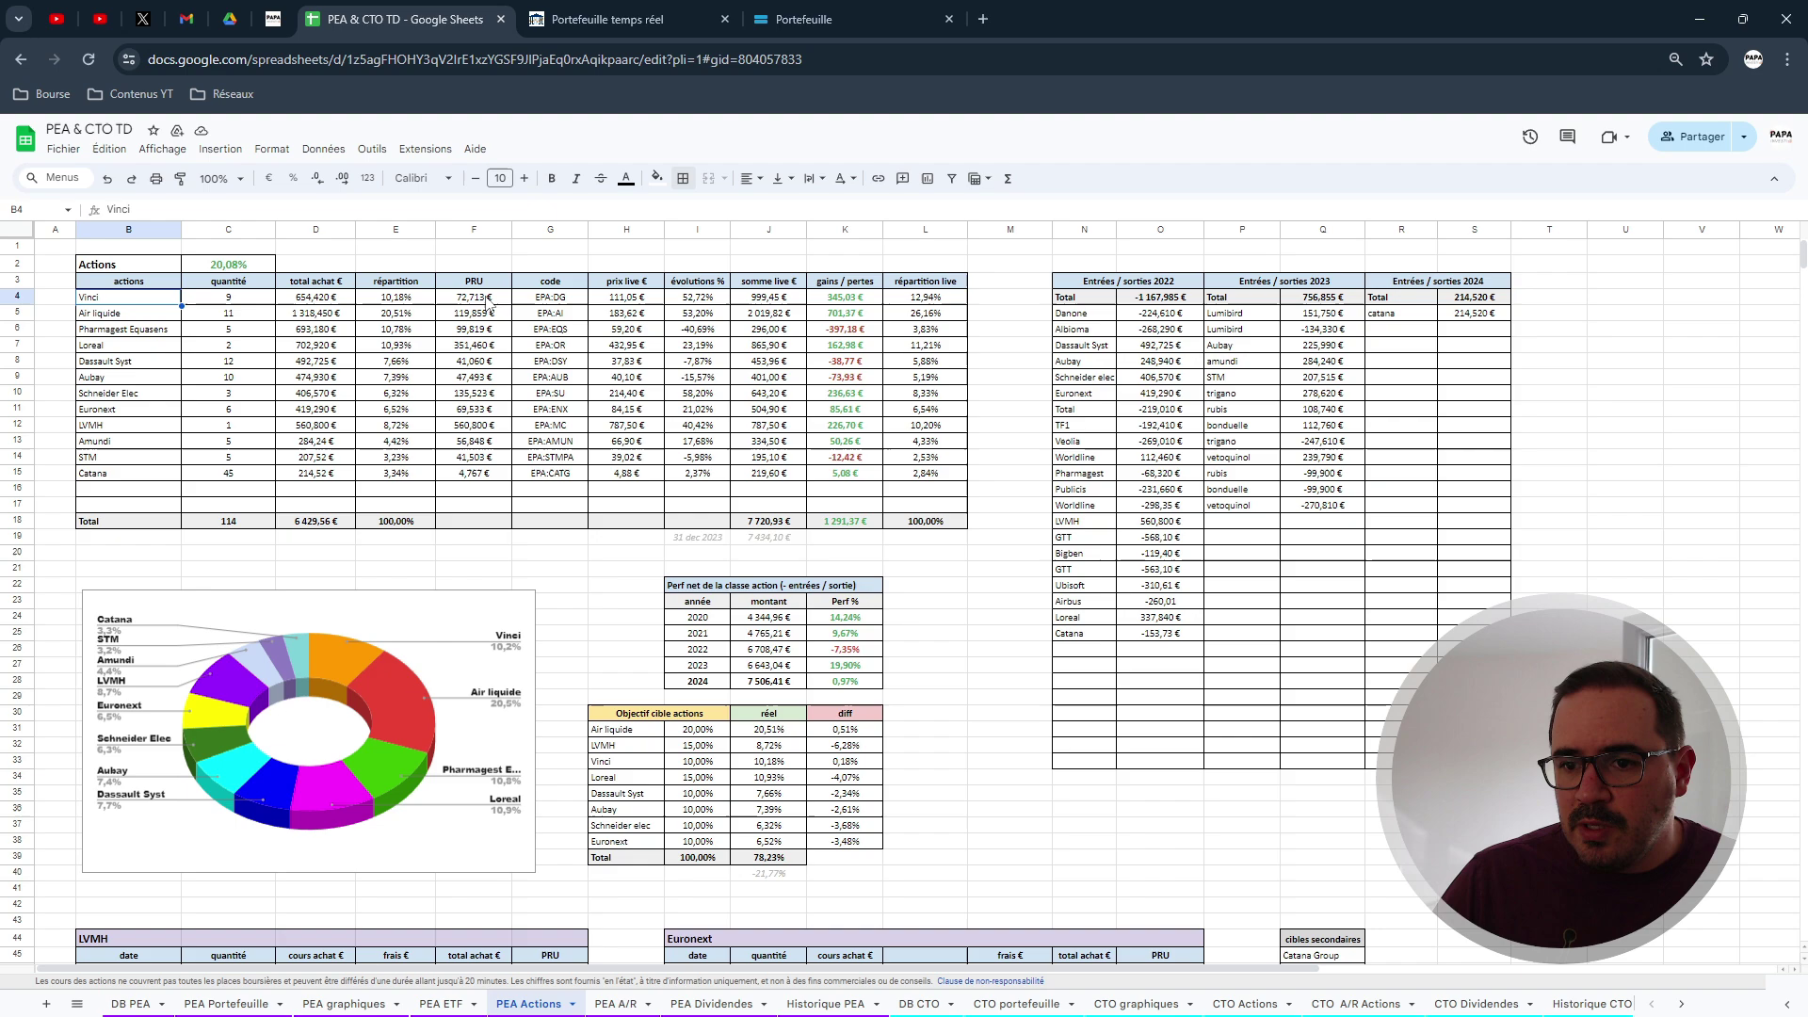
left_click(702, 300)
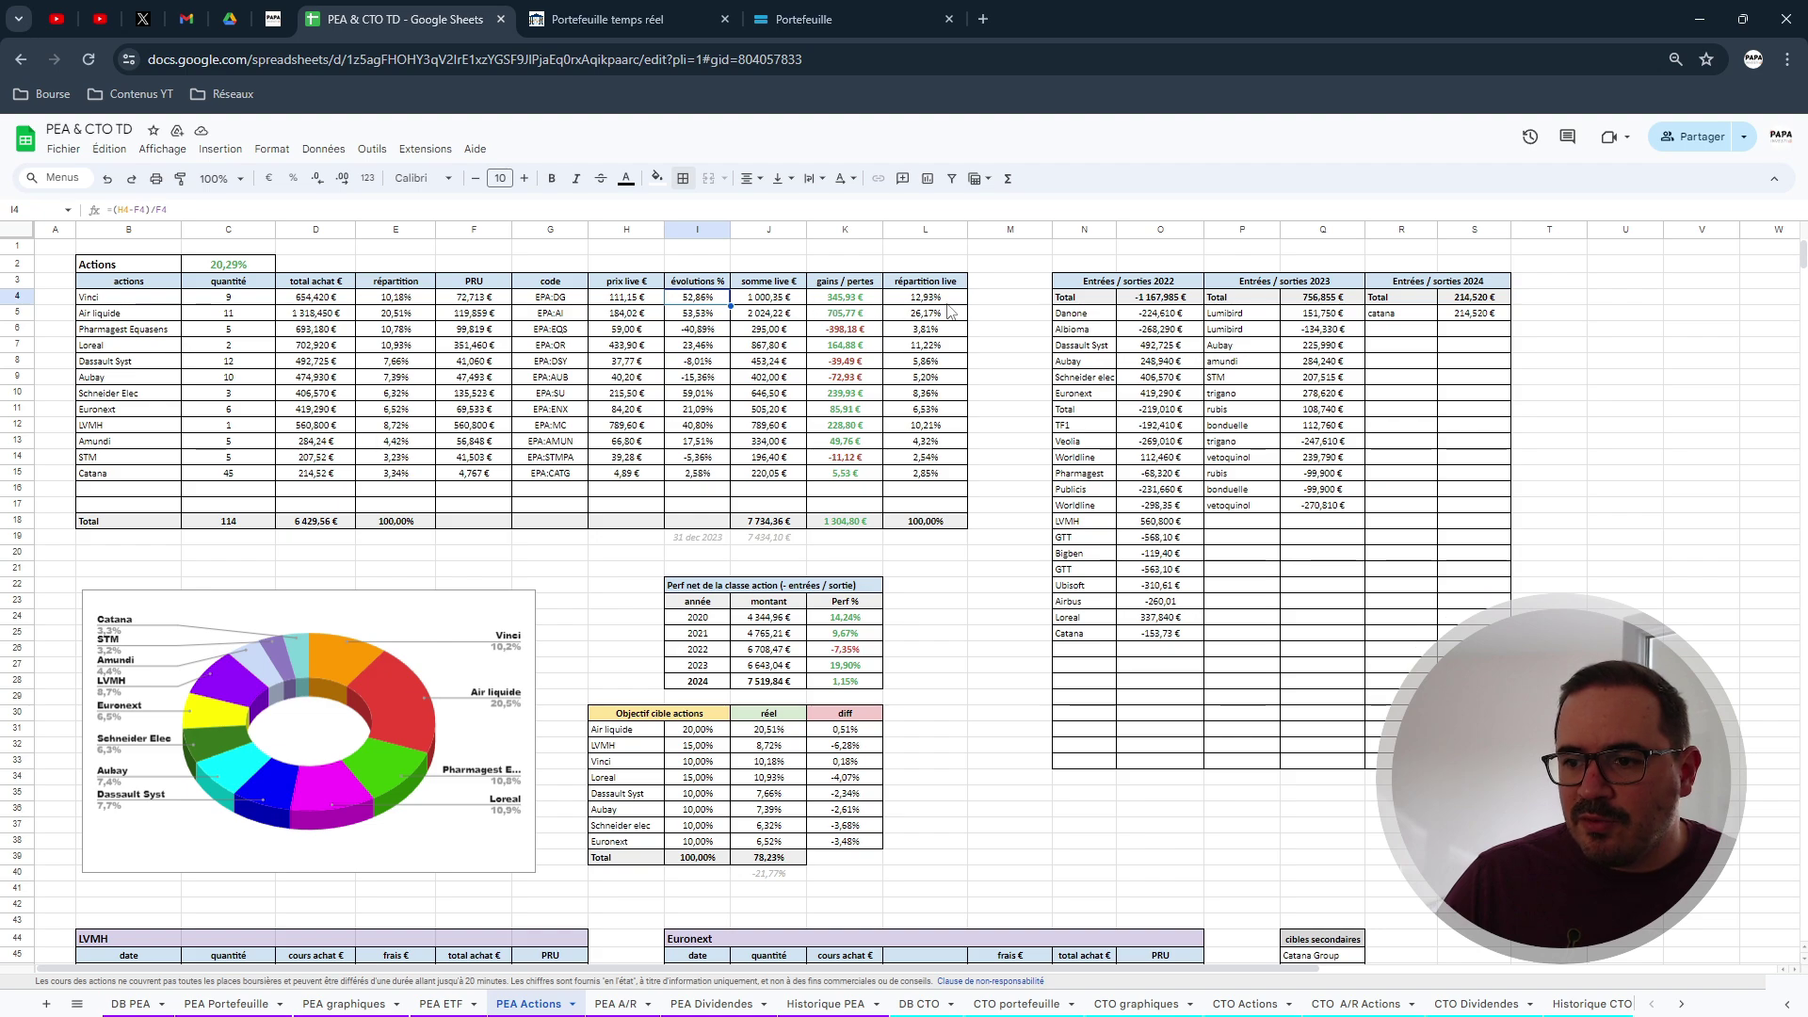
left_click(946, 304)
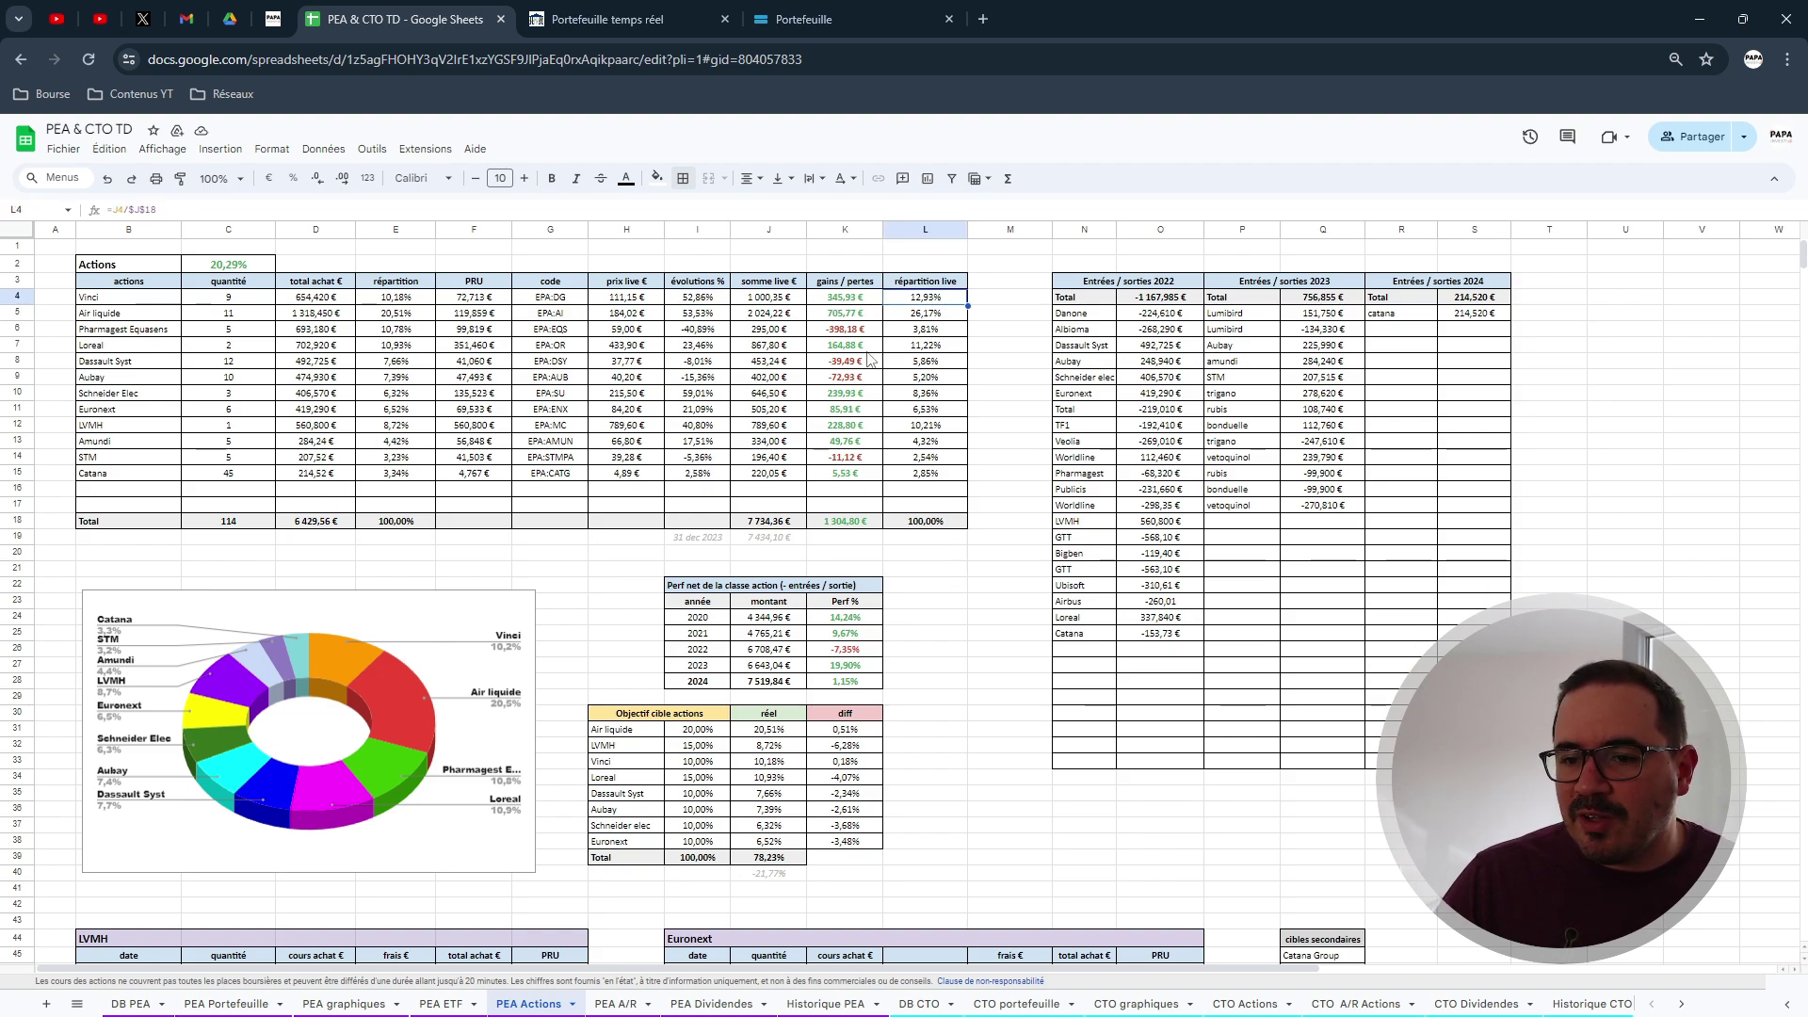
left_click(403, 299)
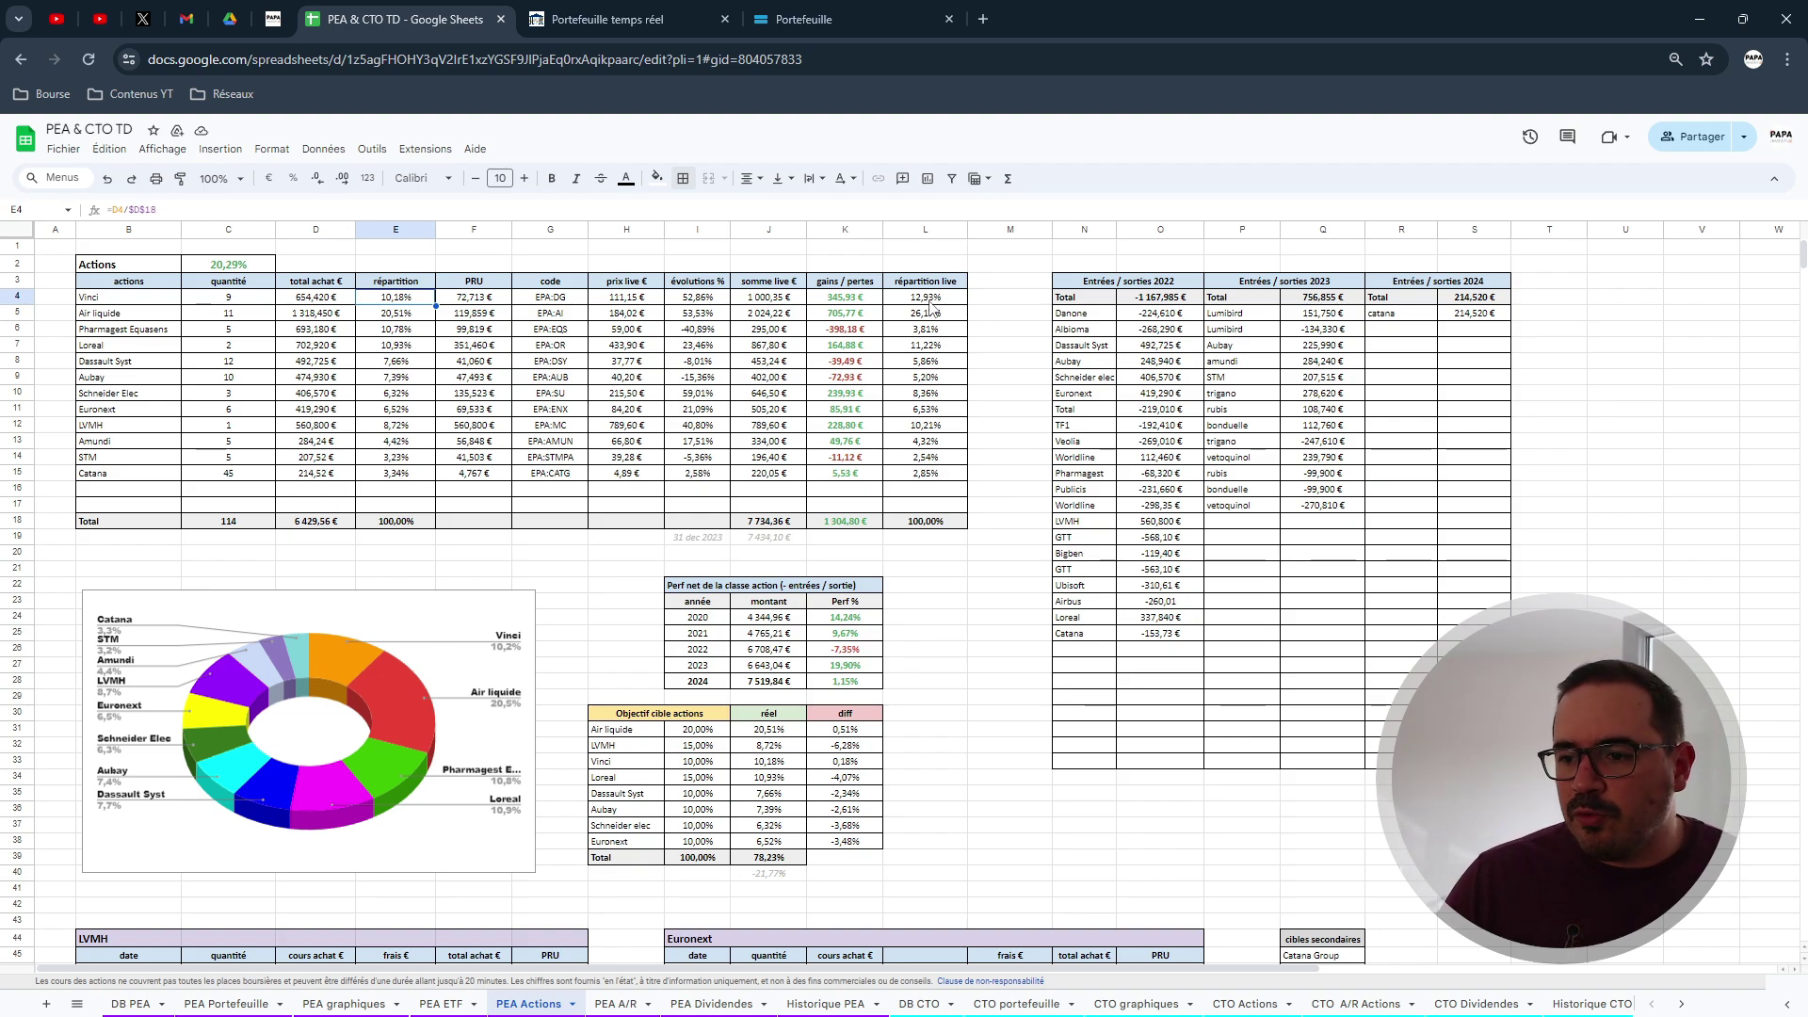
Inspect the formula behind Vinci's répartition live share in L4 without changing it.
double_click(926, 298)
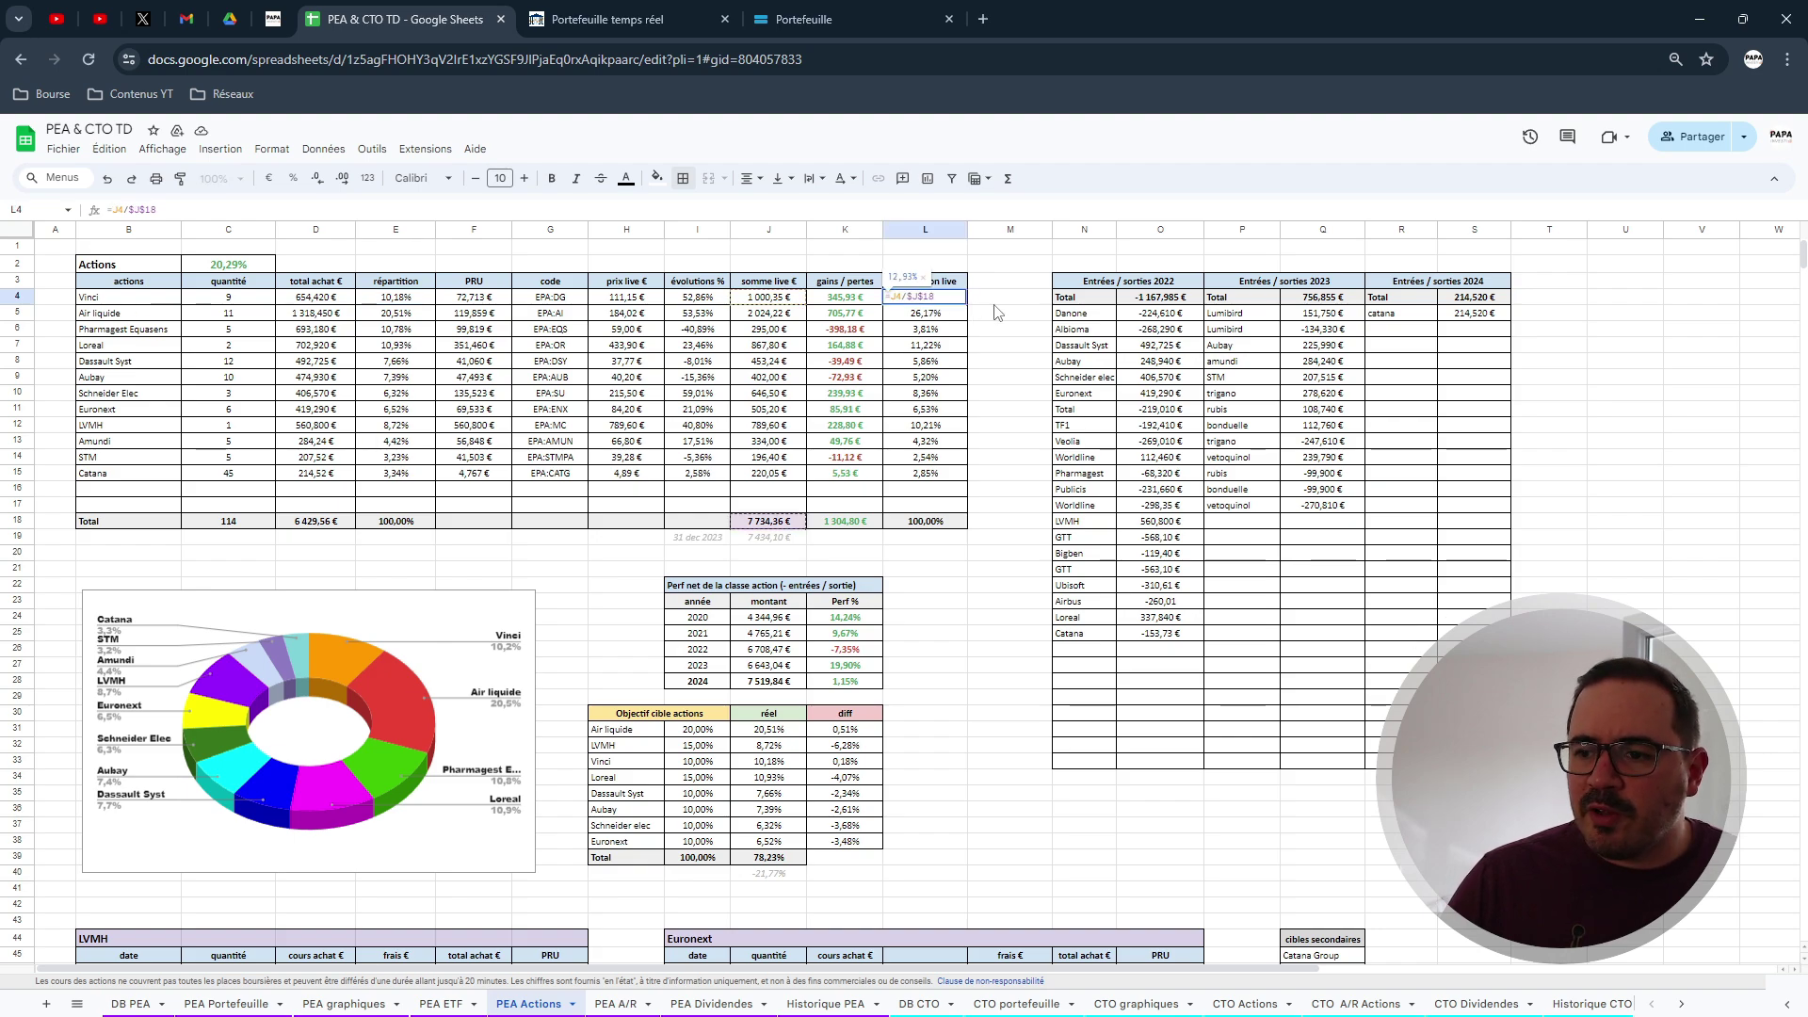
key("Return")
key("Down")
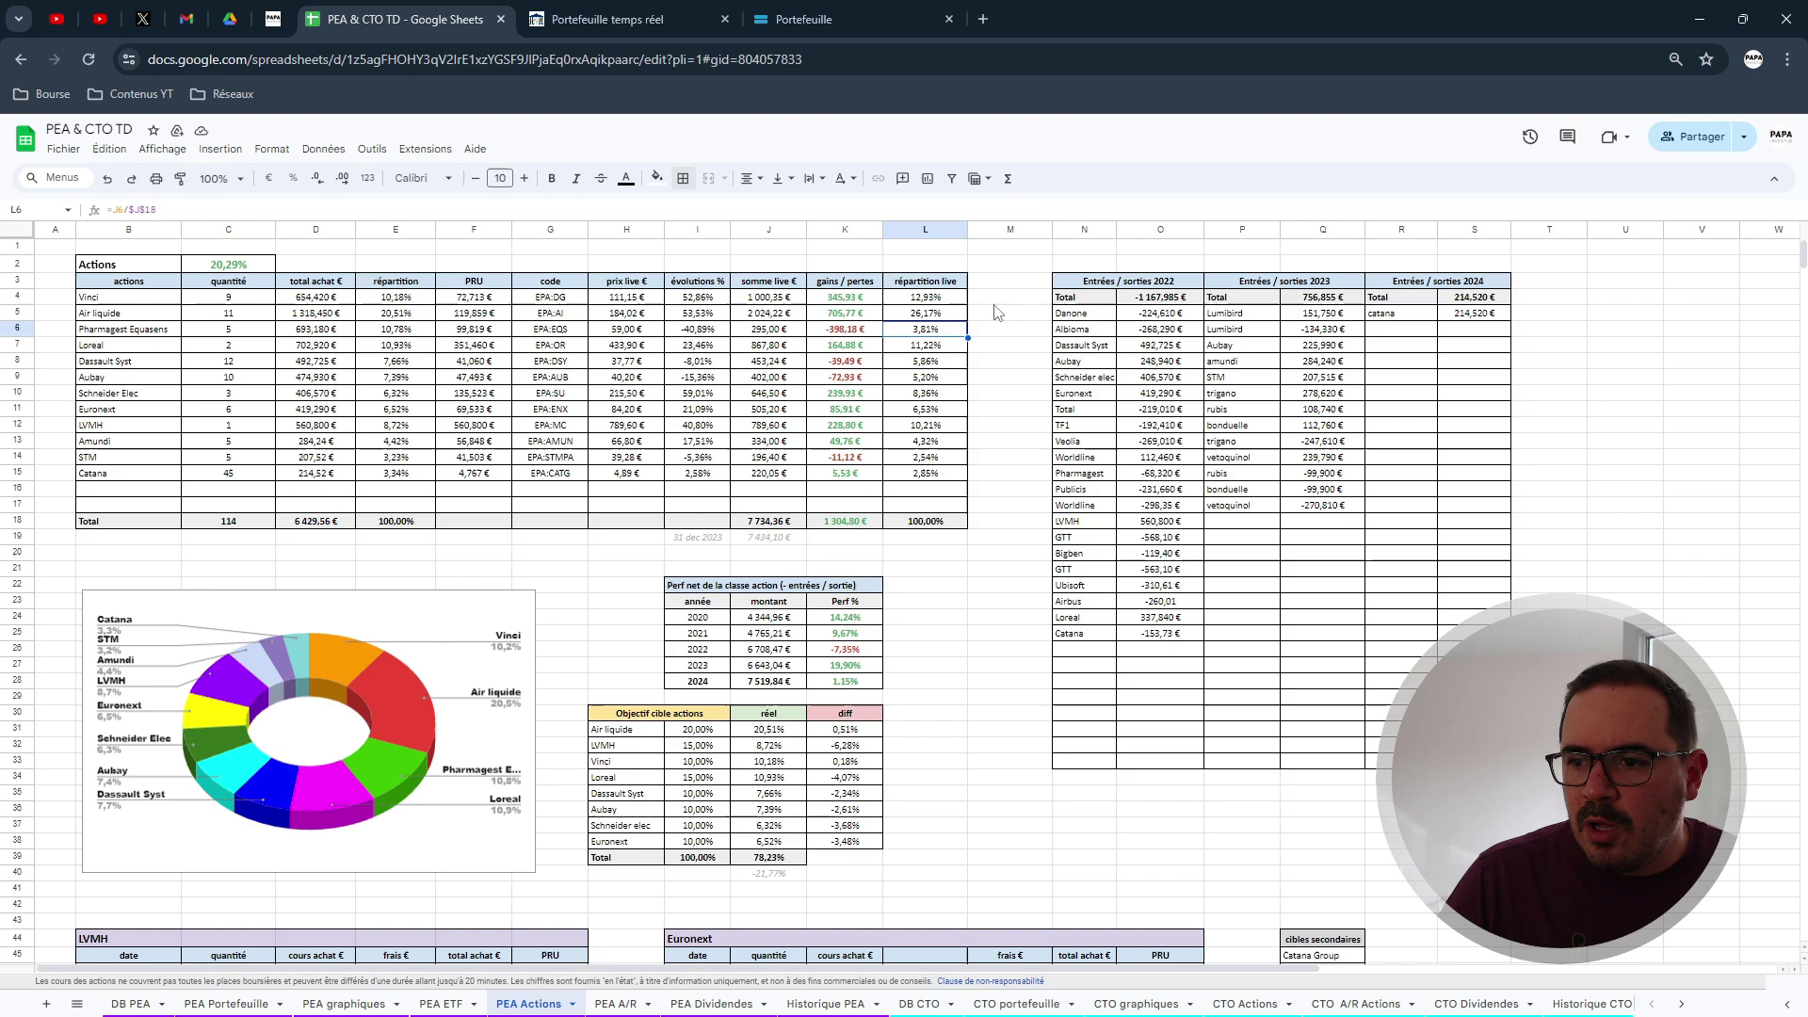
Examine the Pharmagest Equasens row, comparing its total achat, évolution, gains / pertes and répartition live.
key("Down")
key("Up")
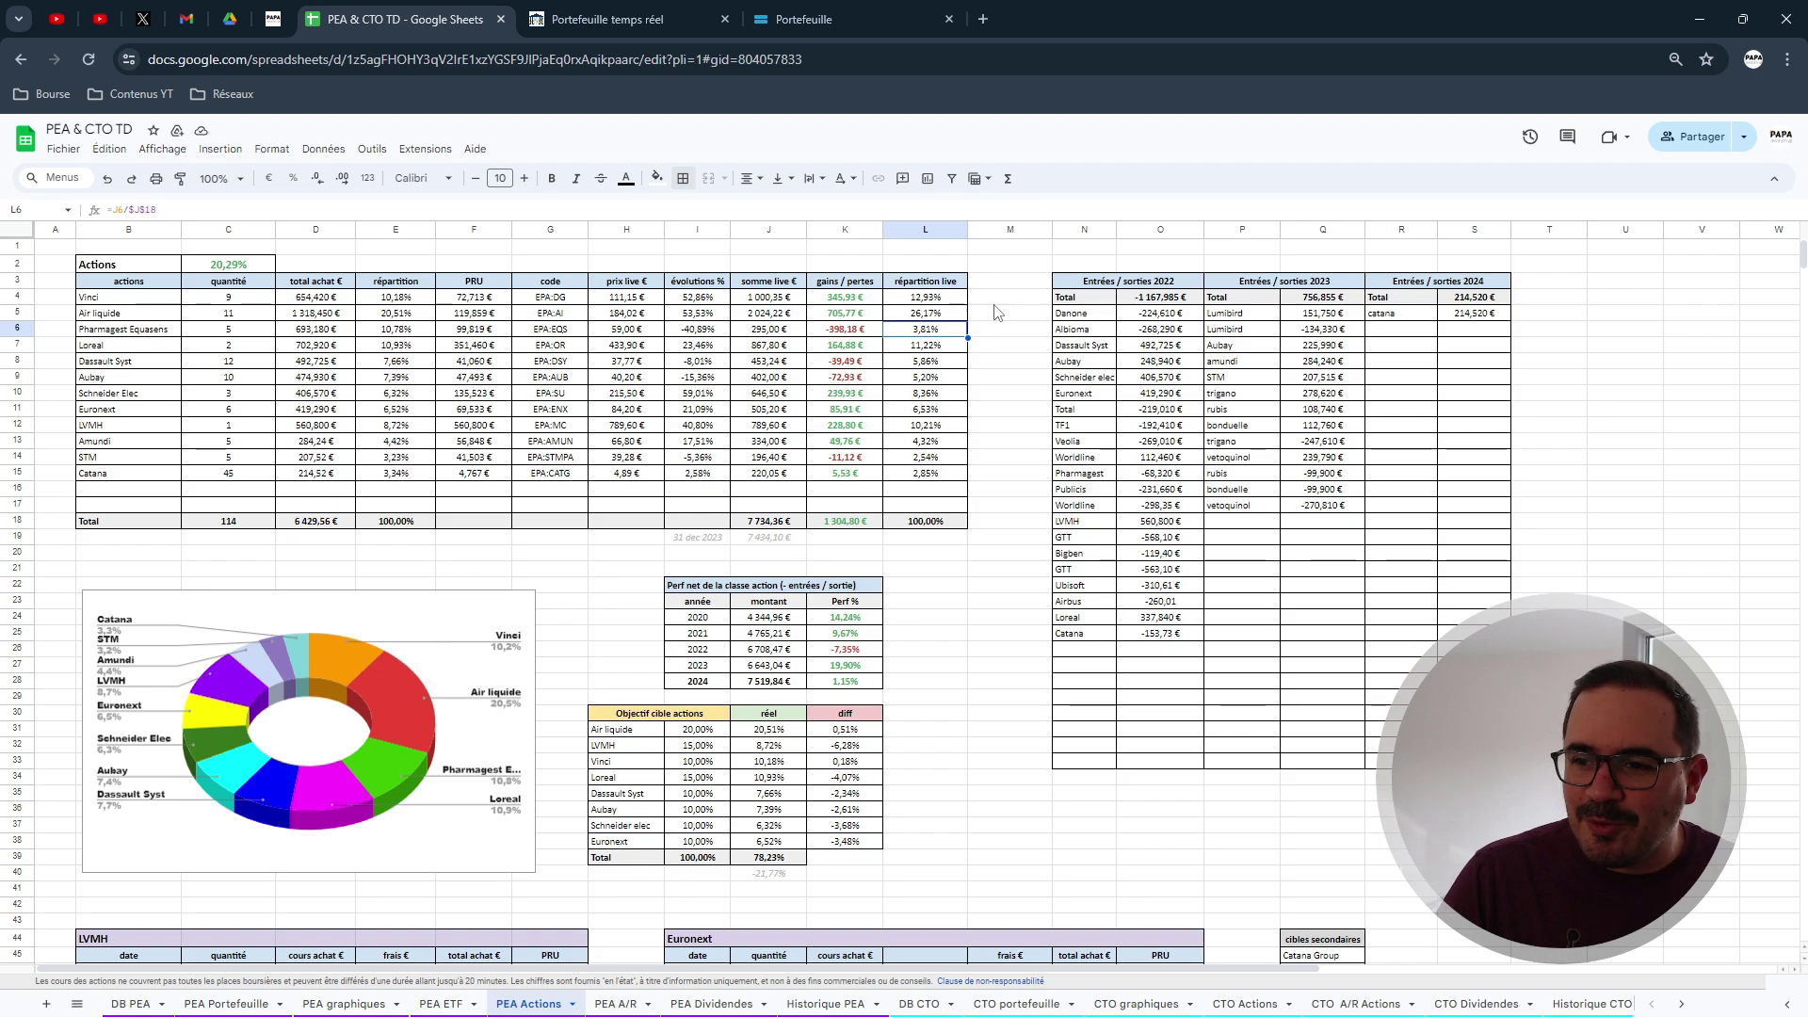
key("Left")
key("Left")
key("Left")
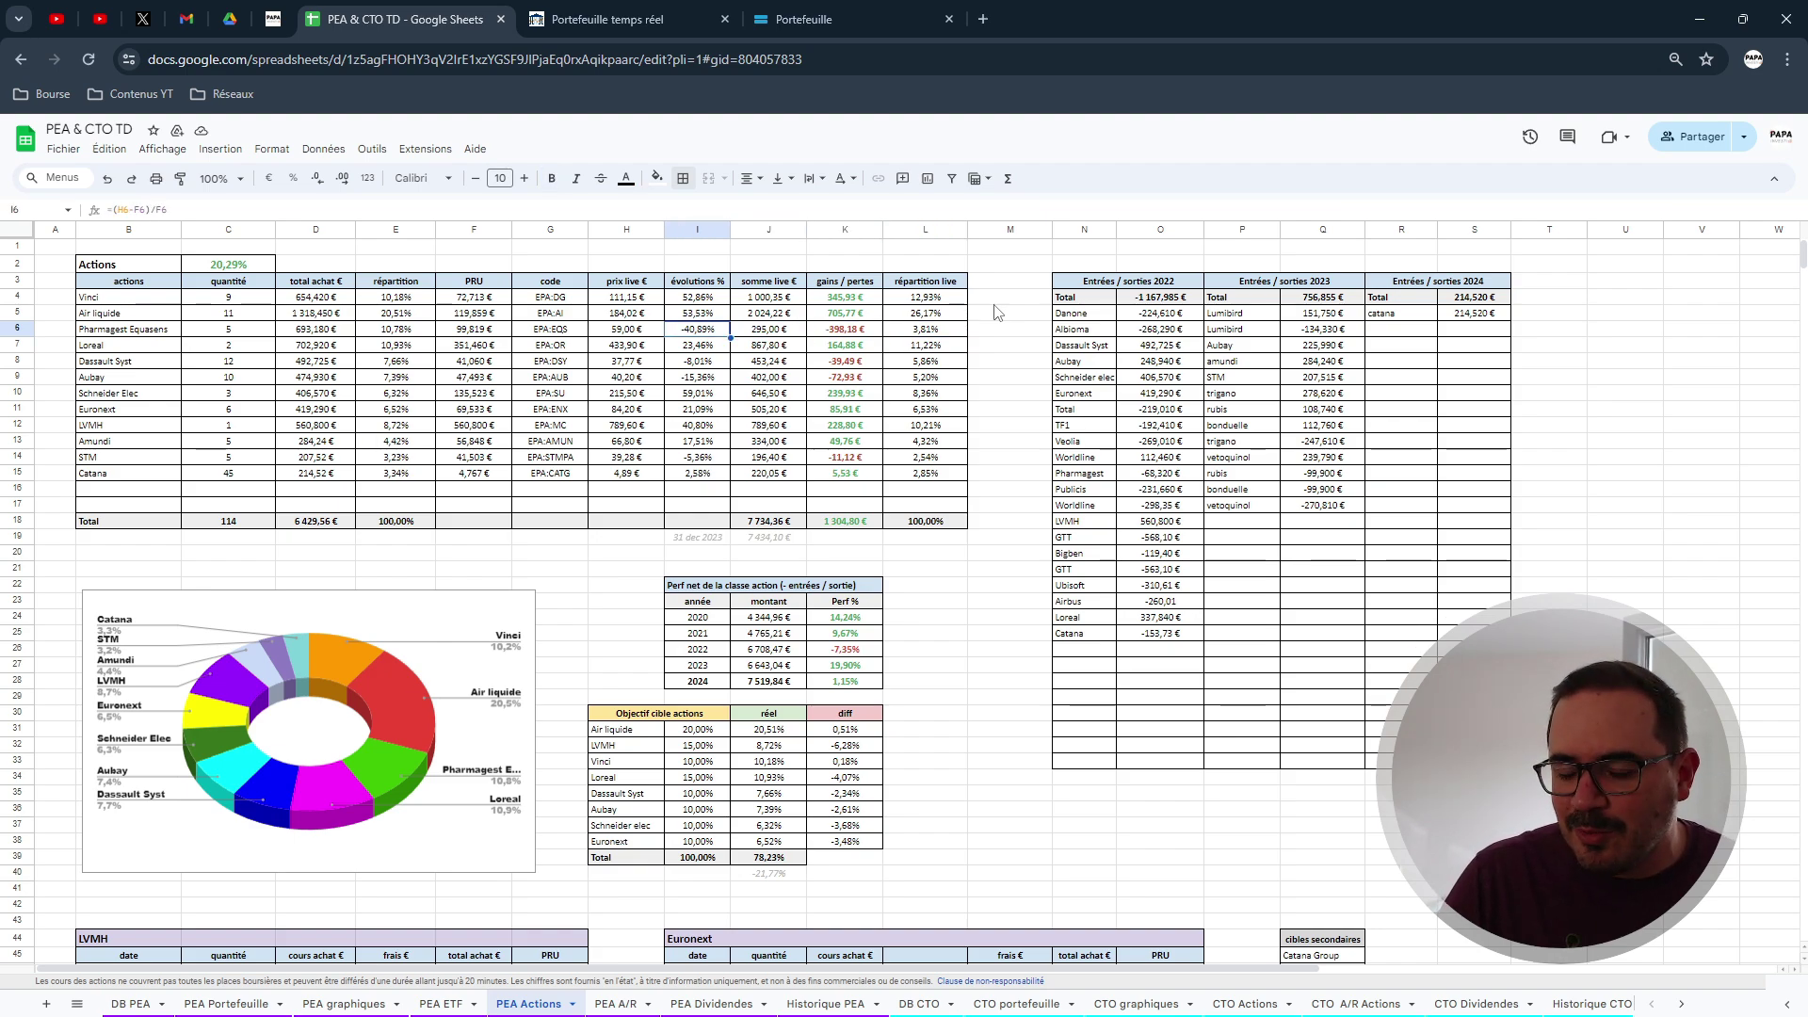
key("Right")
key("Right")
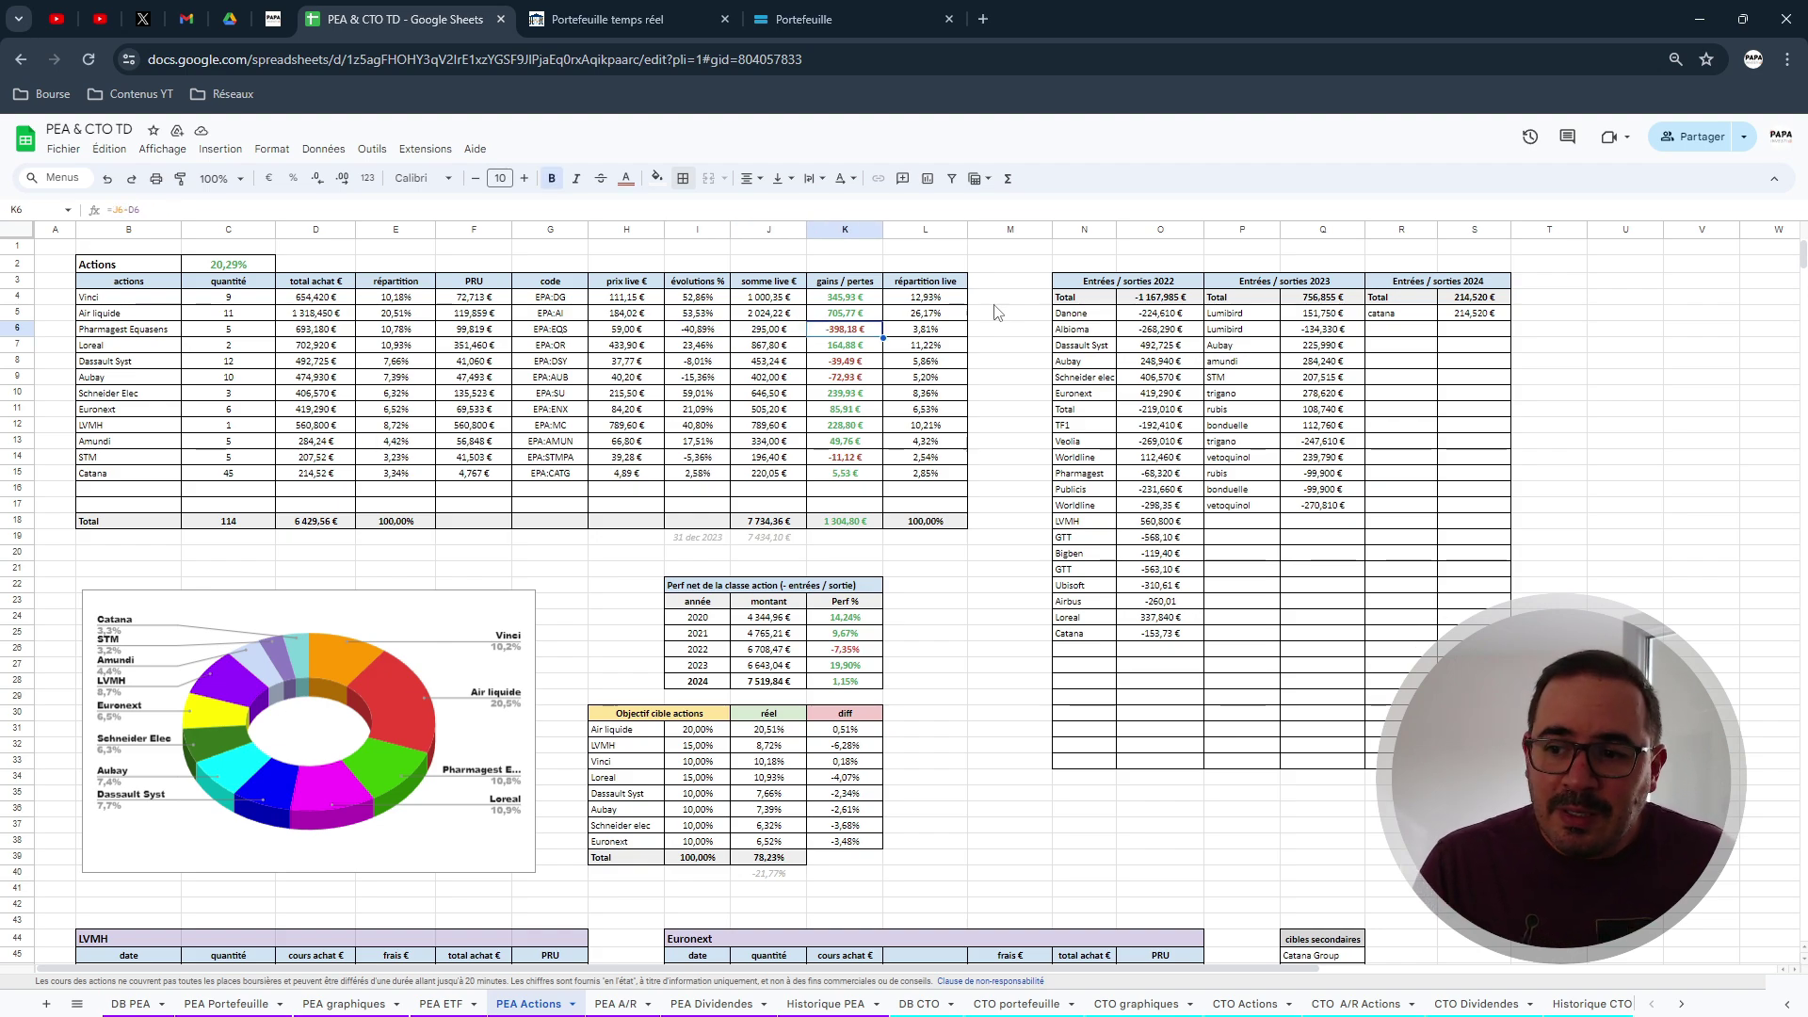
key("Left")
key("Left")
key("Left")
key("Left")
key("Left")
key("Left")
key("Left")
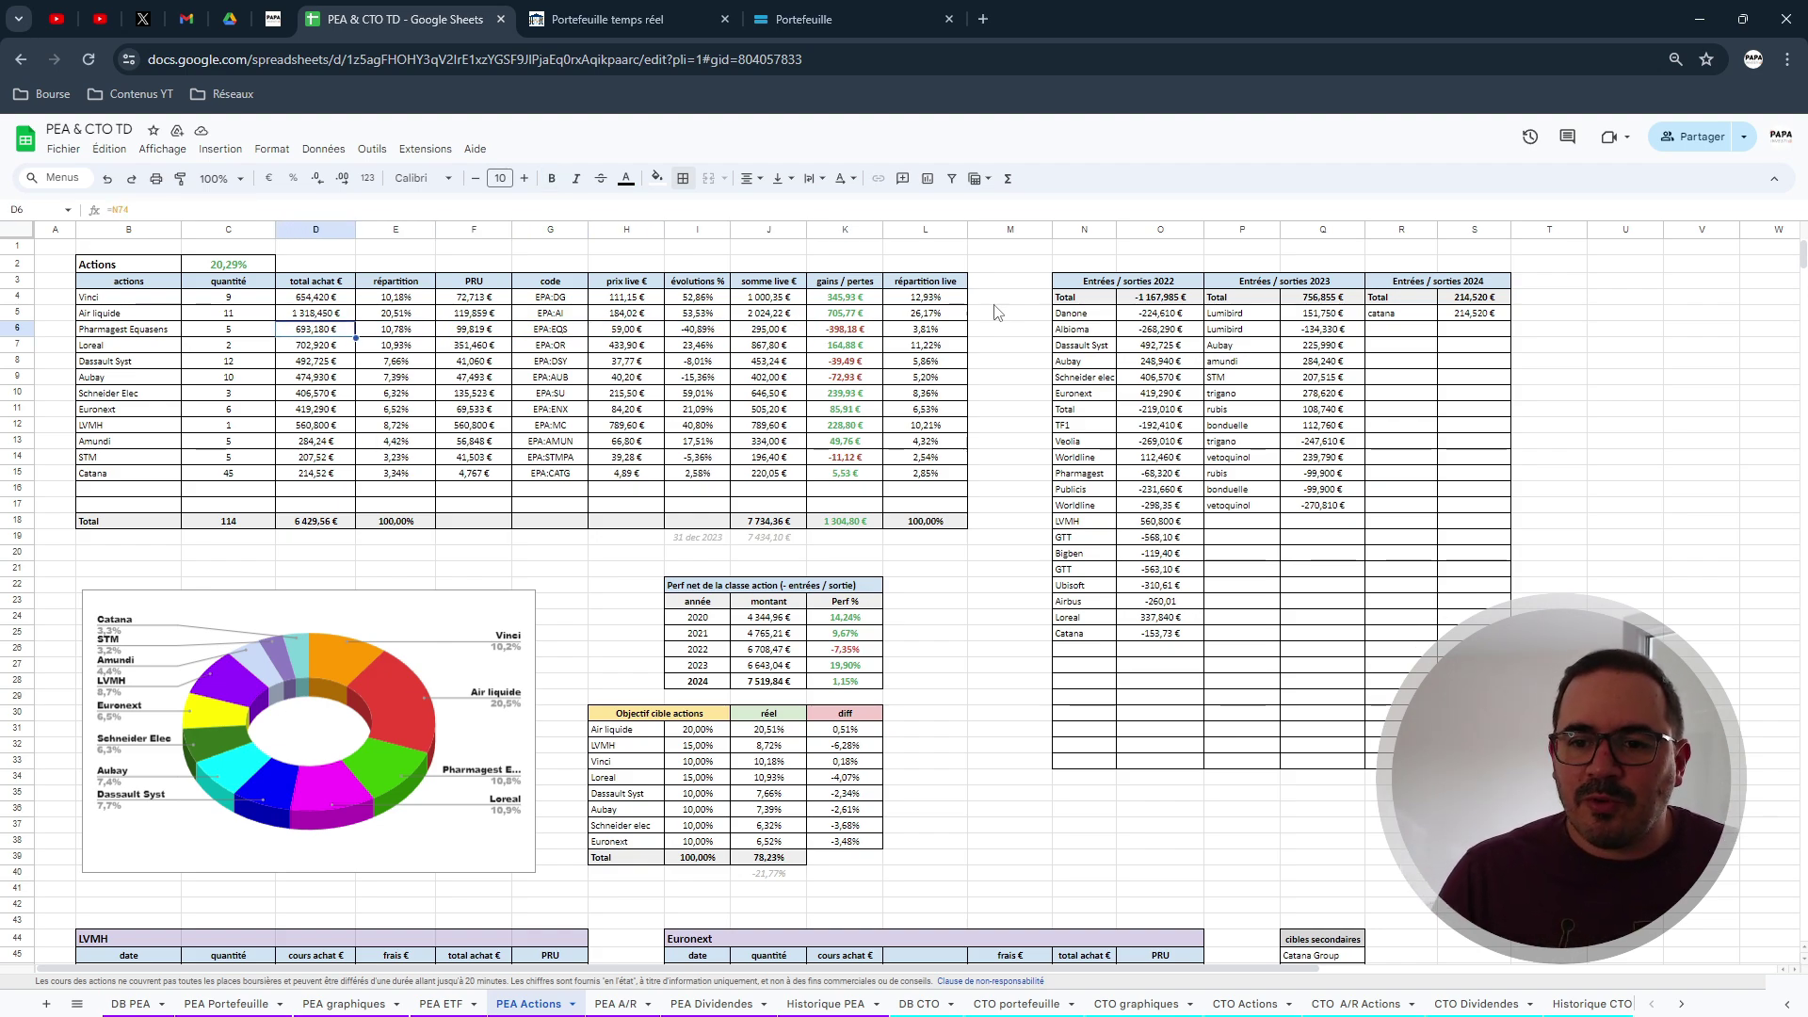
key("Right")
key("Right")
key("Right")
key("Right")
key("Right")
key("Right")
key("Right")
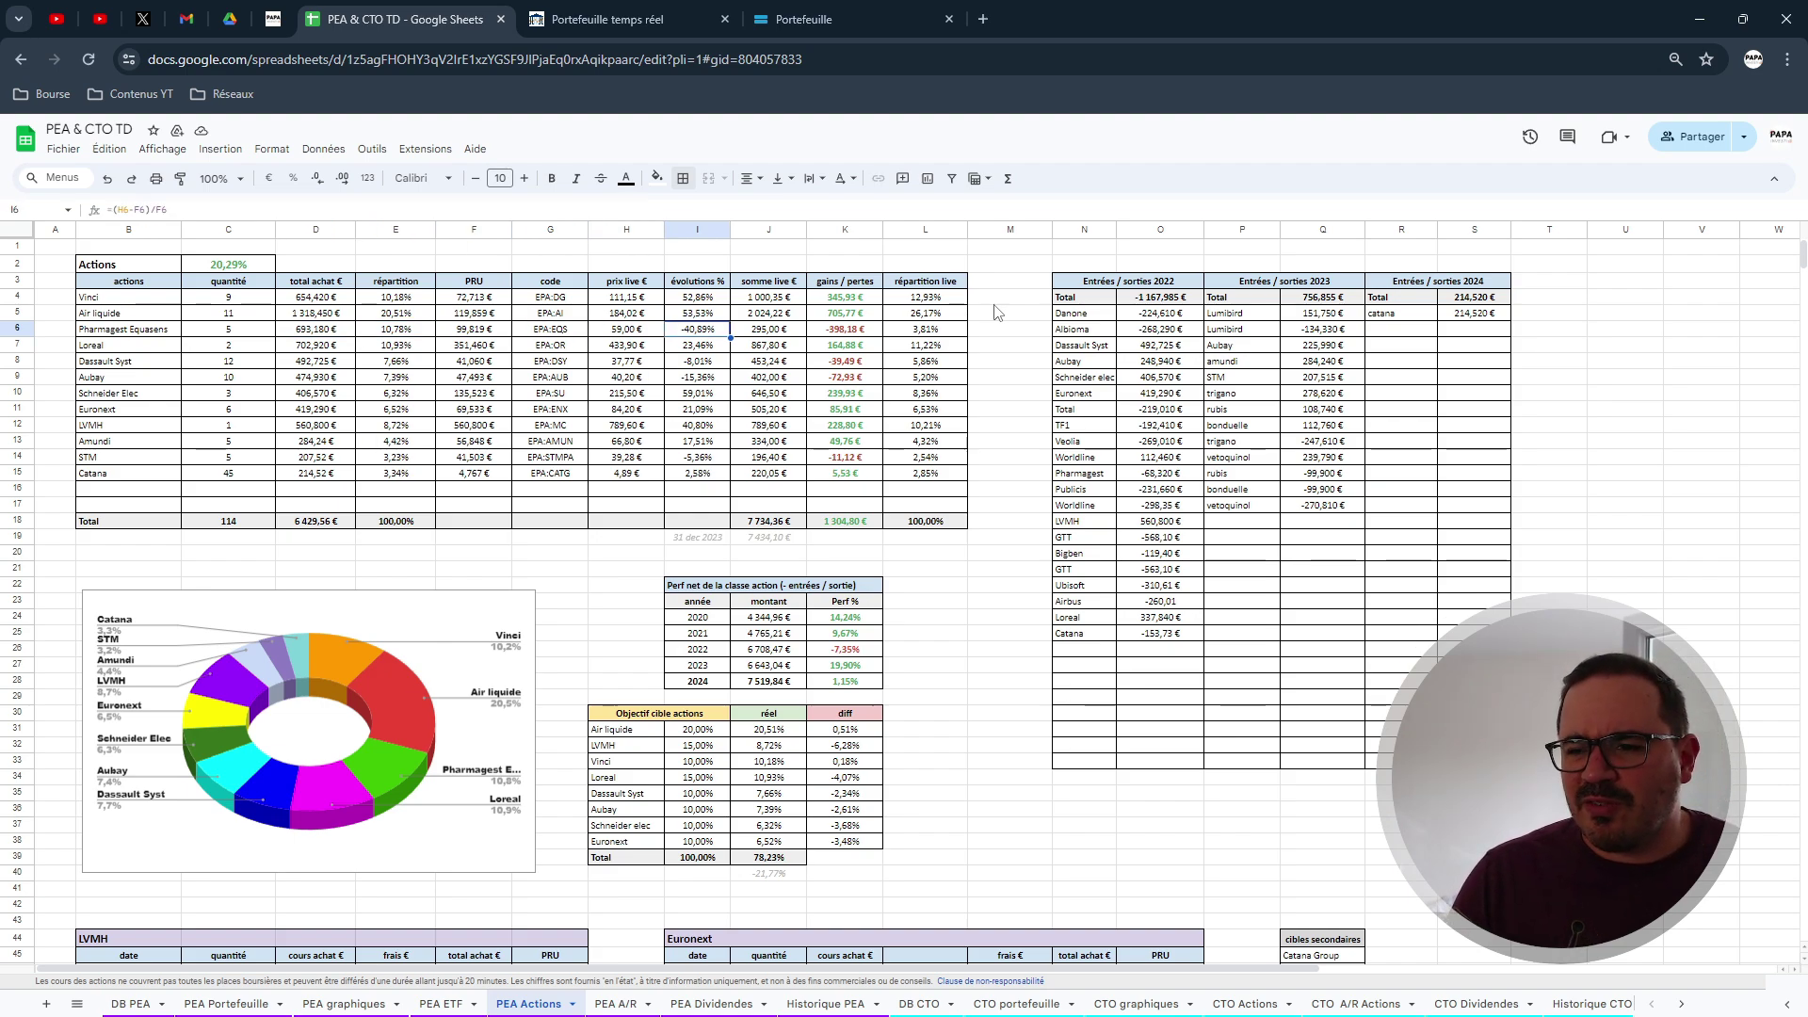
key("Right")
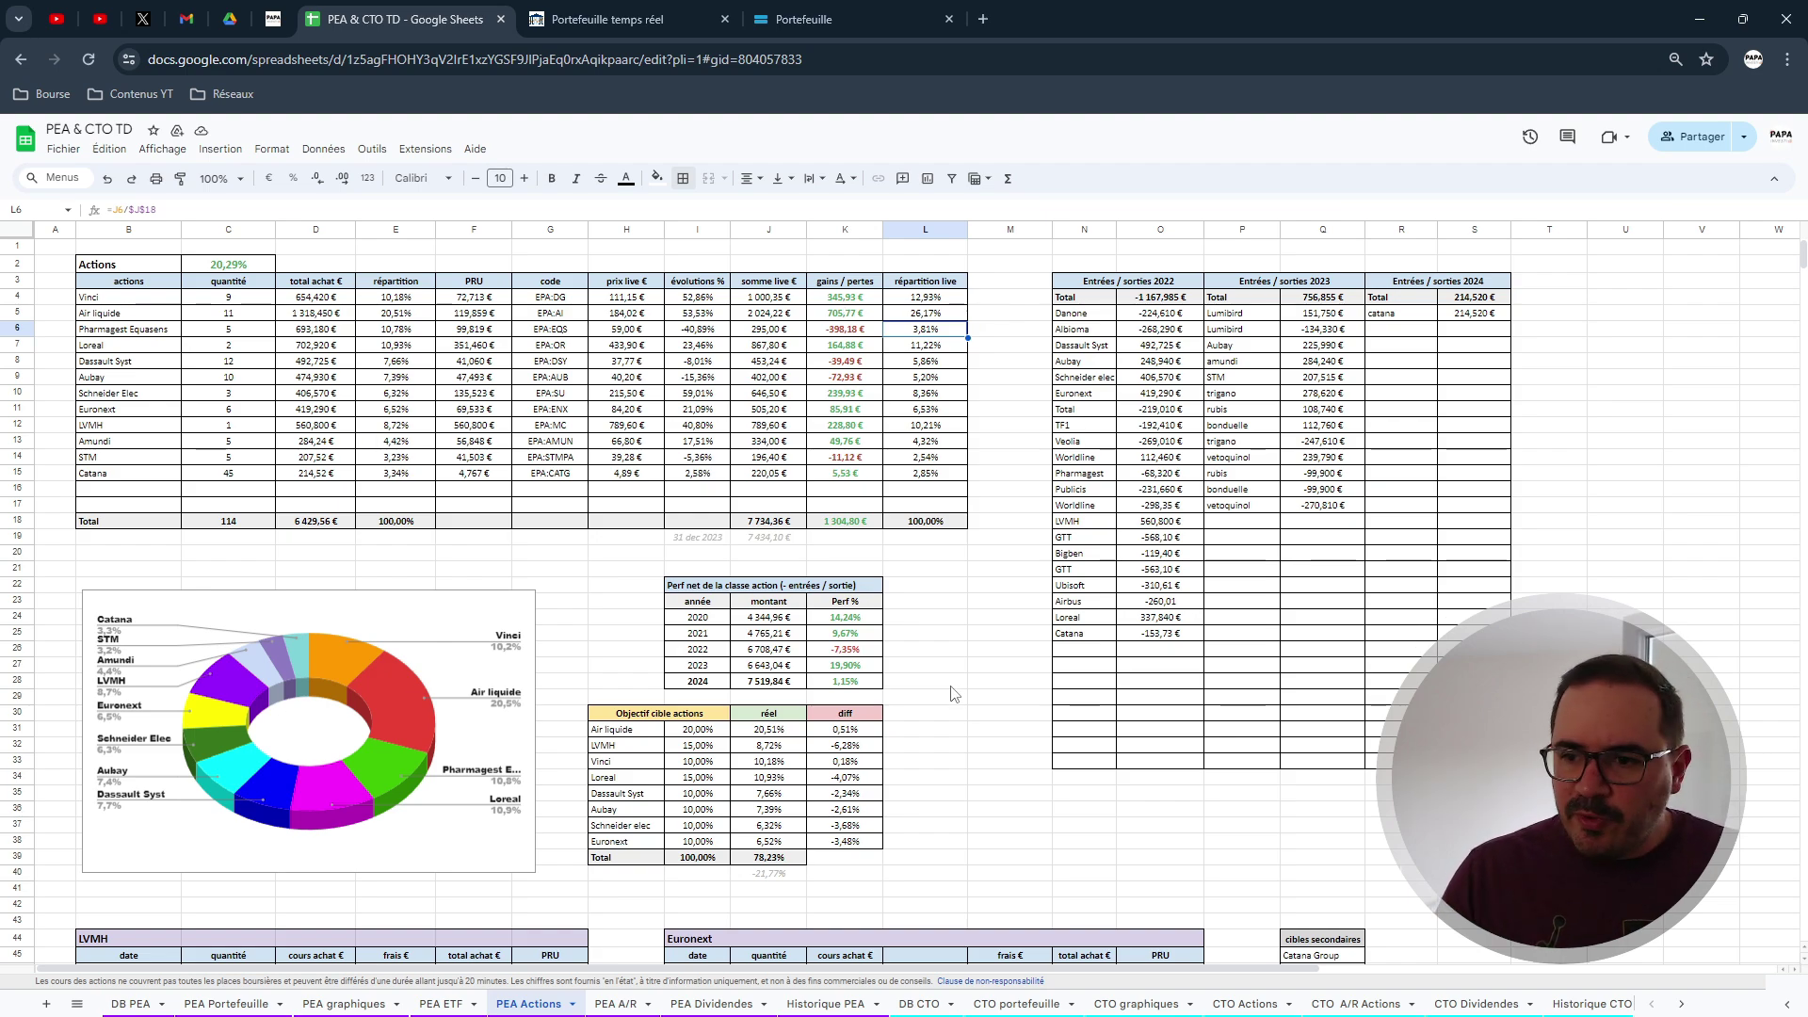
left_click(985, 650)
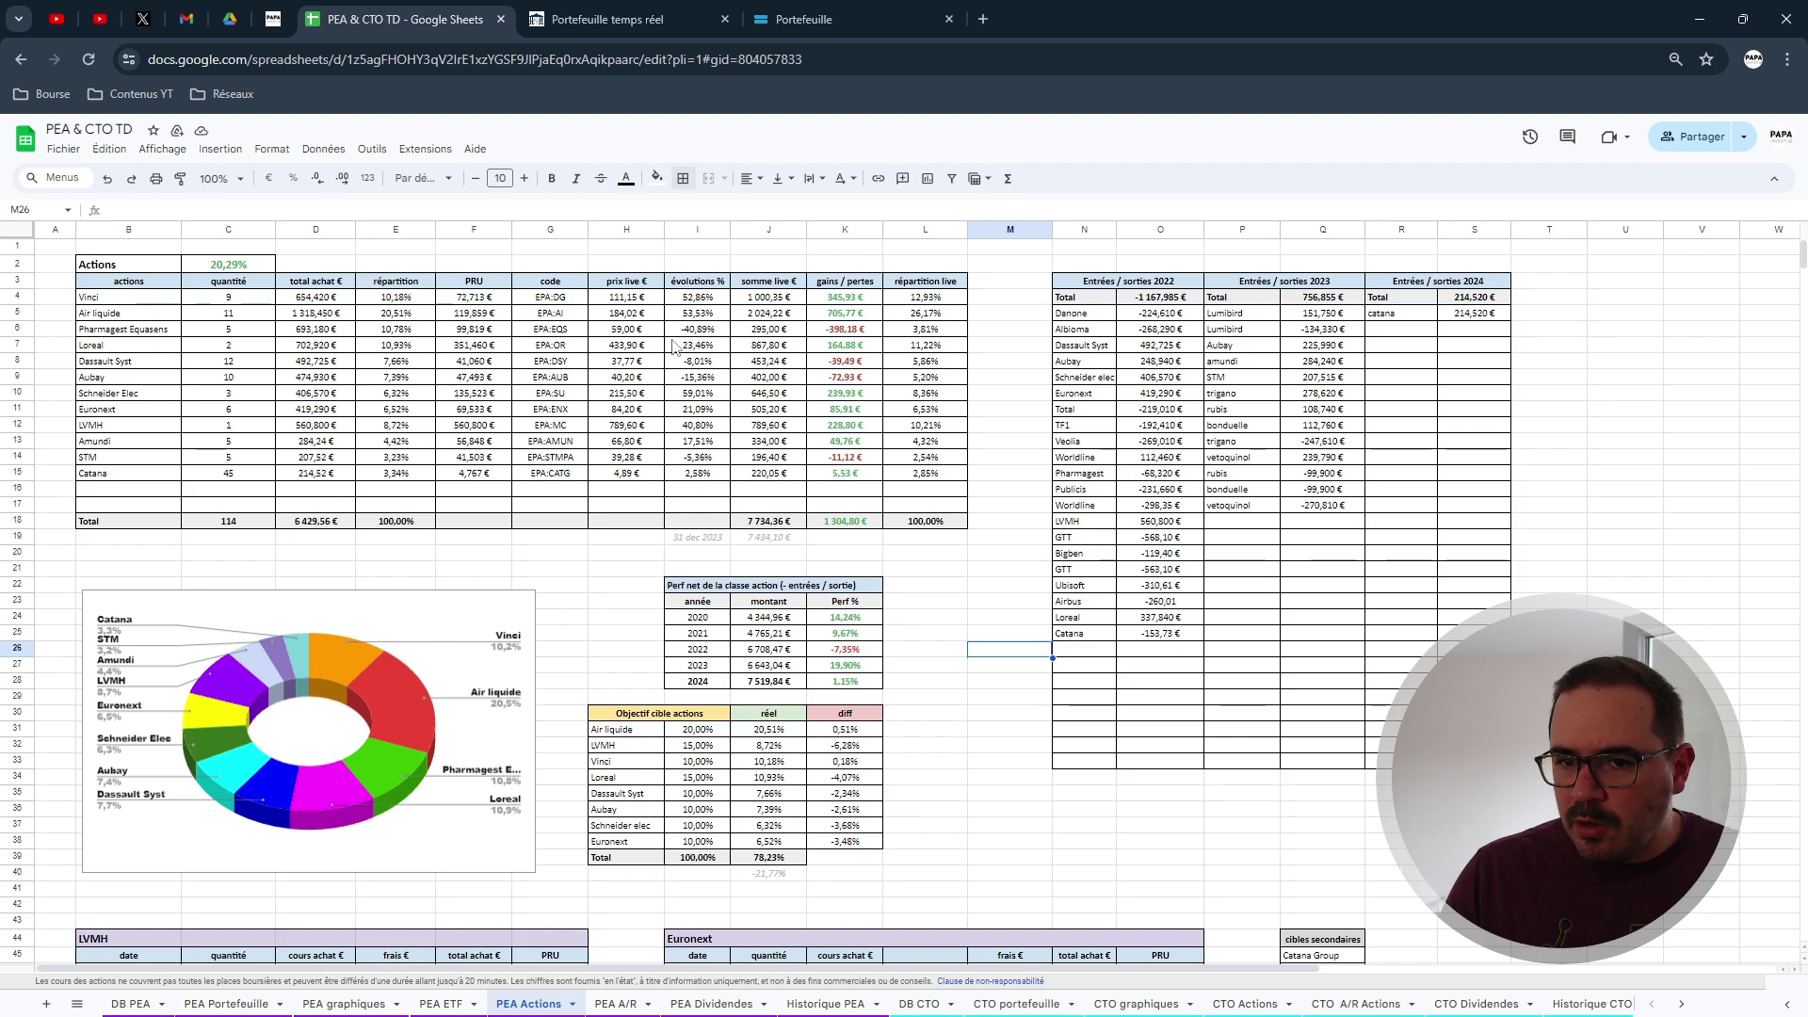
Insert a chart from the stock names in B4:B15 and the live shares in L4:L15.
left_click_drag(155, 298, 151, 482)
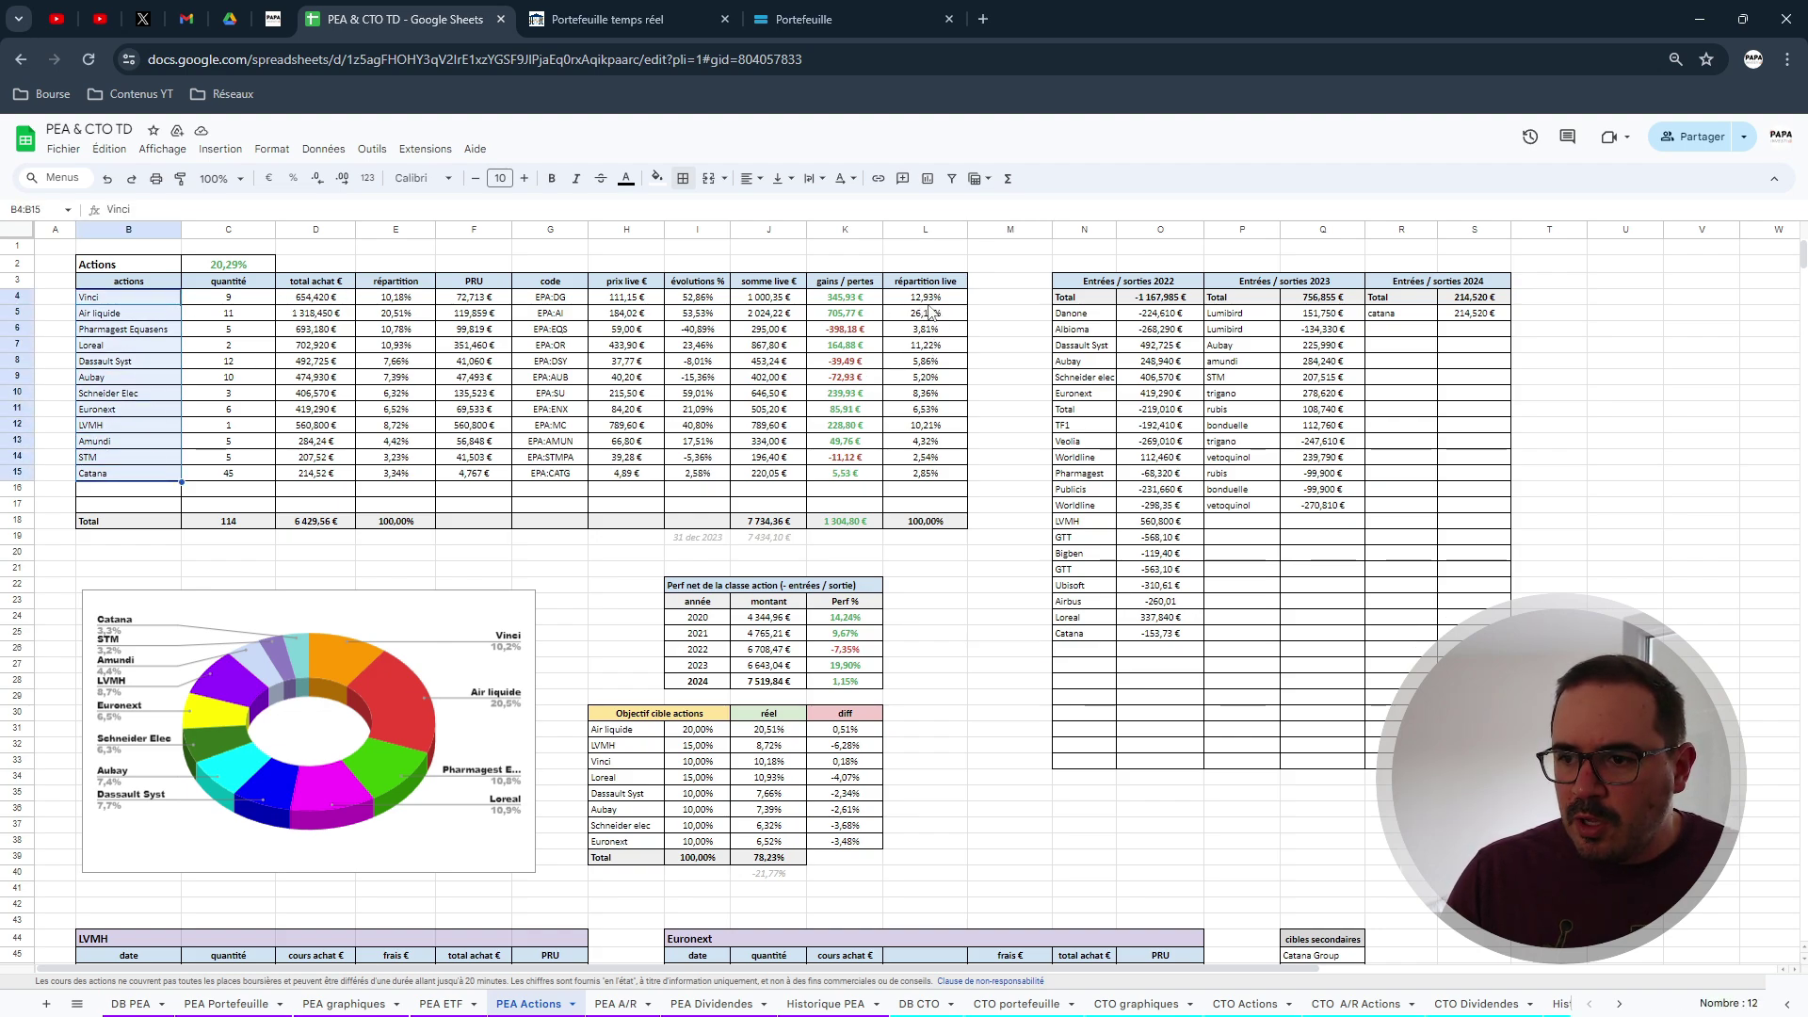
left_click_drag(927, 297, 945, 459)
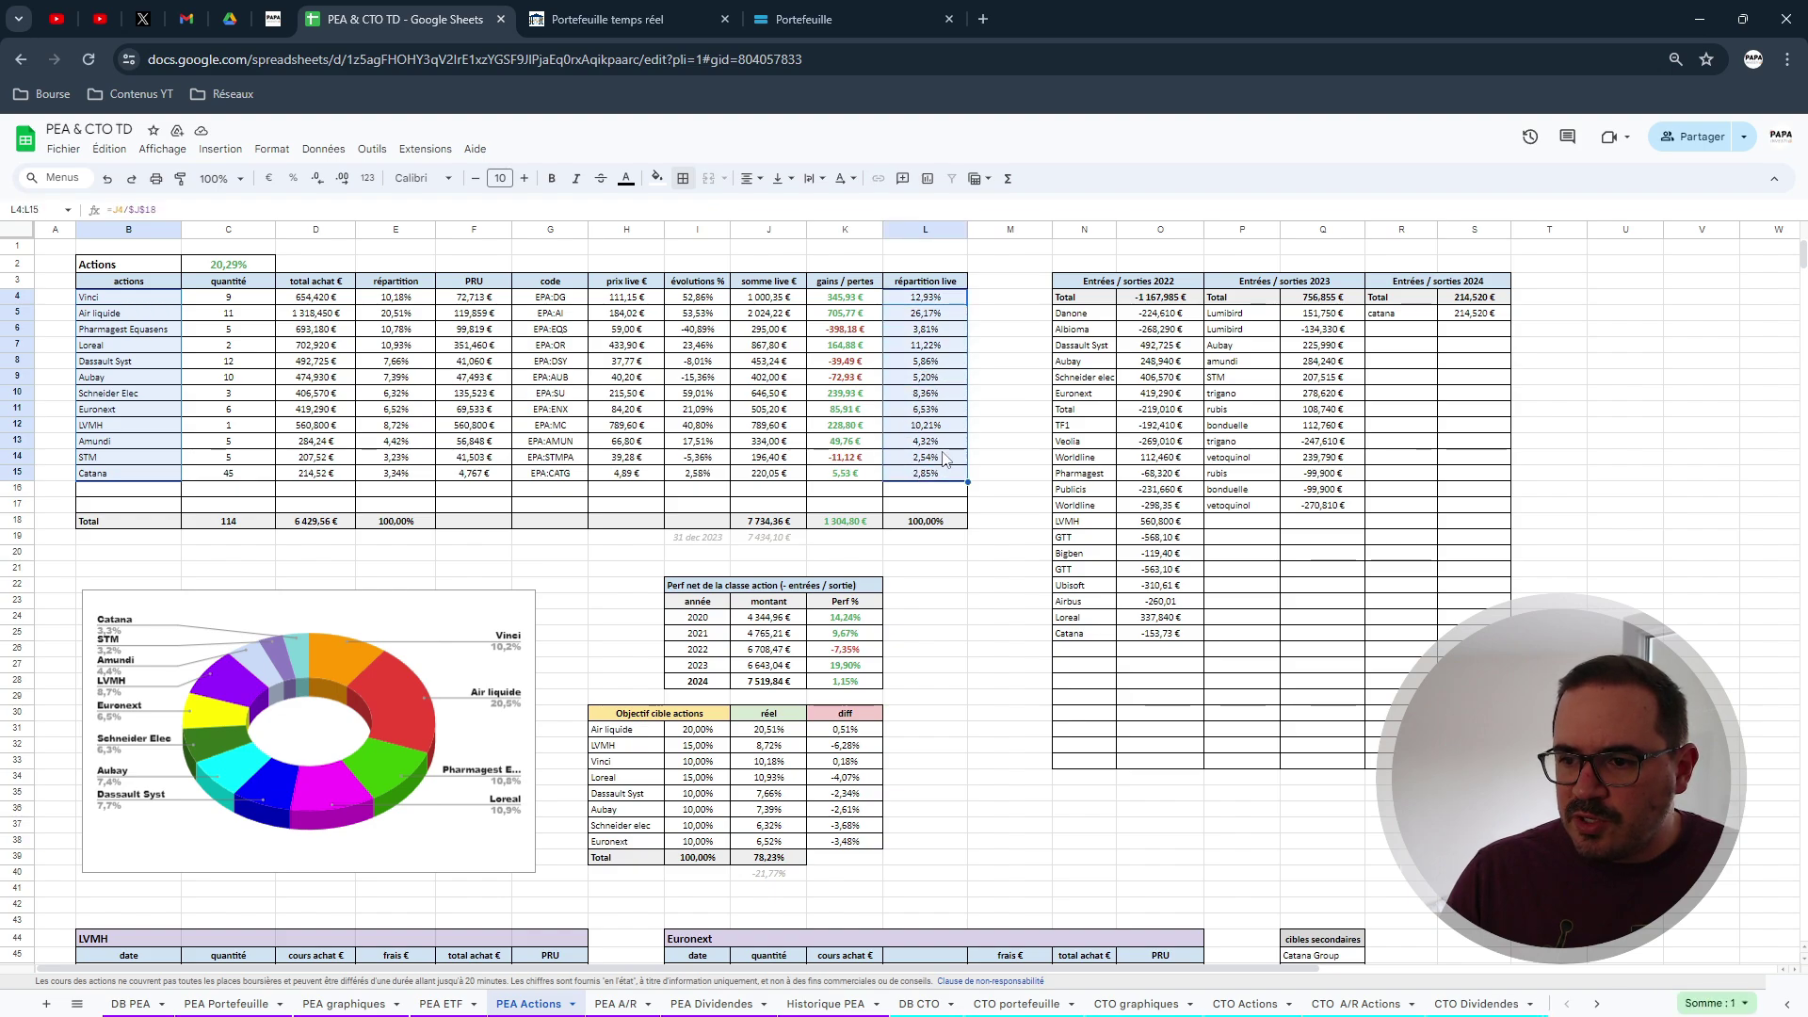
left_click(232, 156)
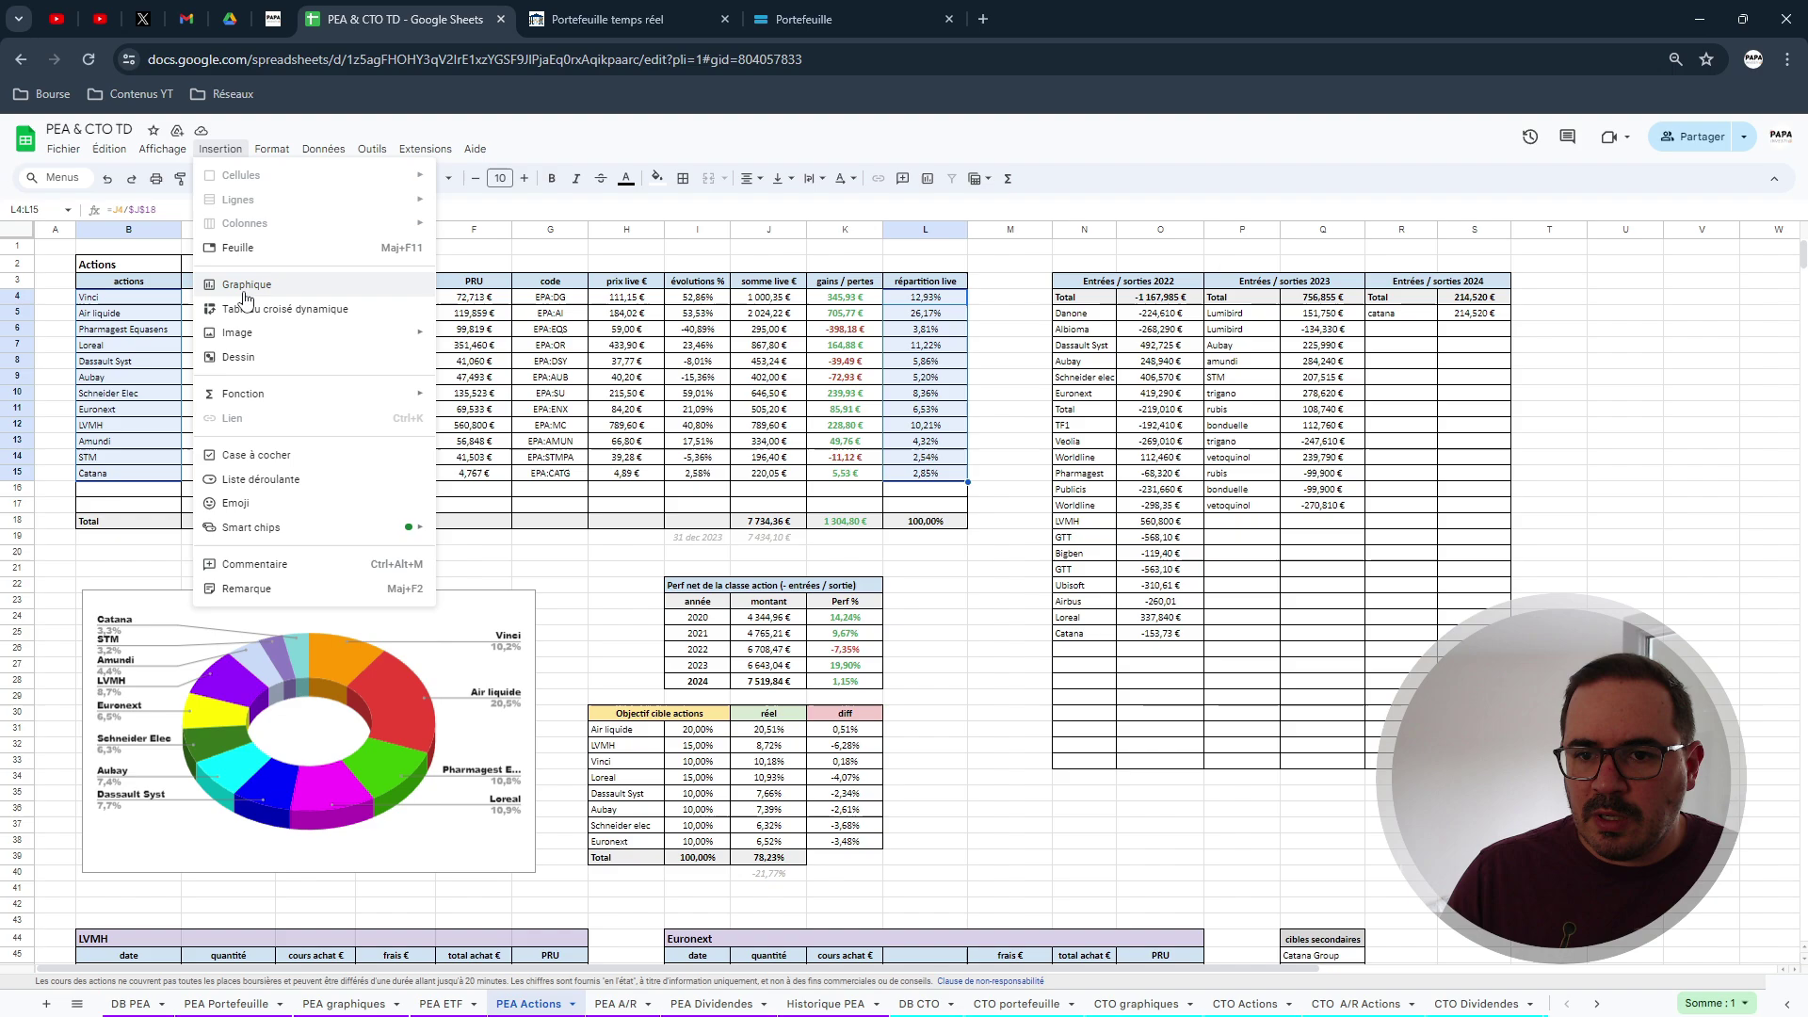
left_click(244, 292)
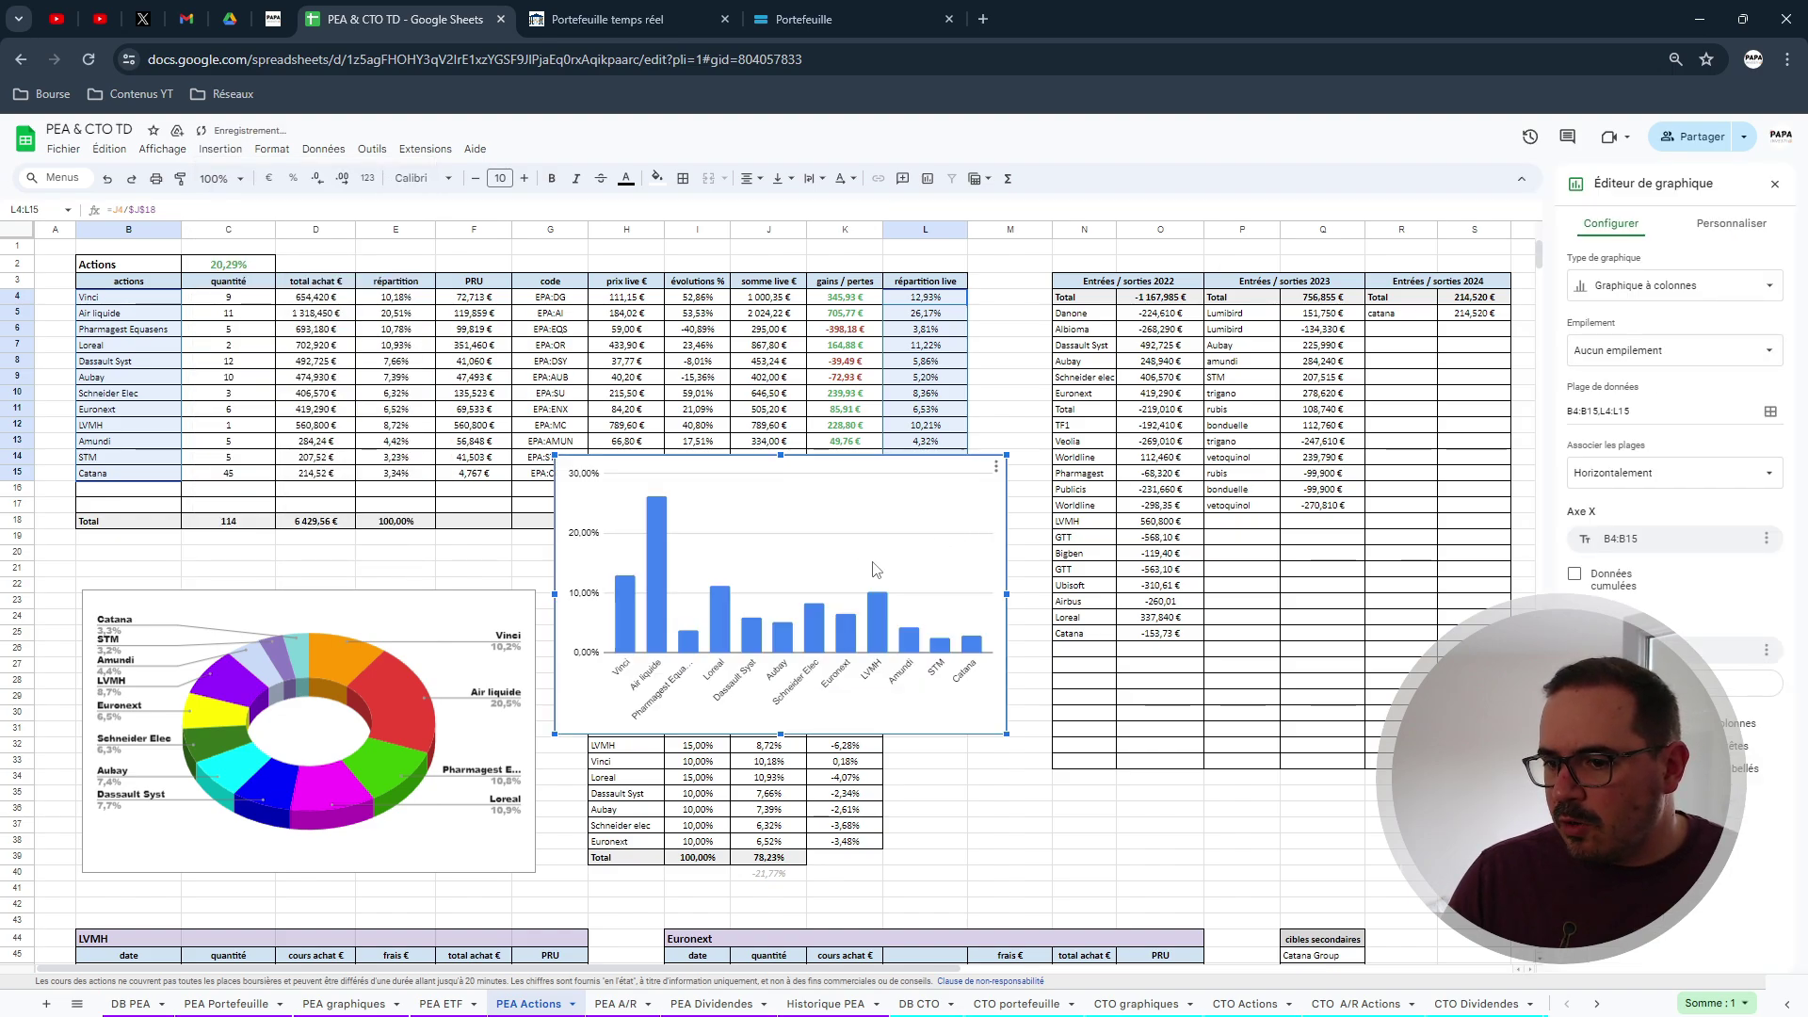
Change the new live allocation chart from columns to a ring (donut) chart.
left_click(1714, 236)
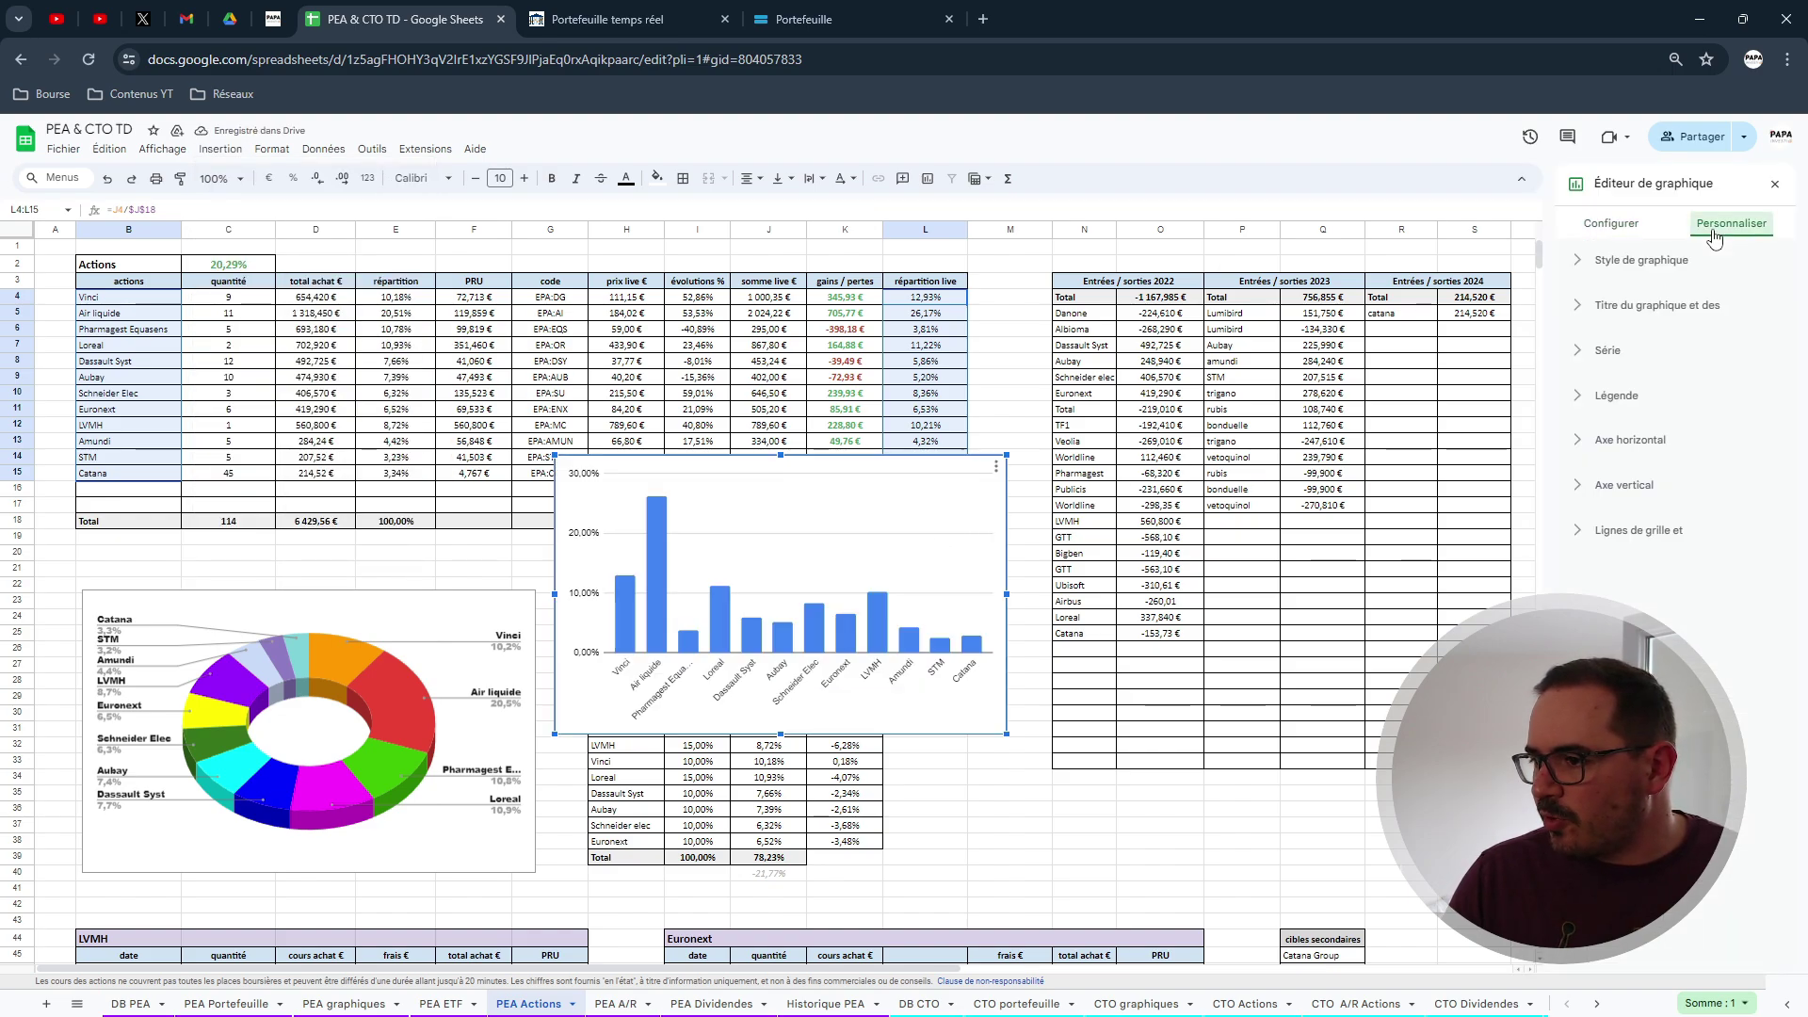
left_click(1658, 262)
left_click(1611, 226)
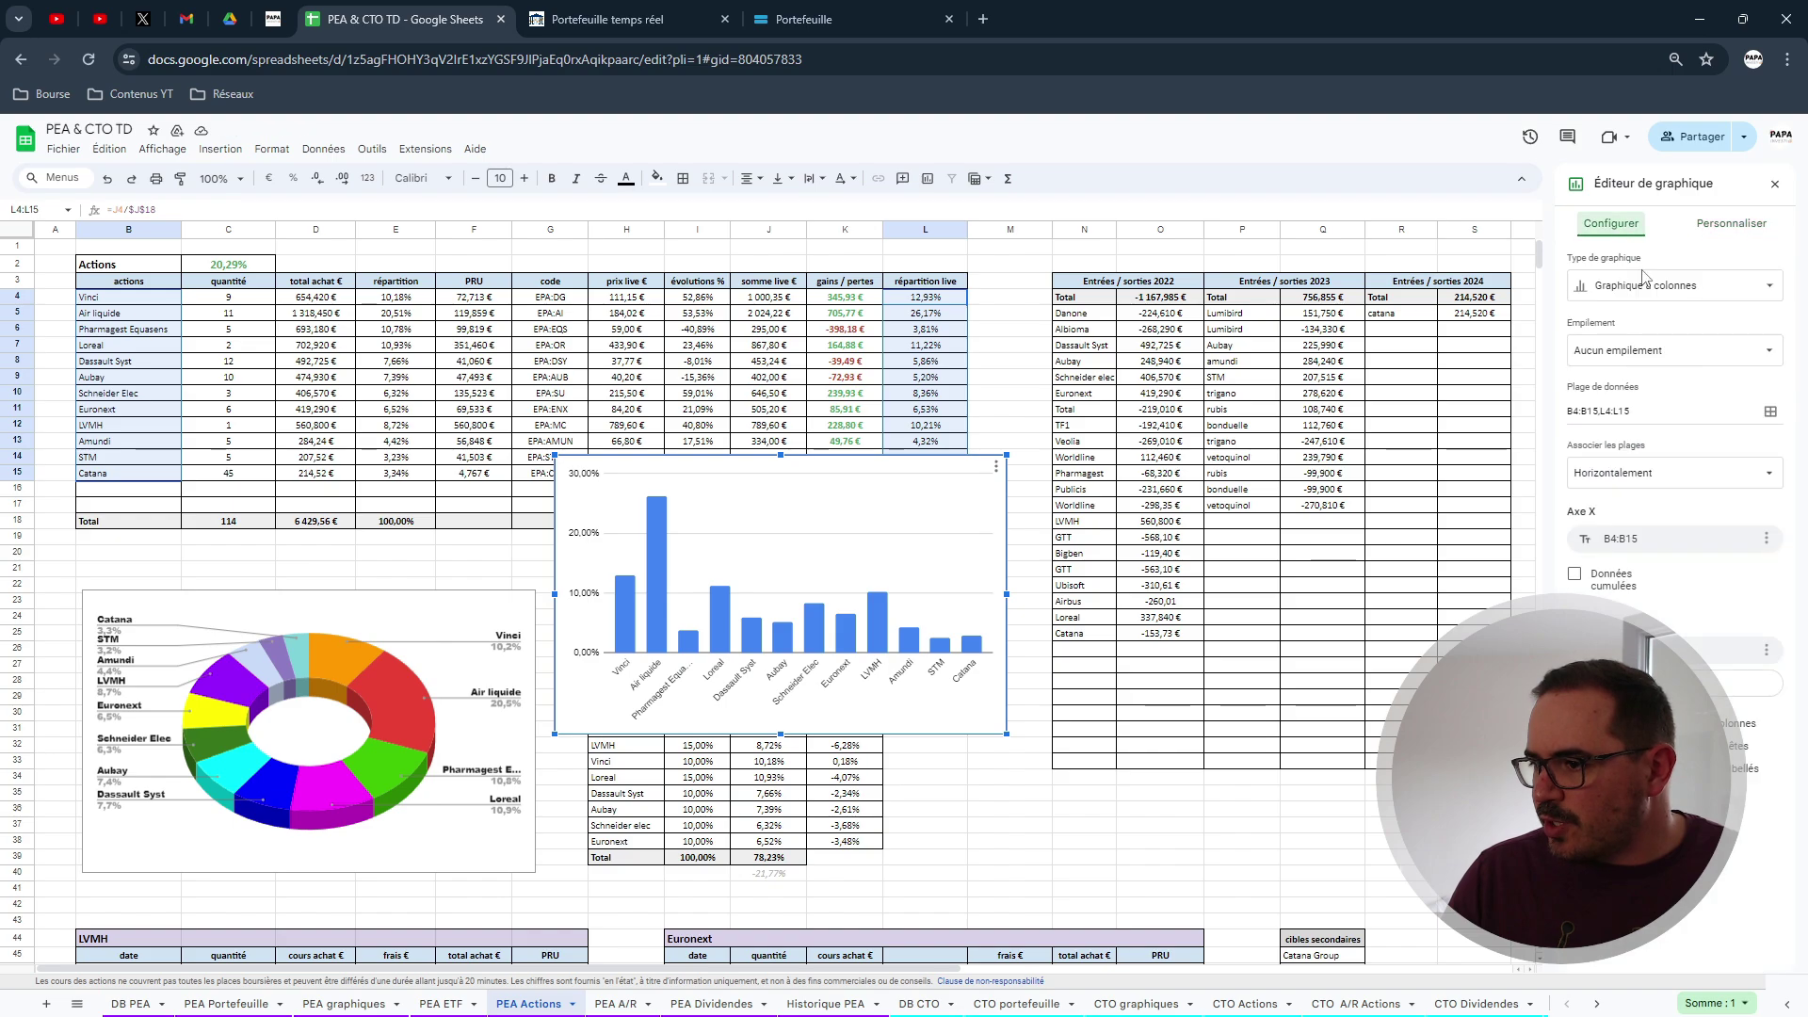
left_click(1636, 287)
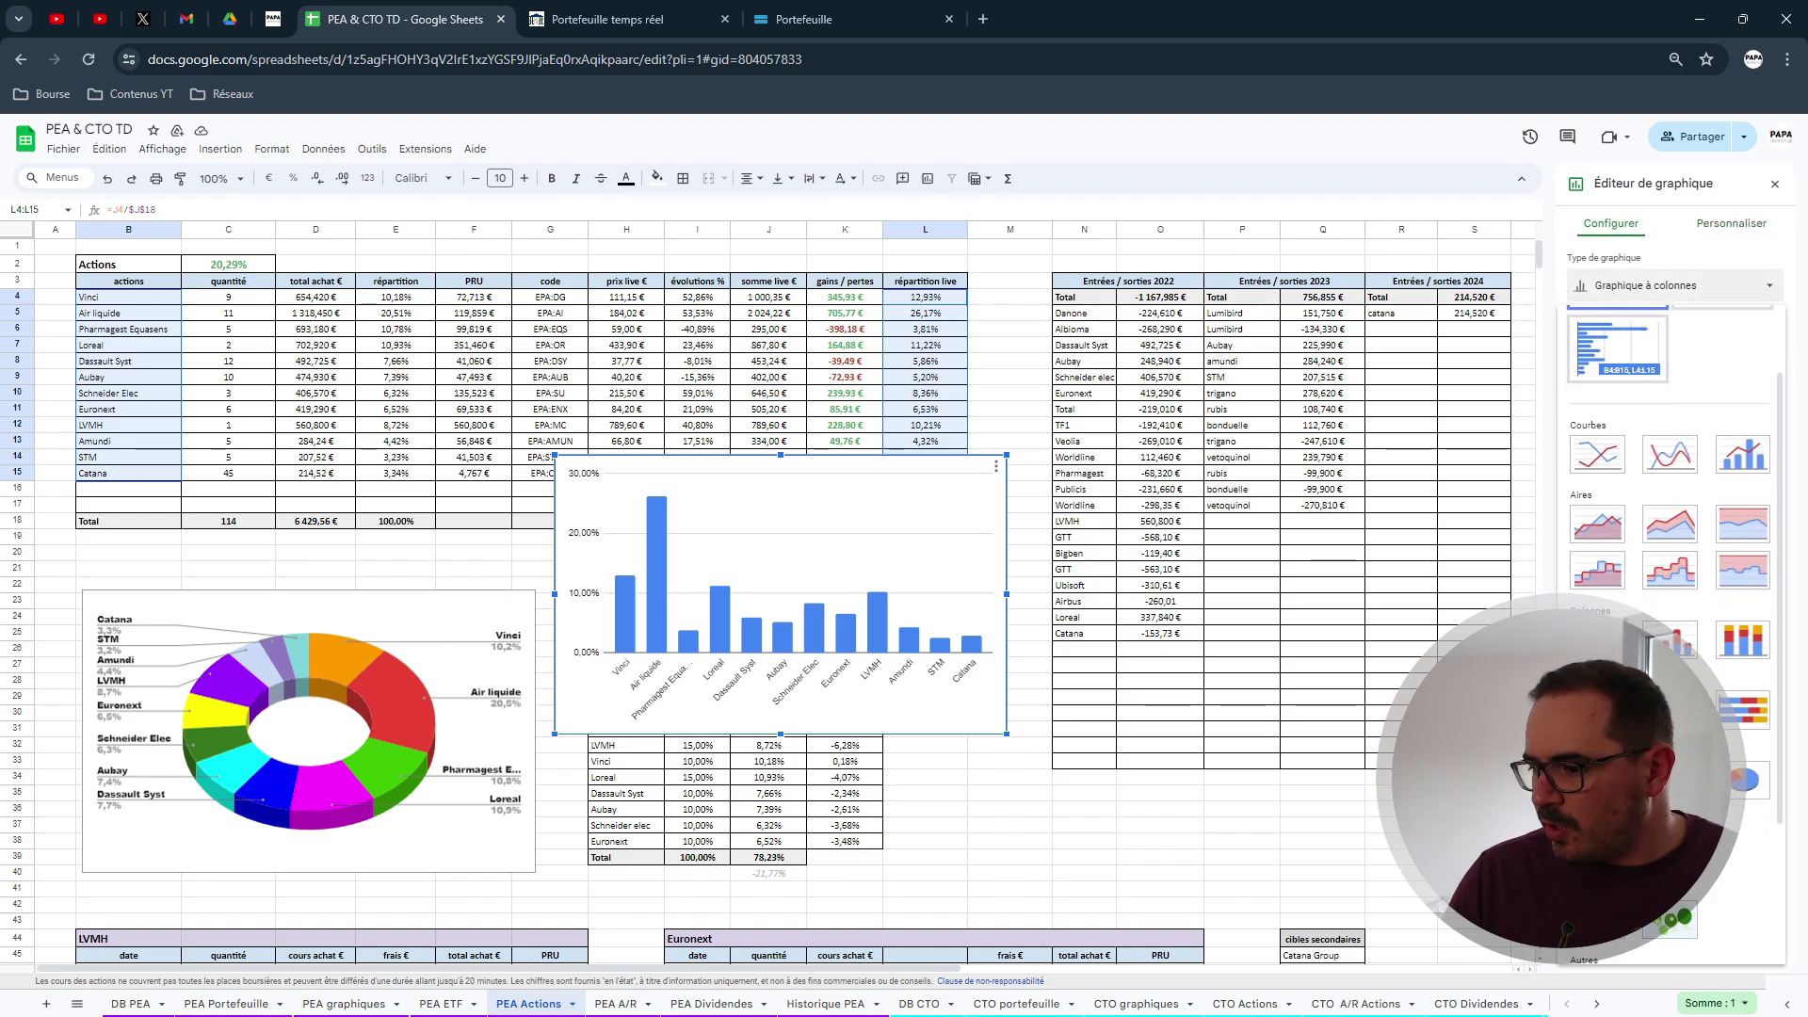
left_click(1669, 782)
Set the ring chart's font to Wide and turn on its 3D style.
left_click(1716, 230)
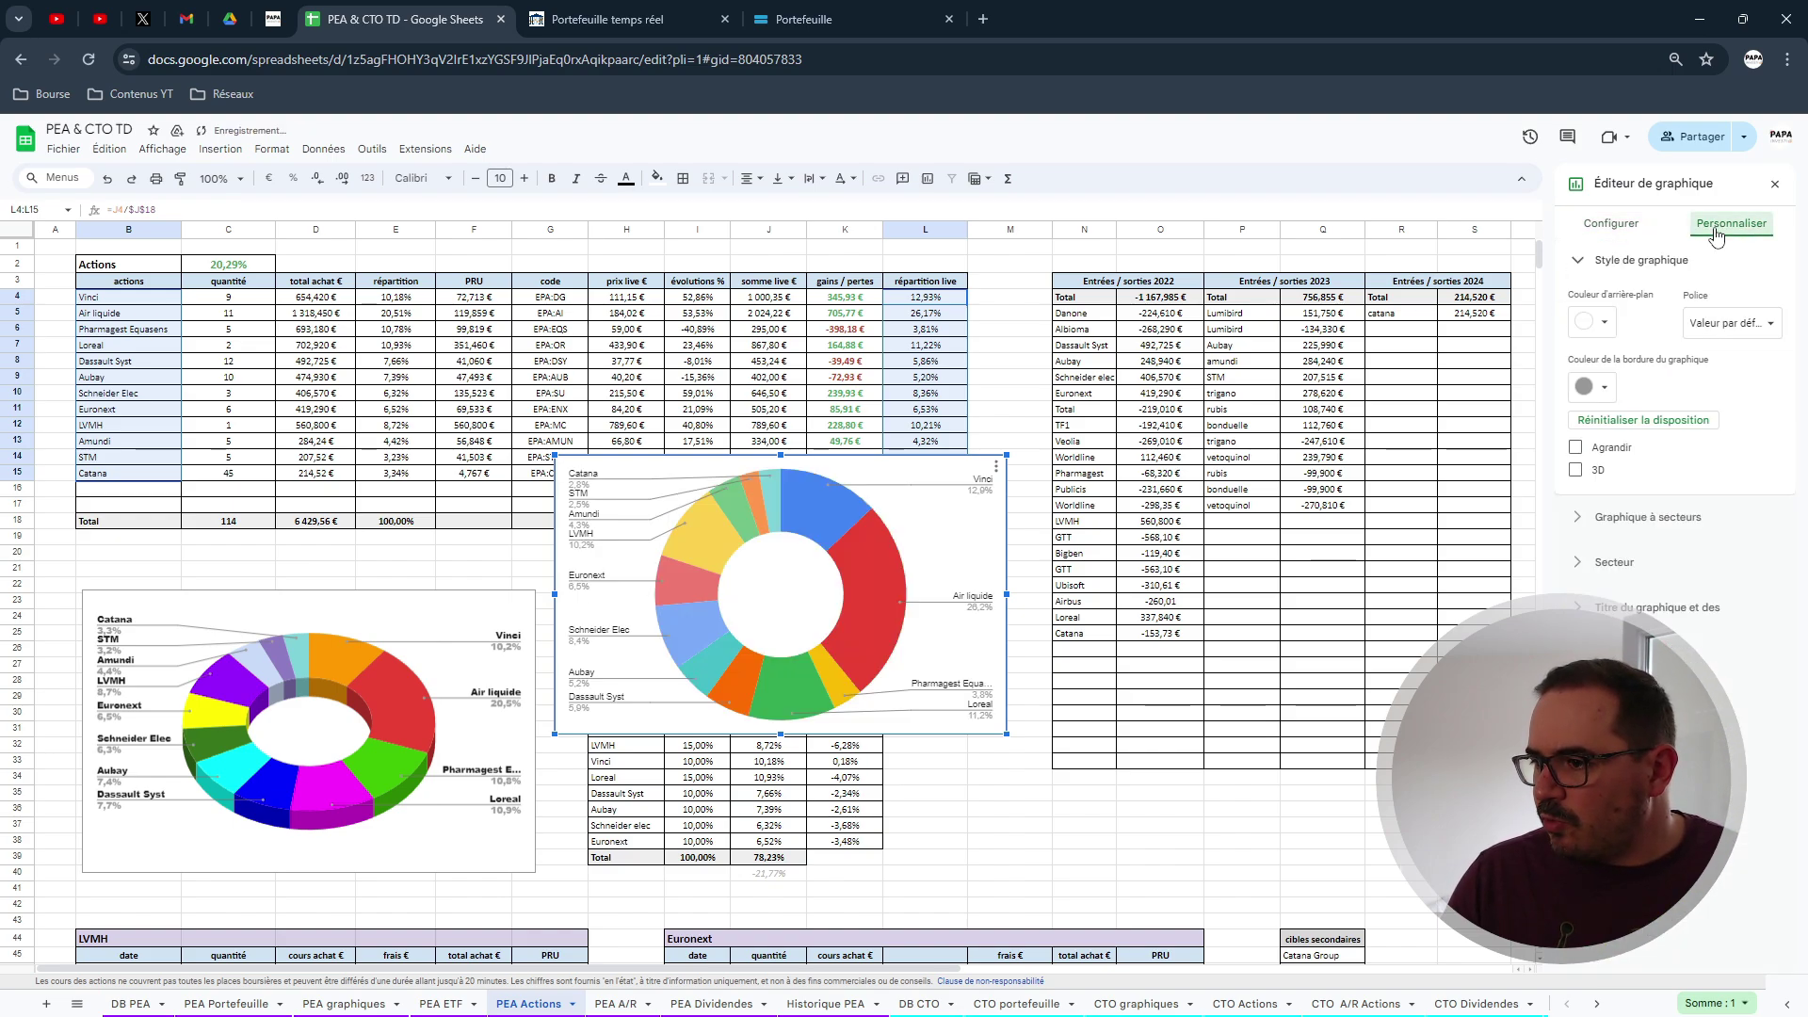
left_click(1732, 323)
left_click(1731, 420)
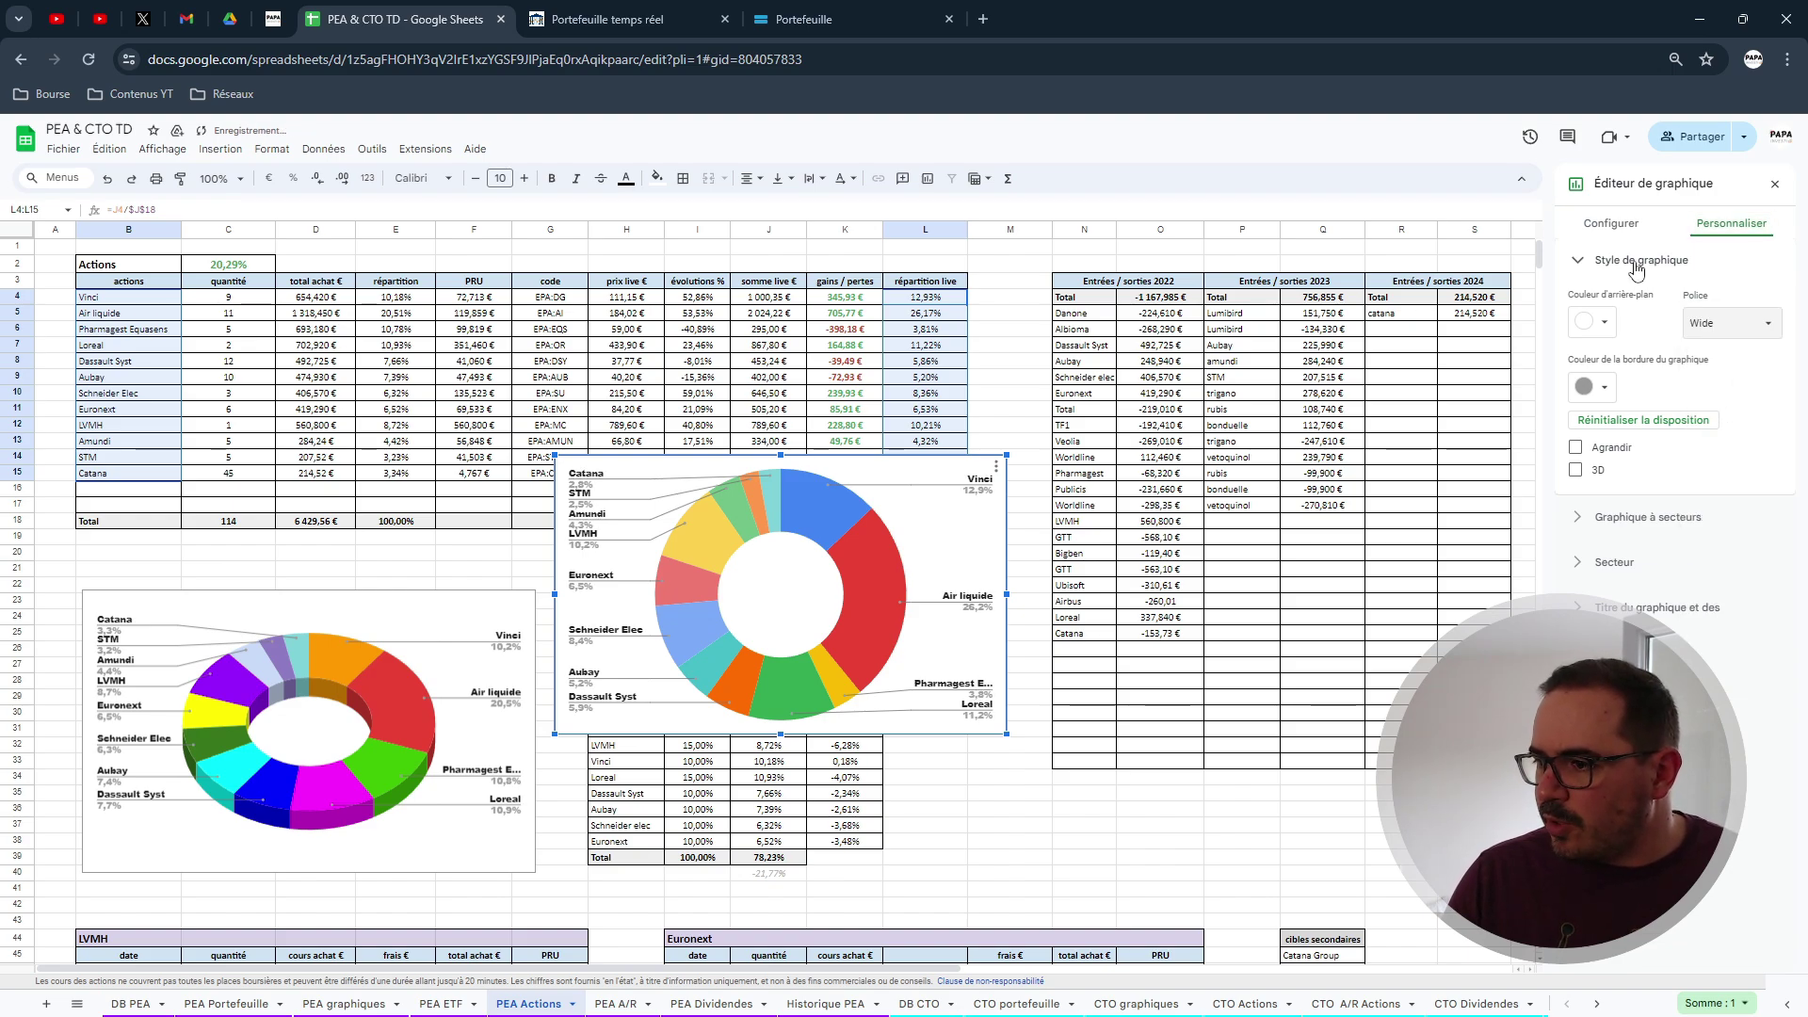
left_click(1586, 473)
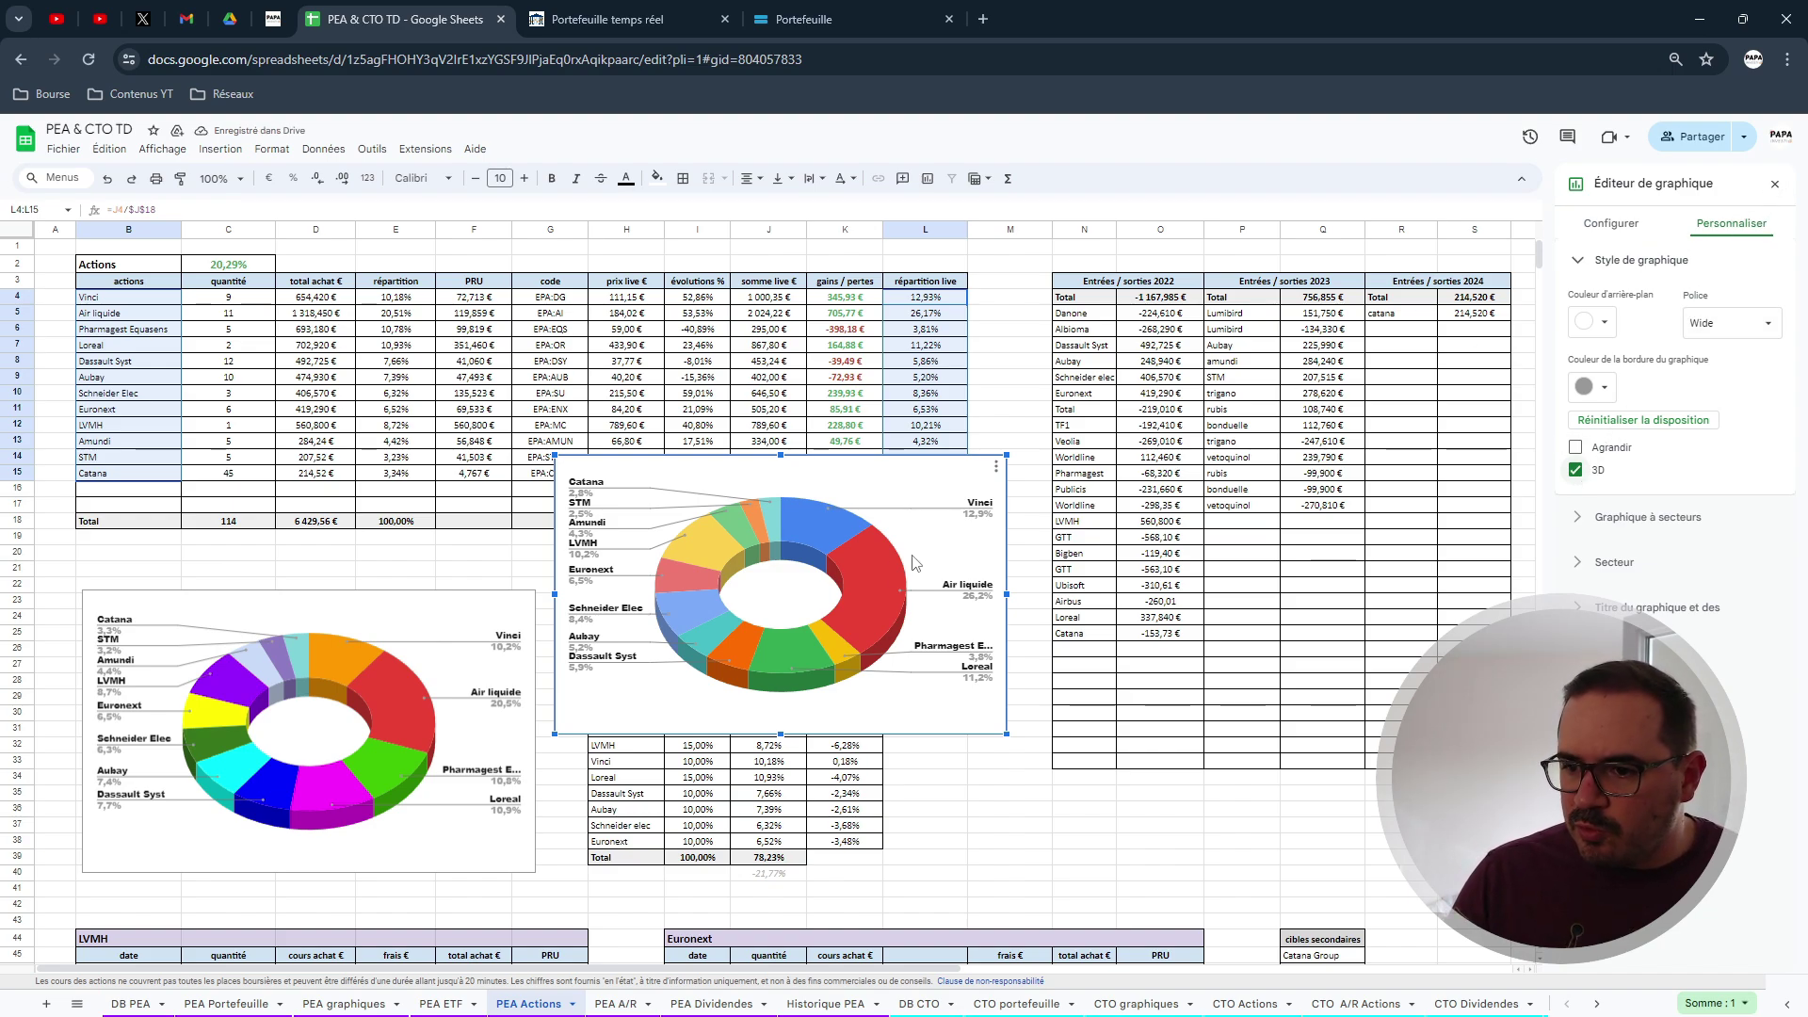
Check the sector colour settings of Vinci, Pharmagest Equasens and Air liquide in the new ring chart.
left_click(867, 568)
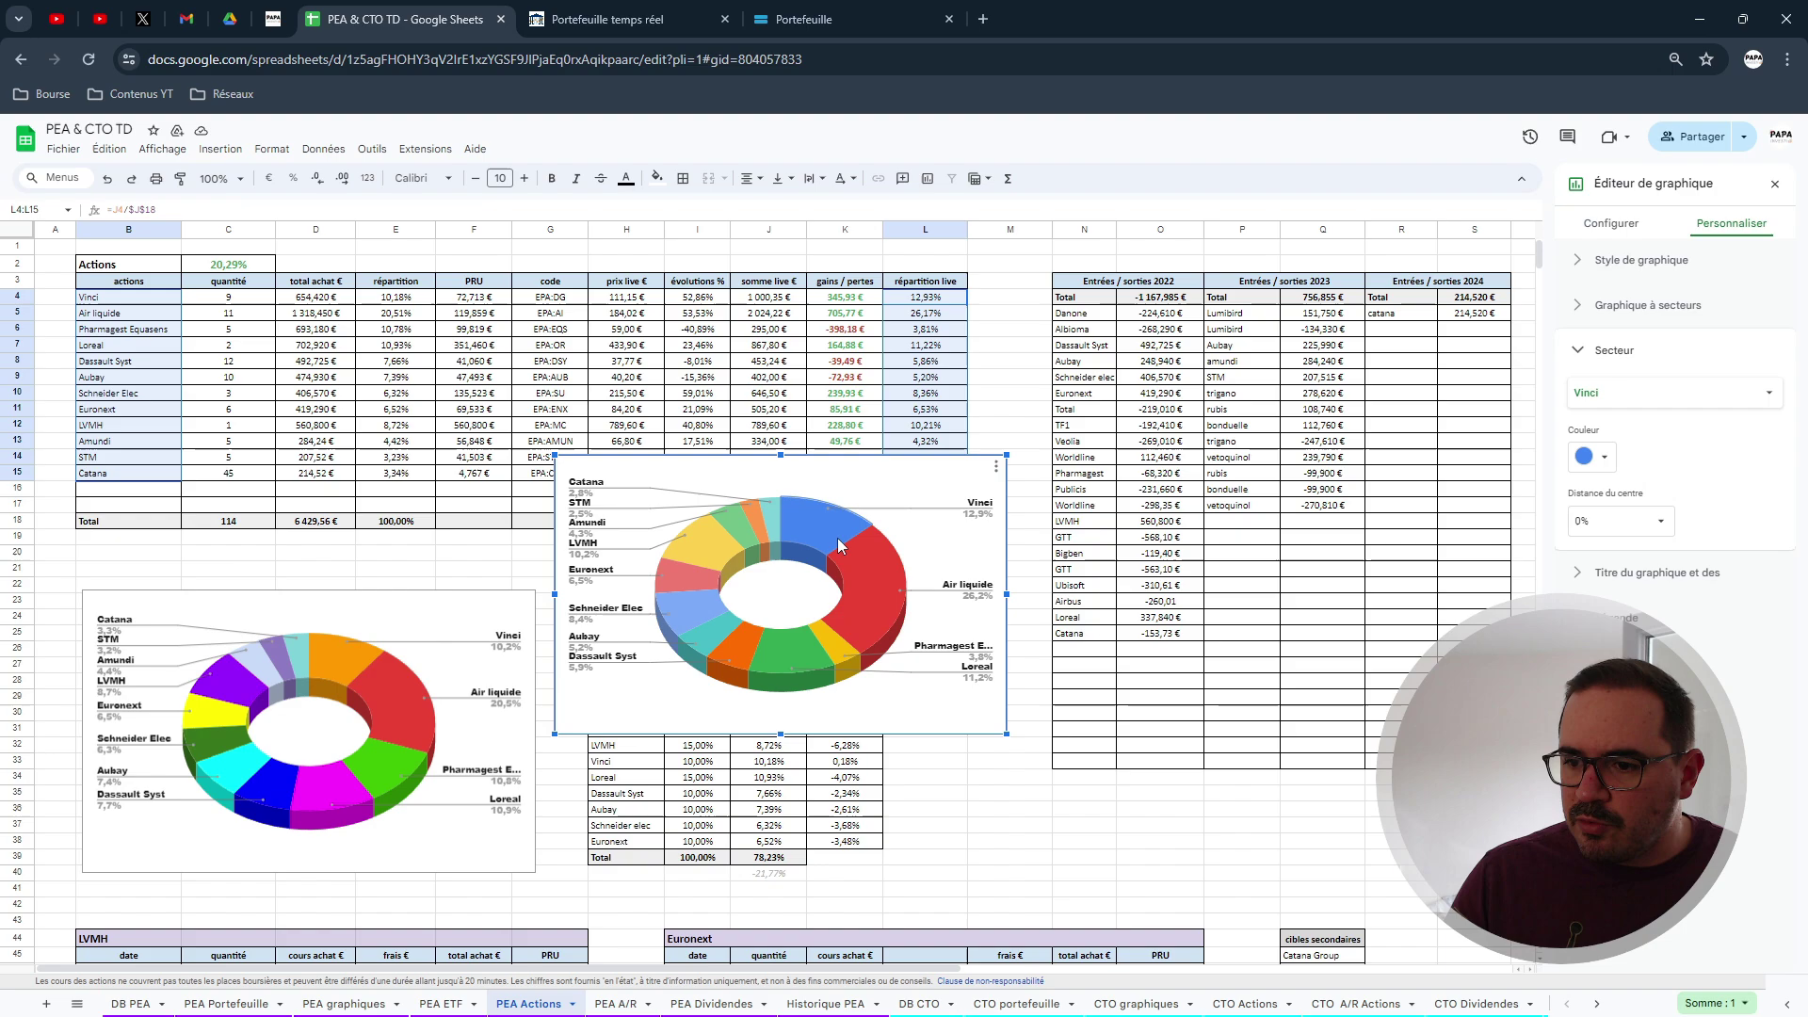
left_click(867, 582)
left_click(877, 601)
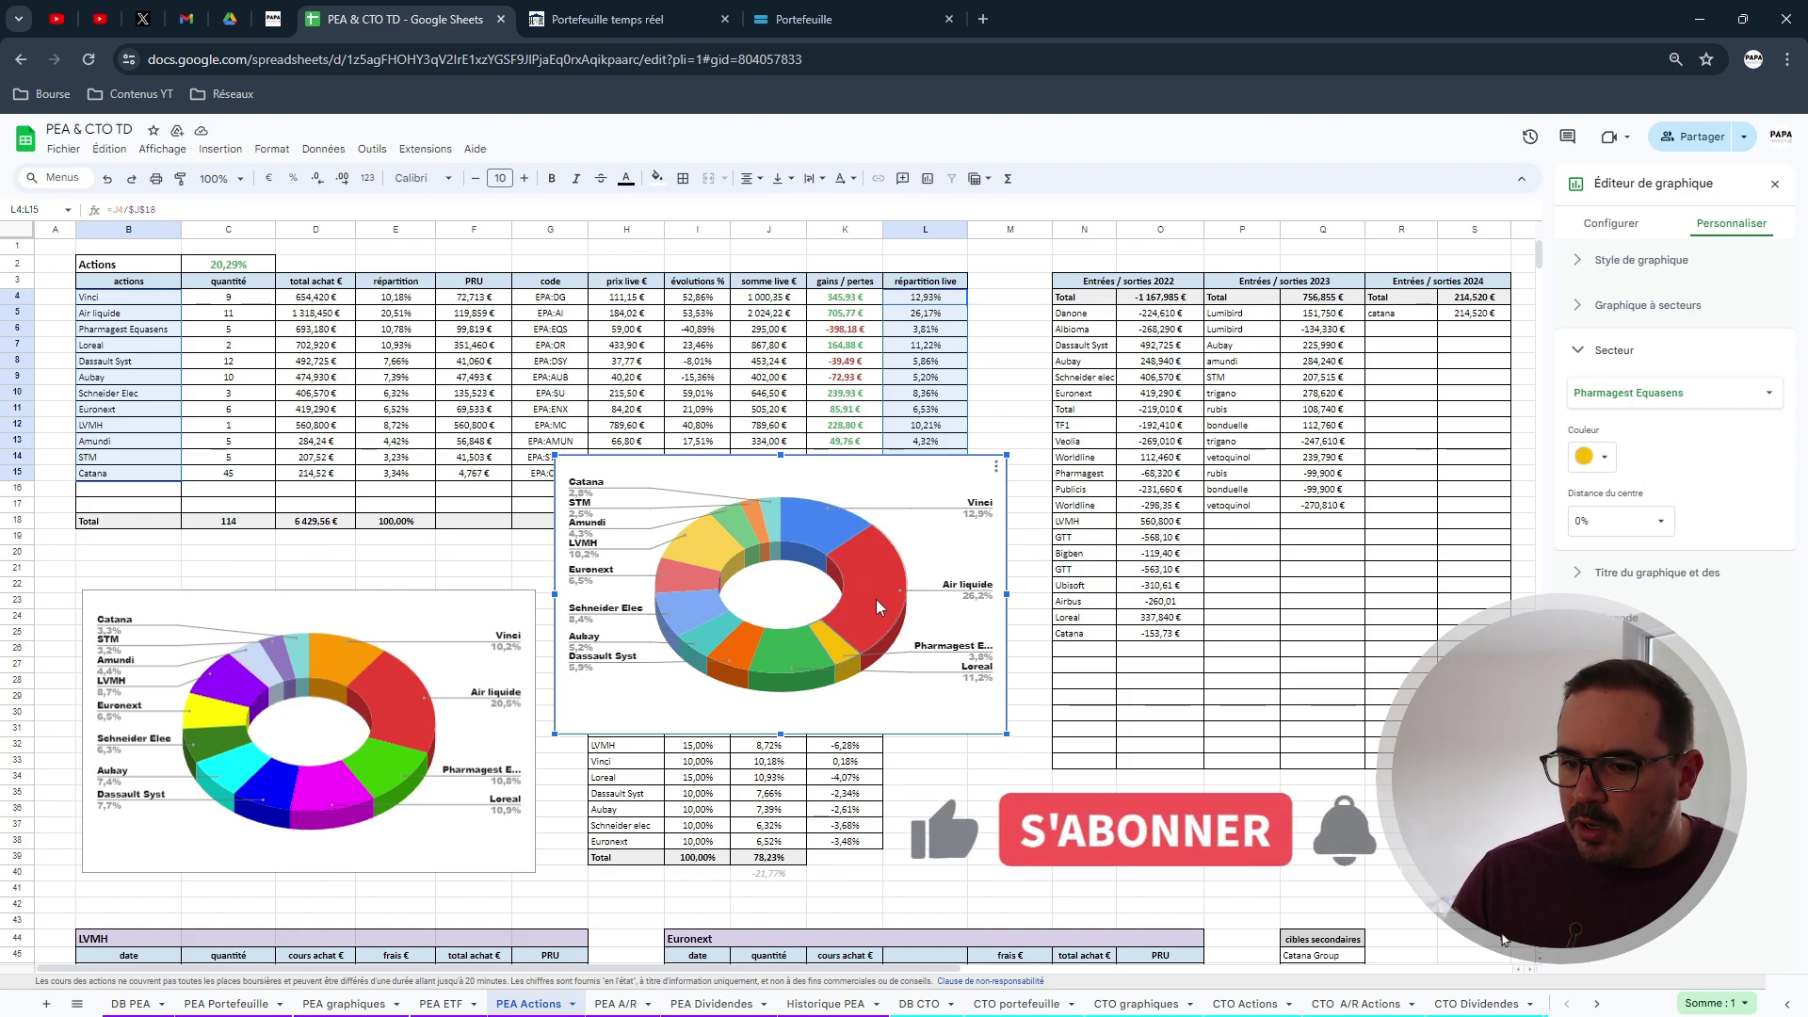
left_click(876, 599)
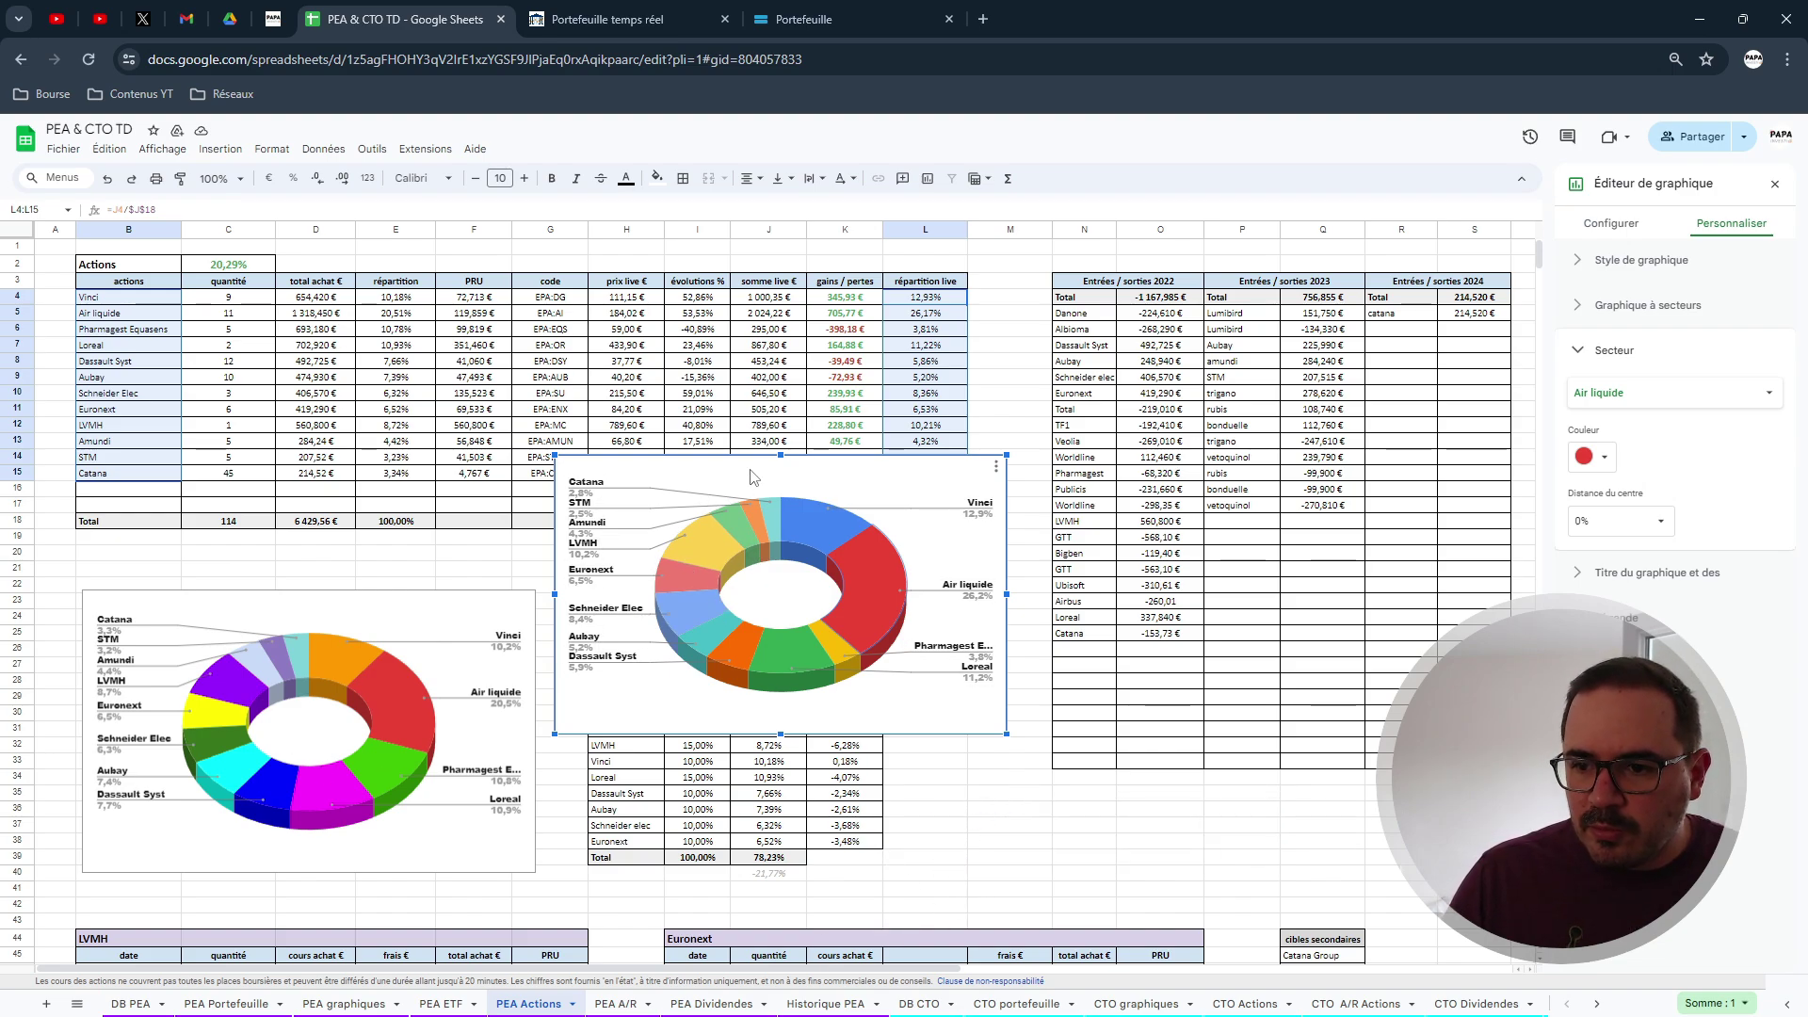
Move the live allocation ring chart directly beside the existing allocation chart, aligned with it, and close the chart editor.
left_click_drag(751, 476, 729, 608)
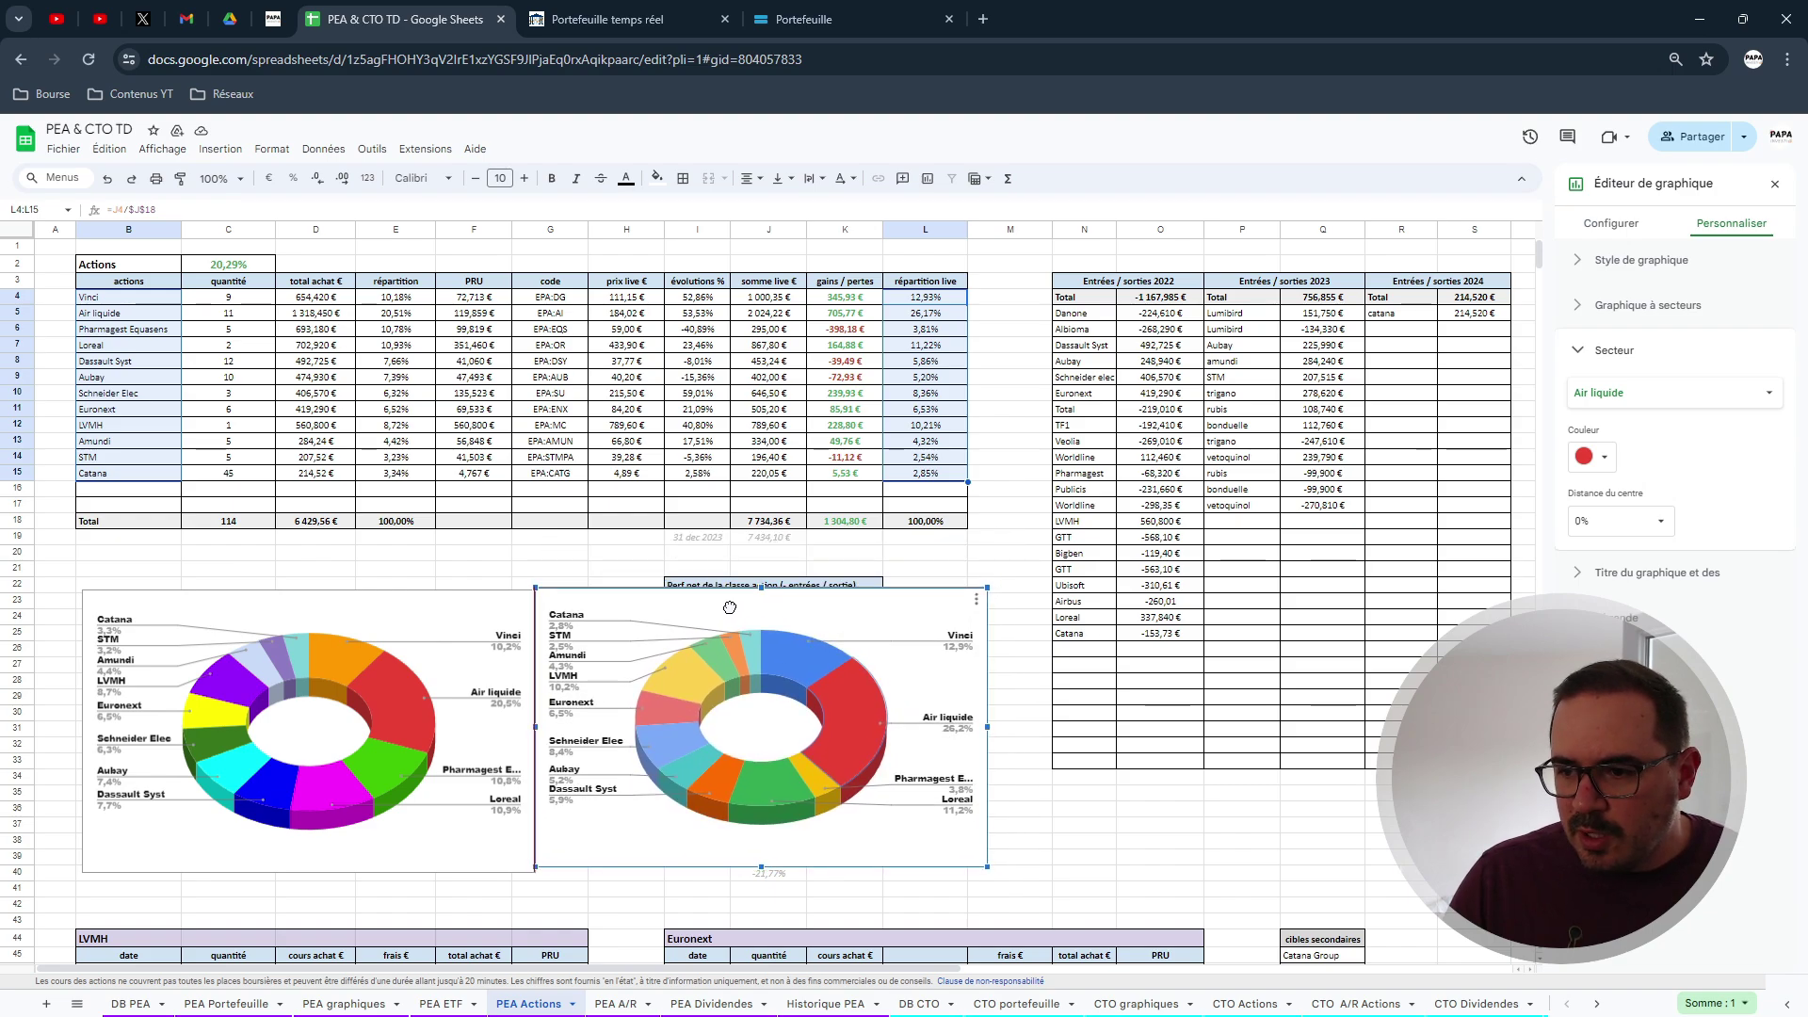
left_click(1775, 184)
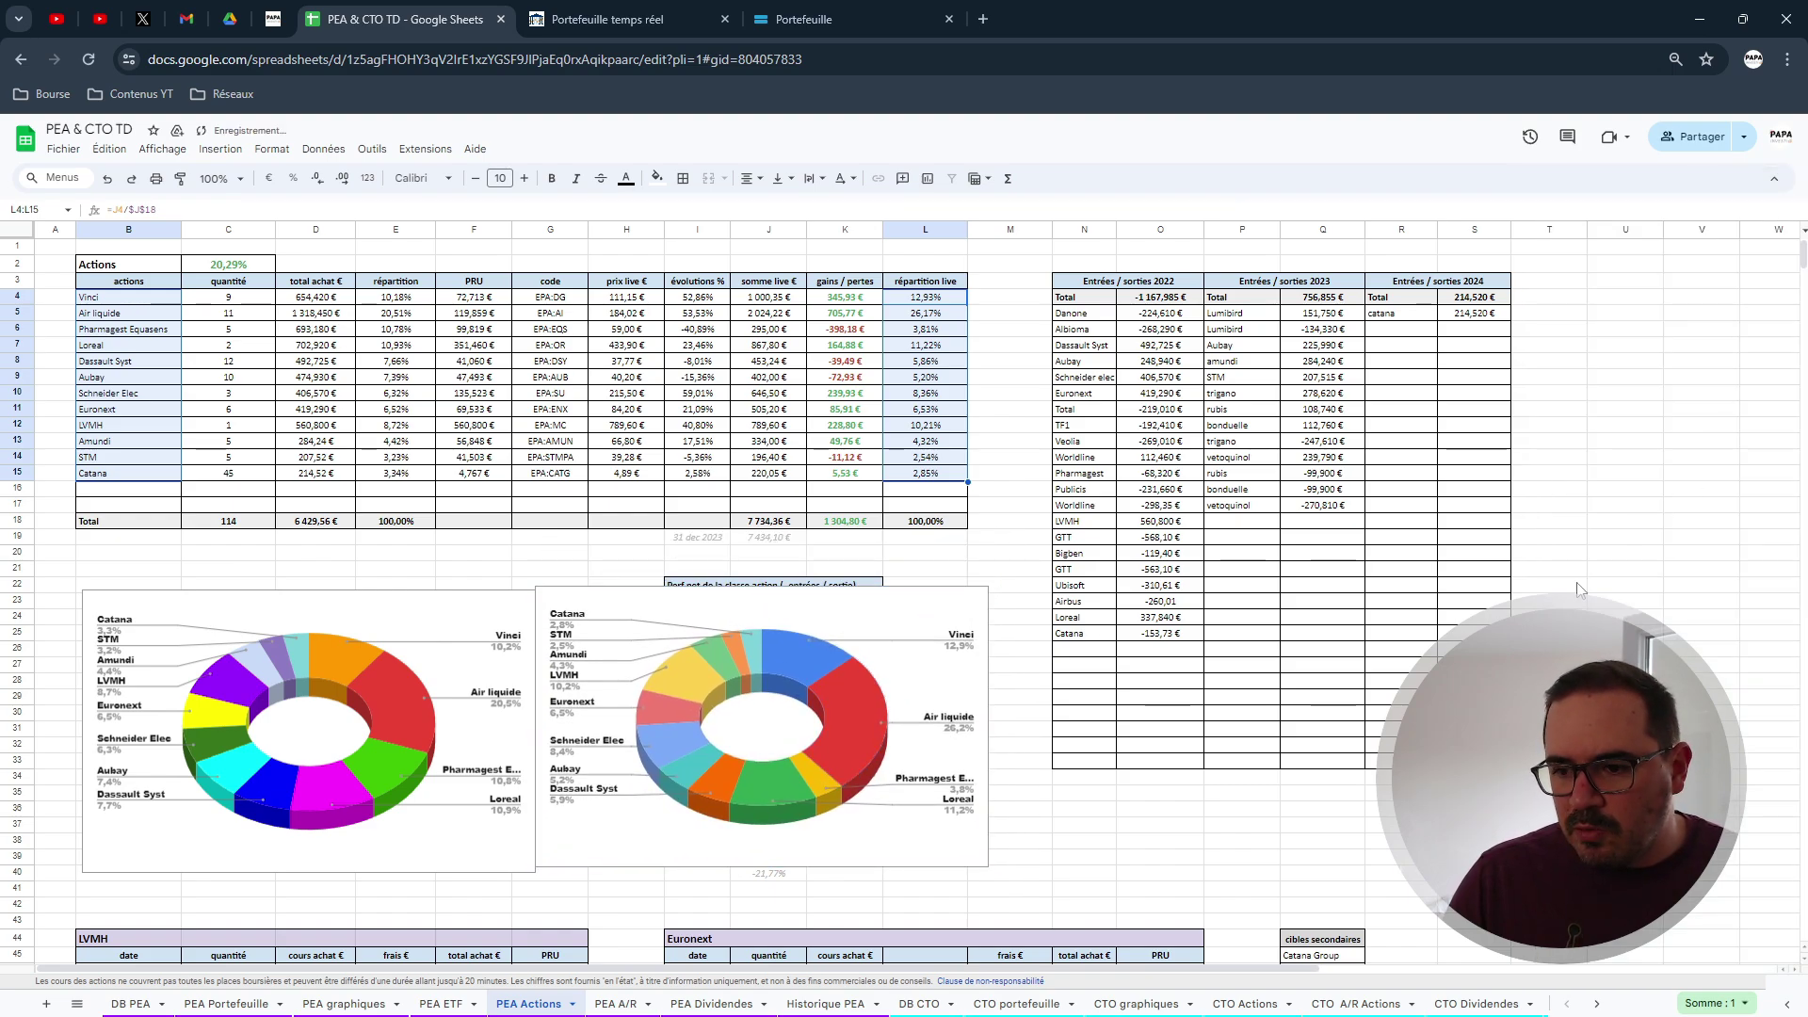
left_click(680, 612)
left_click_drag(678, 612, 682, 616)
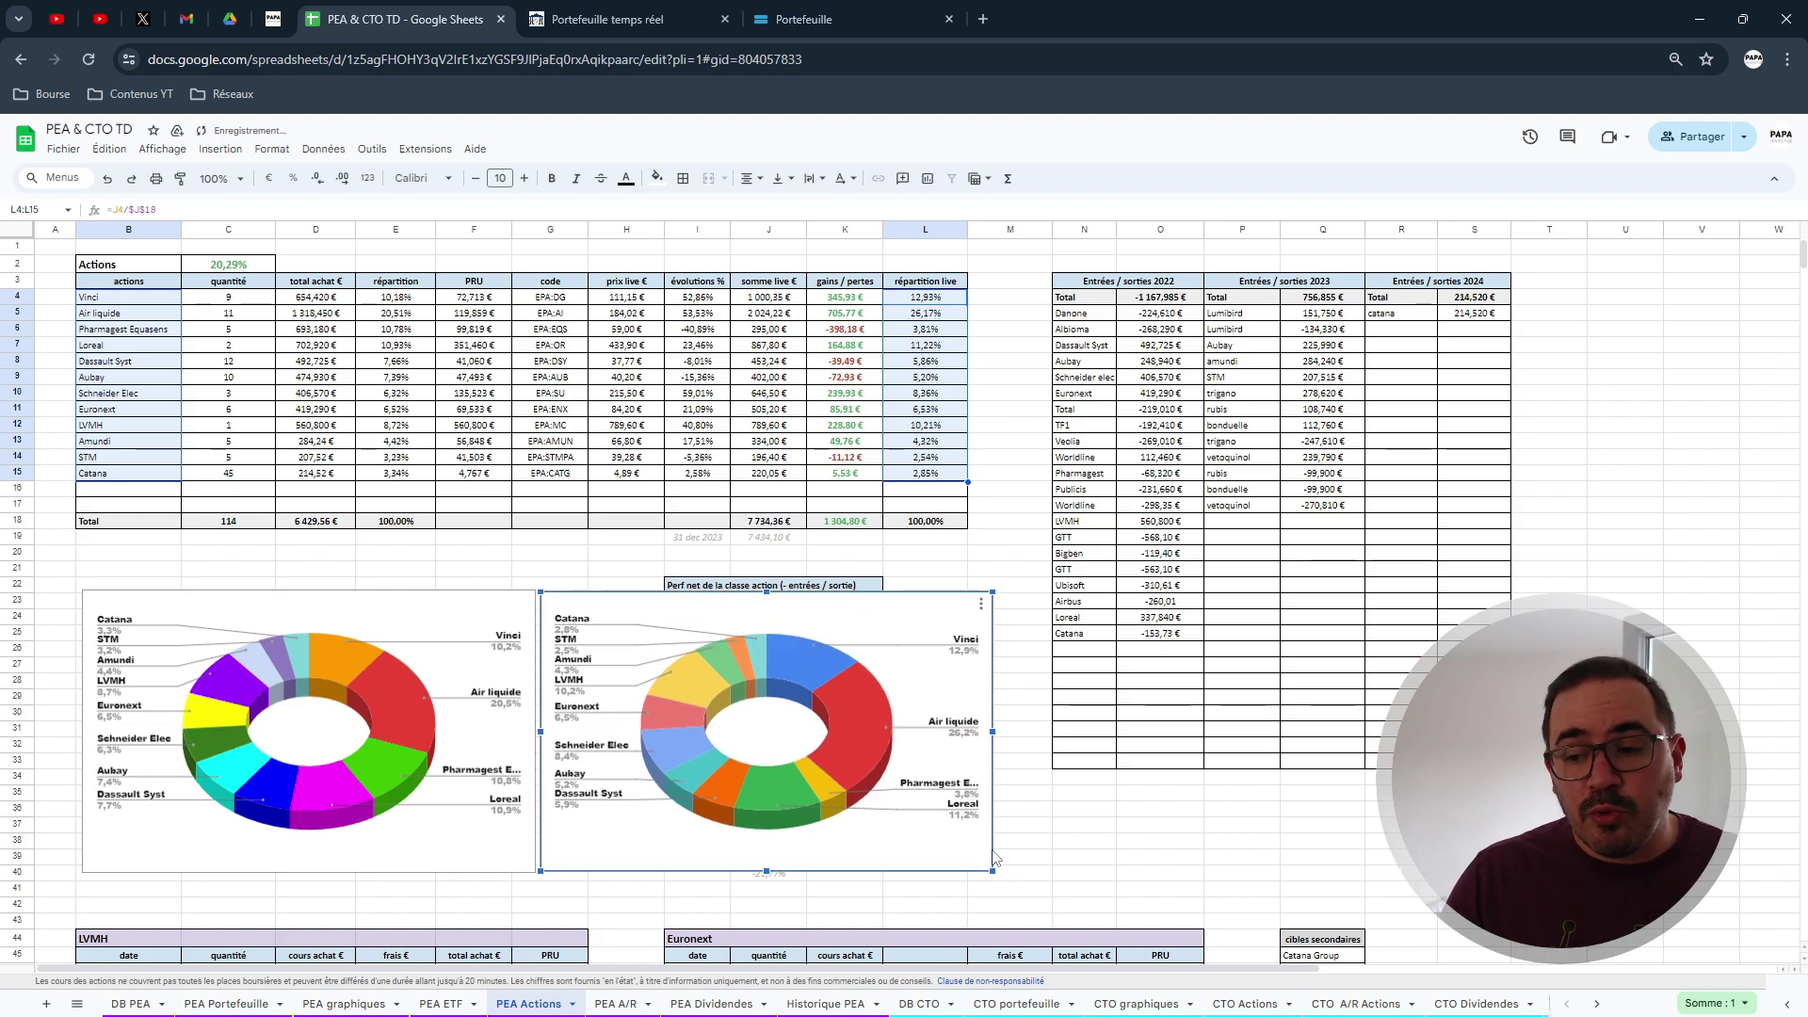
left_click(1108, 846)
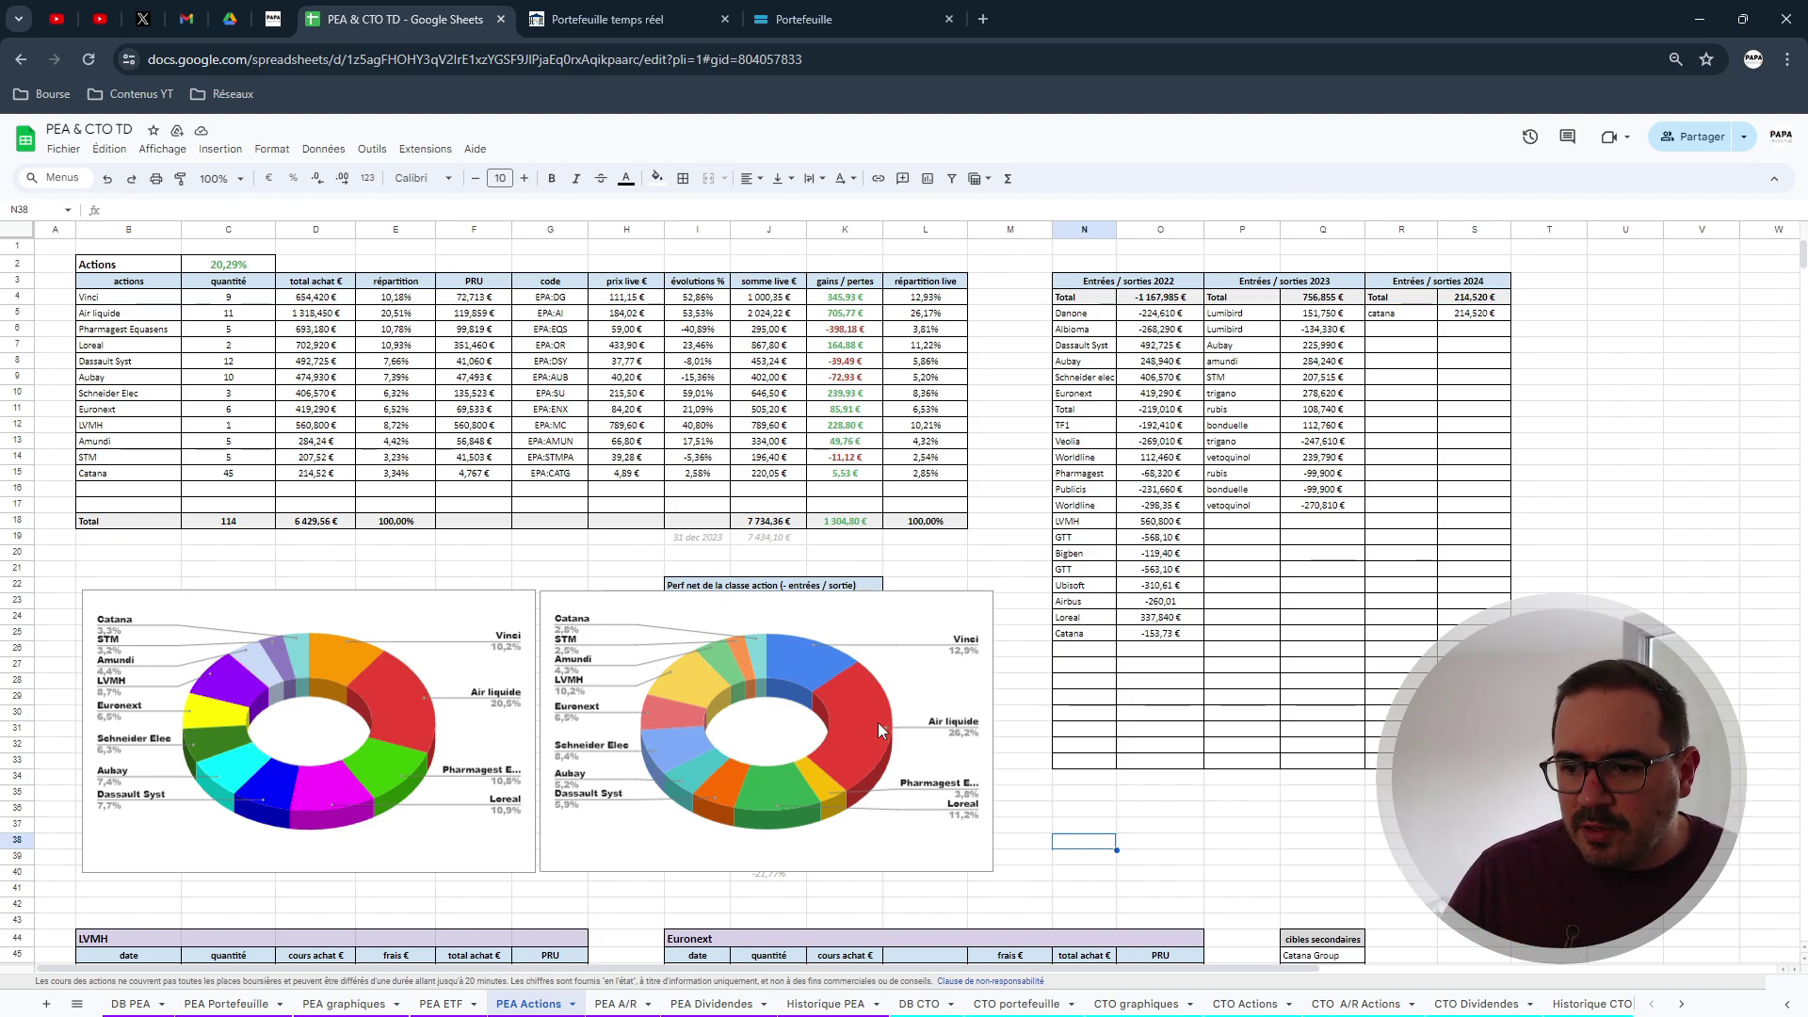
Compare the Air liquide slice in the purchase-based allocation chart with the one in the live allocation chart.
left_click(399, 697)
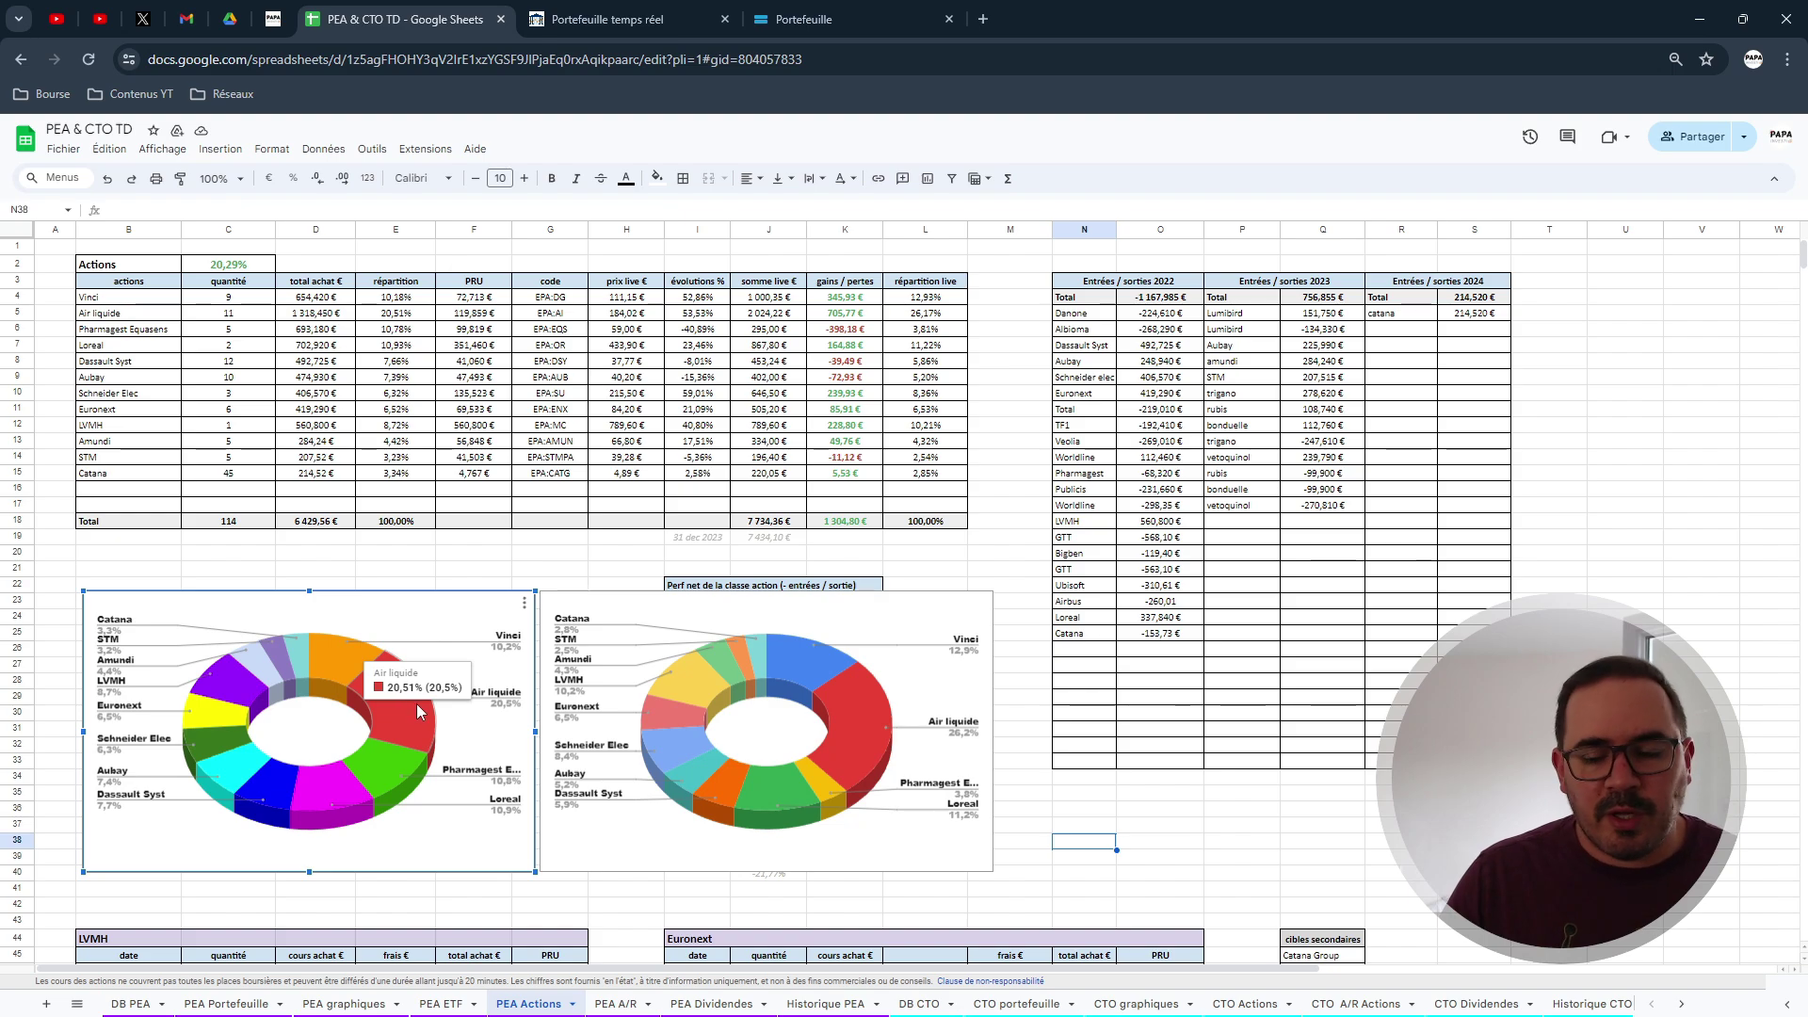
double_click(845, 735)
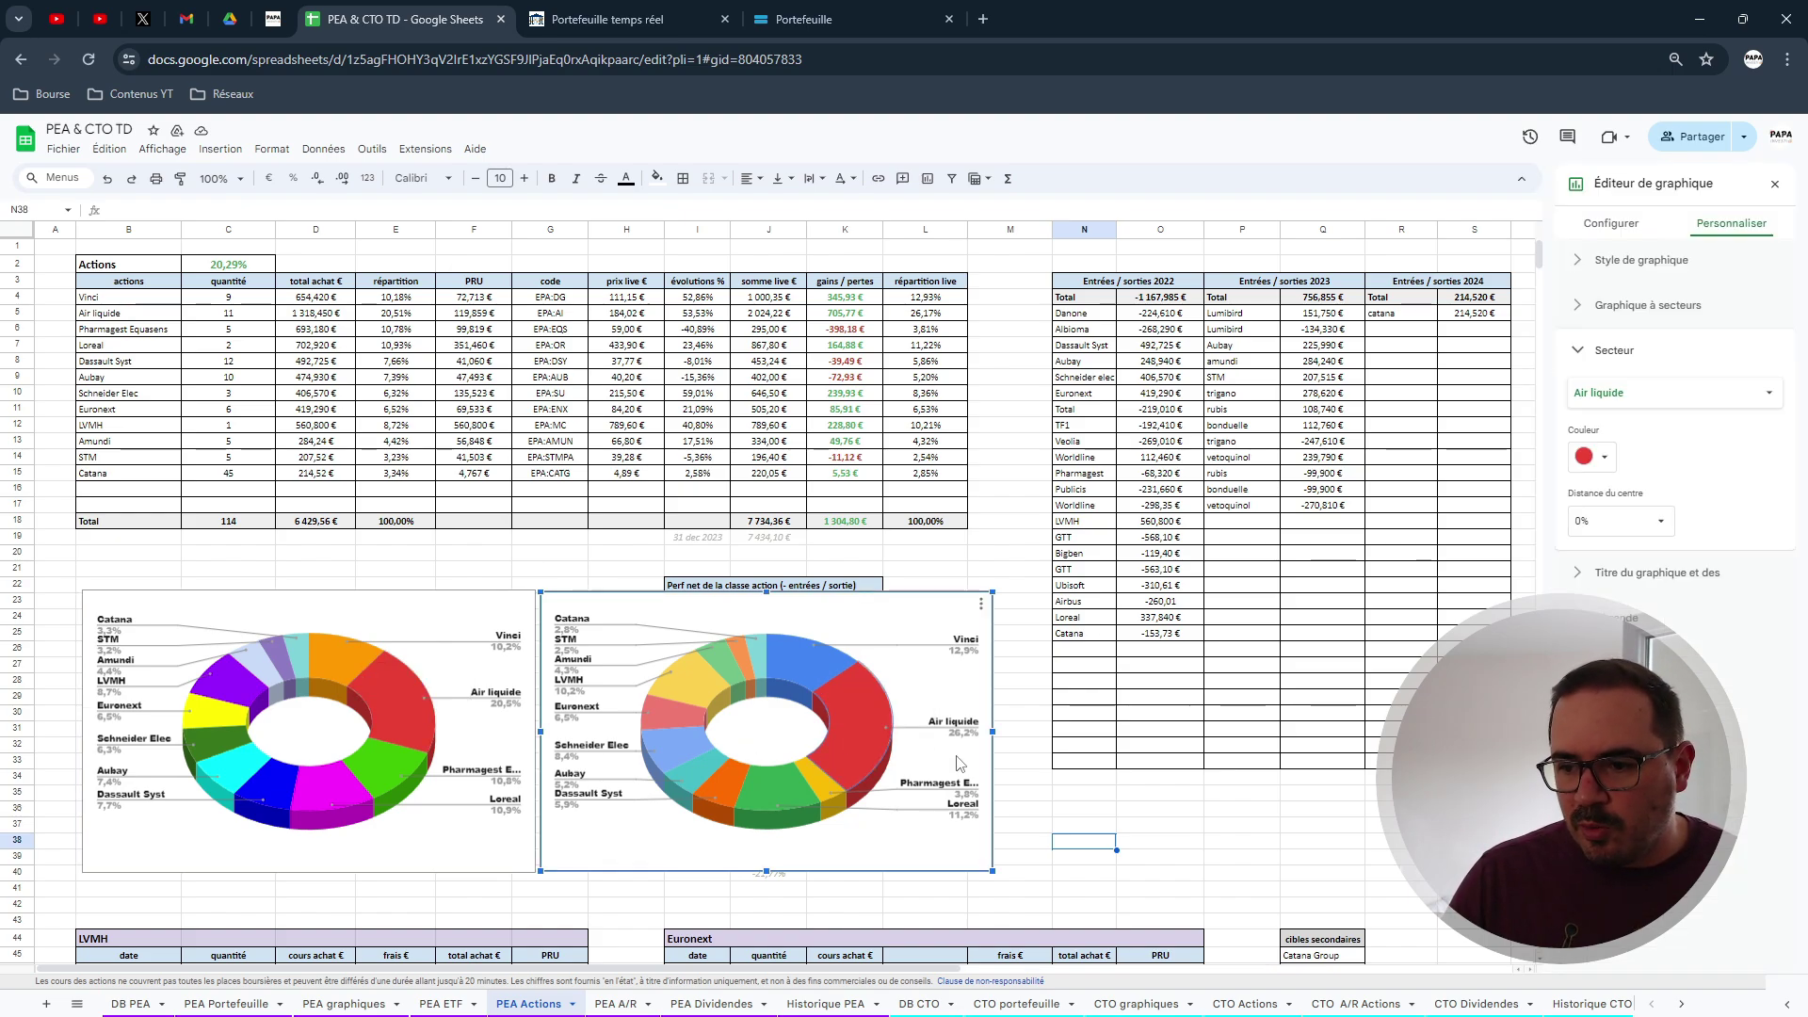
left_click(1775, 184)
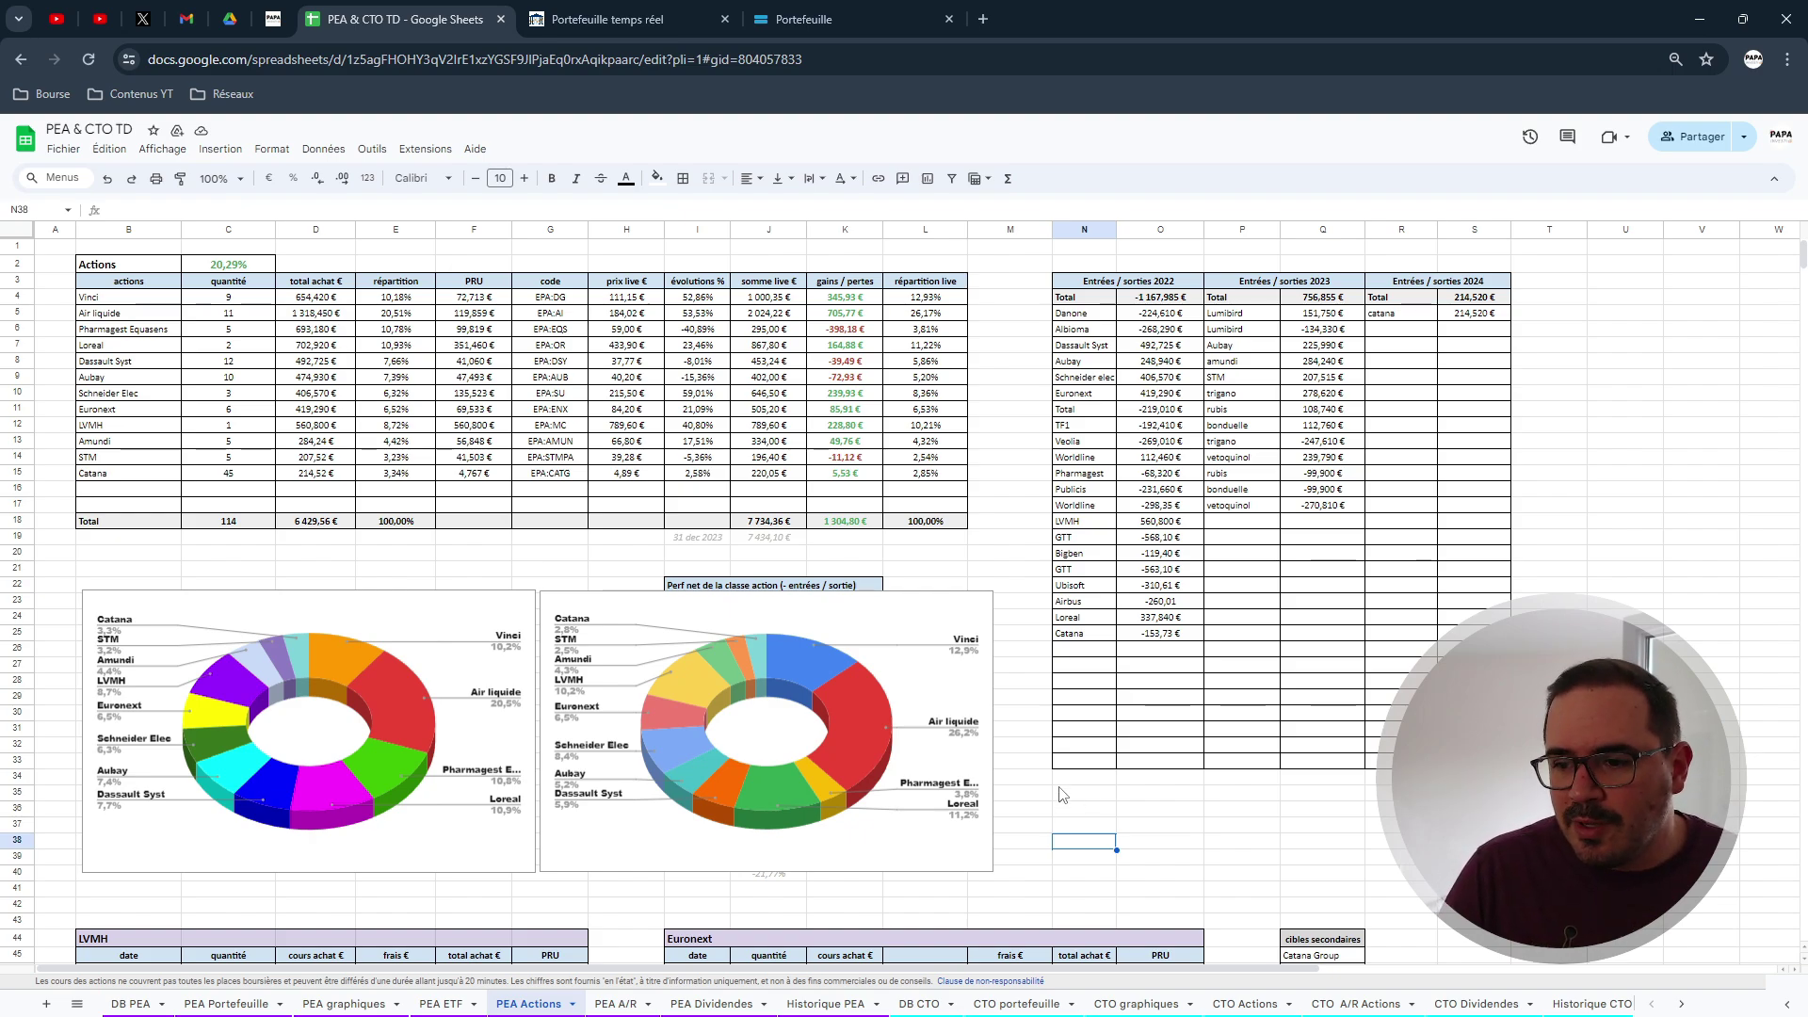
left_click(413, 725)
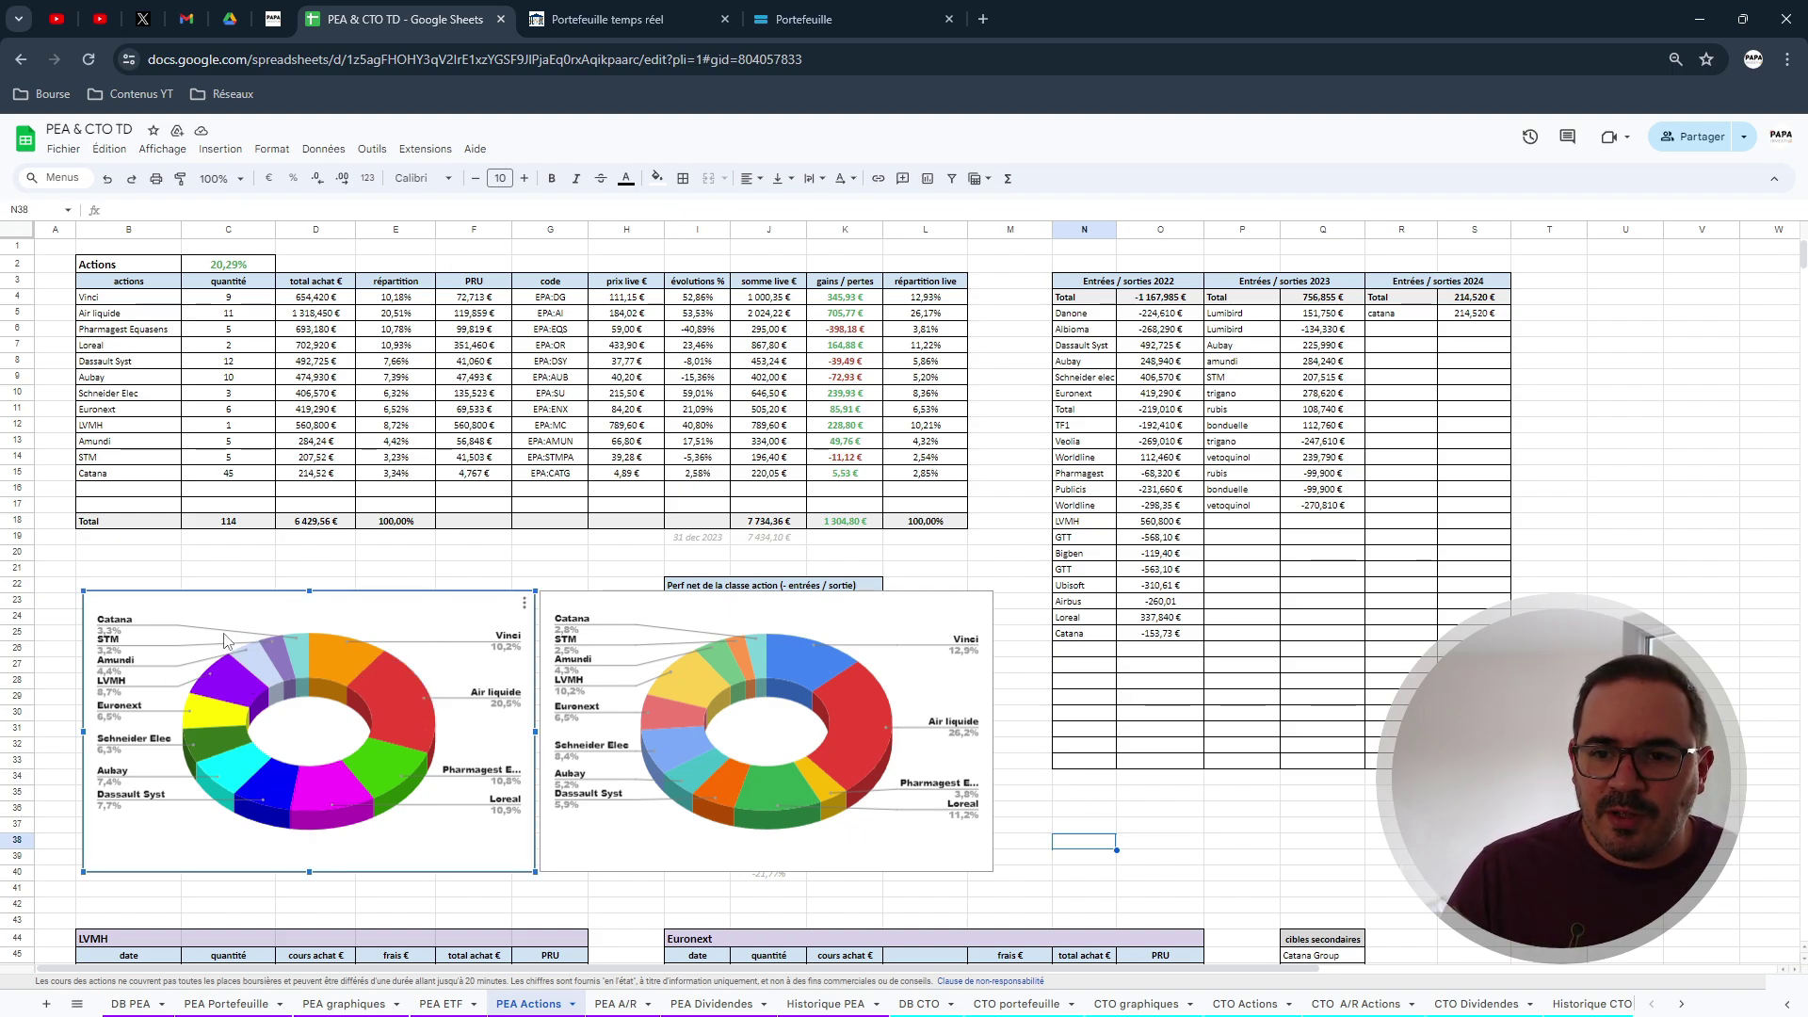
left_click(855, 744)
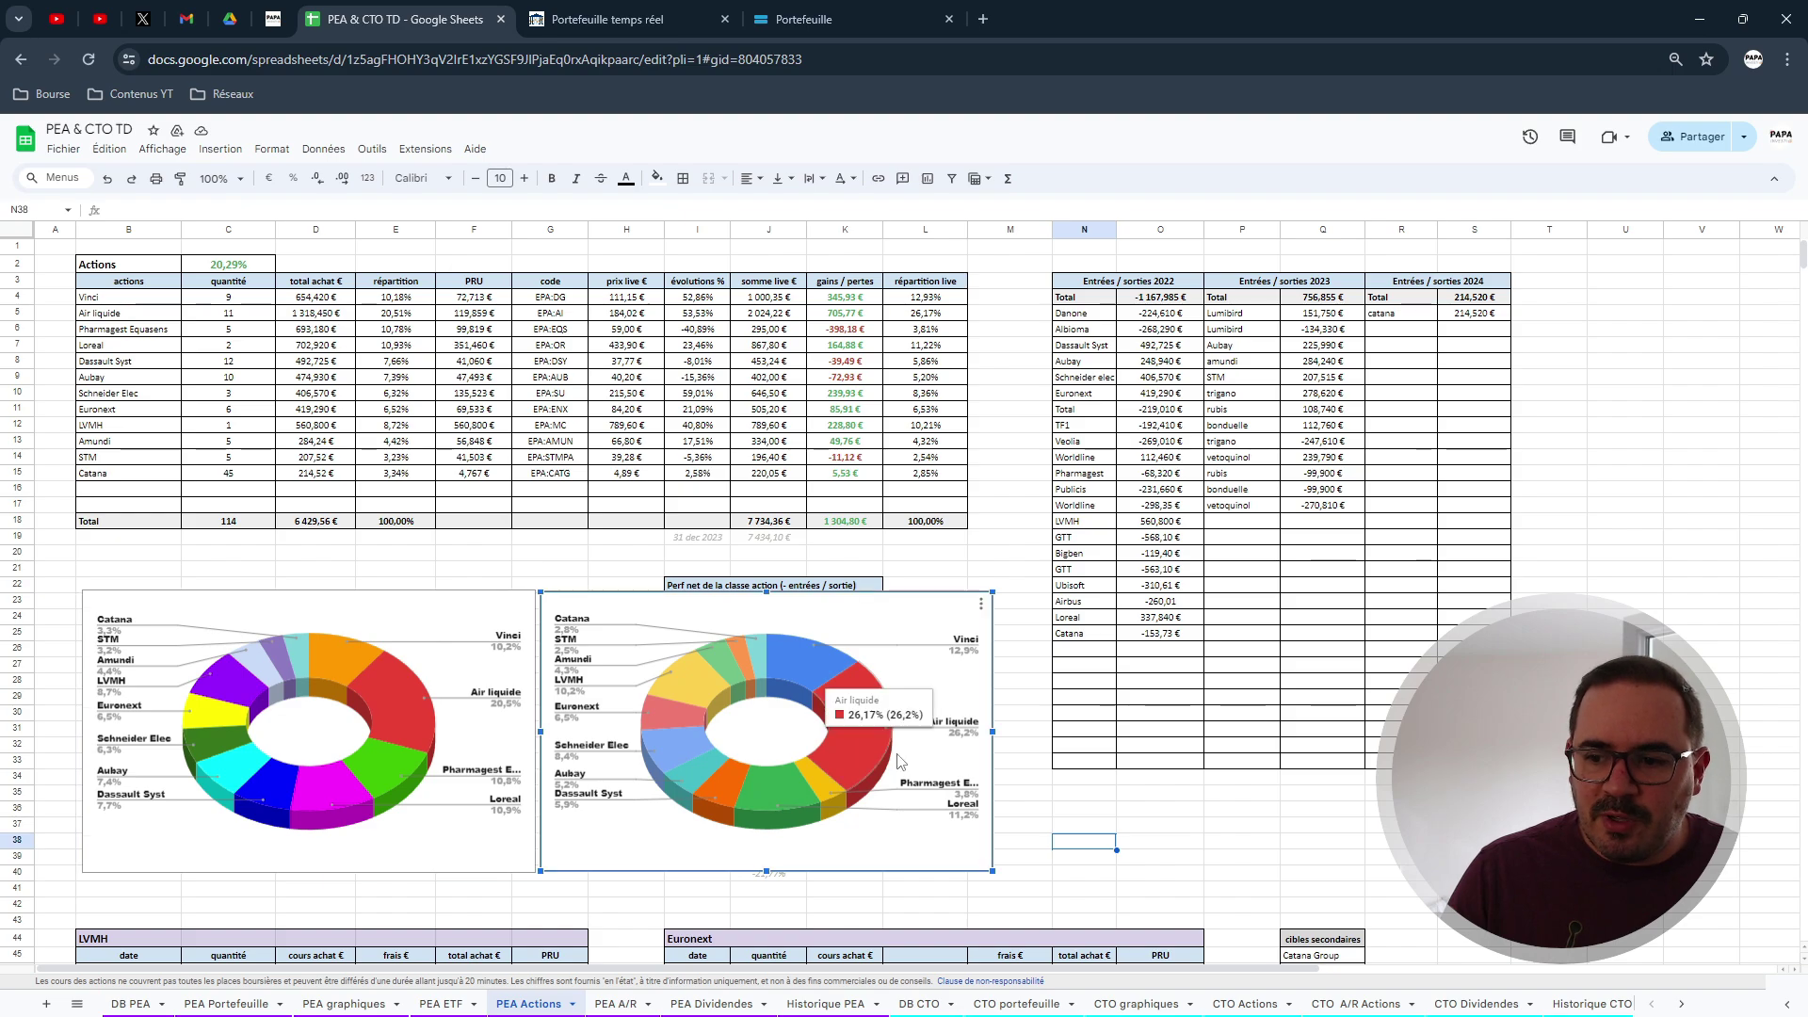
left_click(1181, 816)
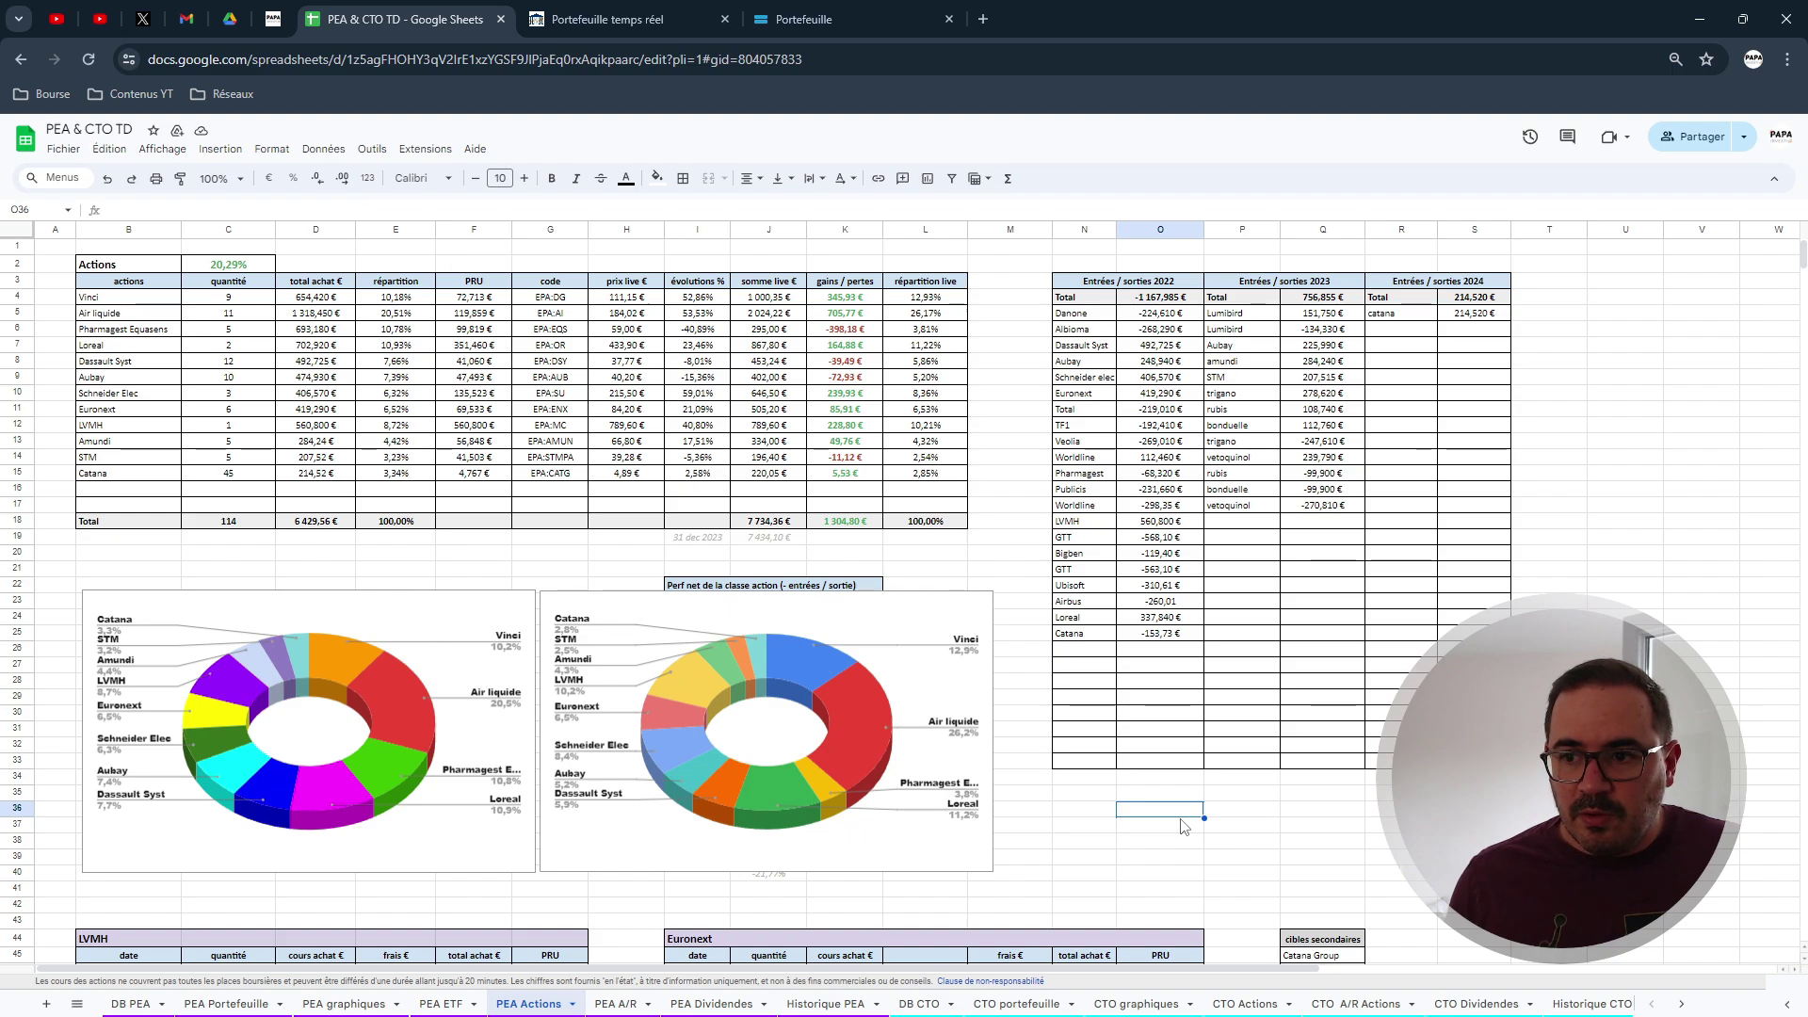
left_click(984, 295)
left_click(928, 299)
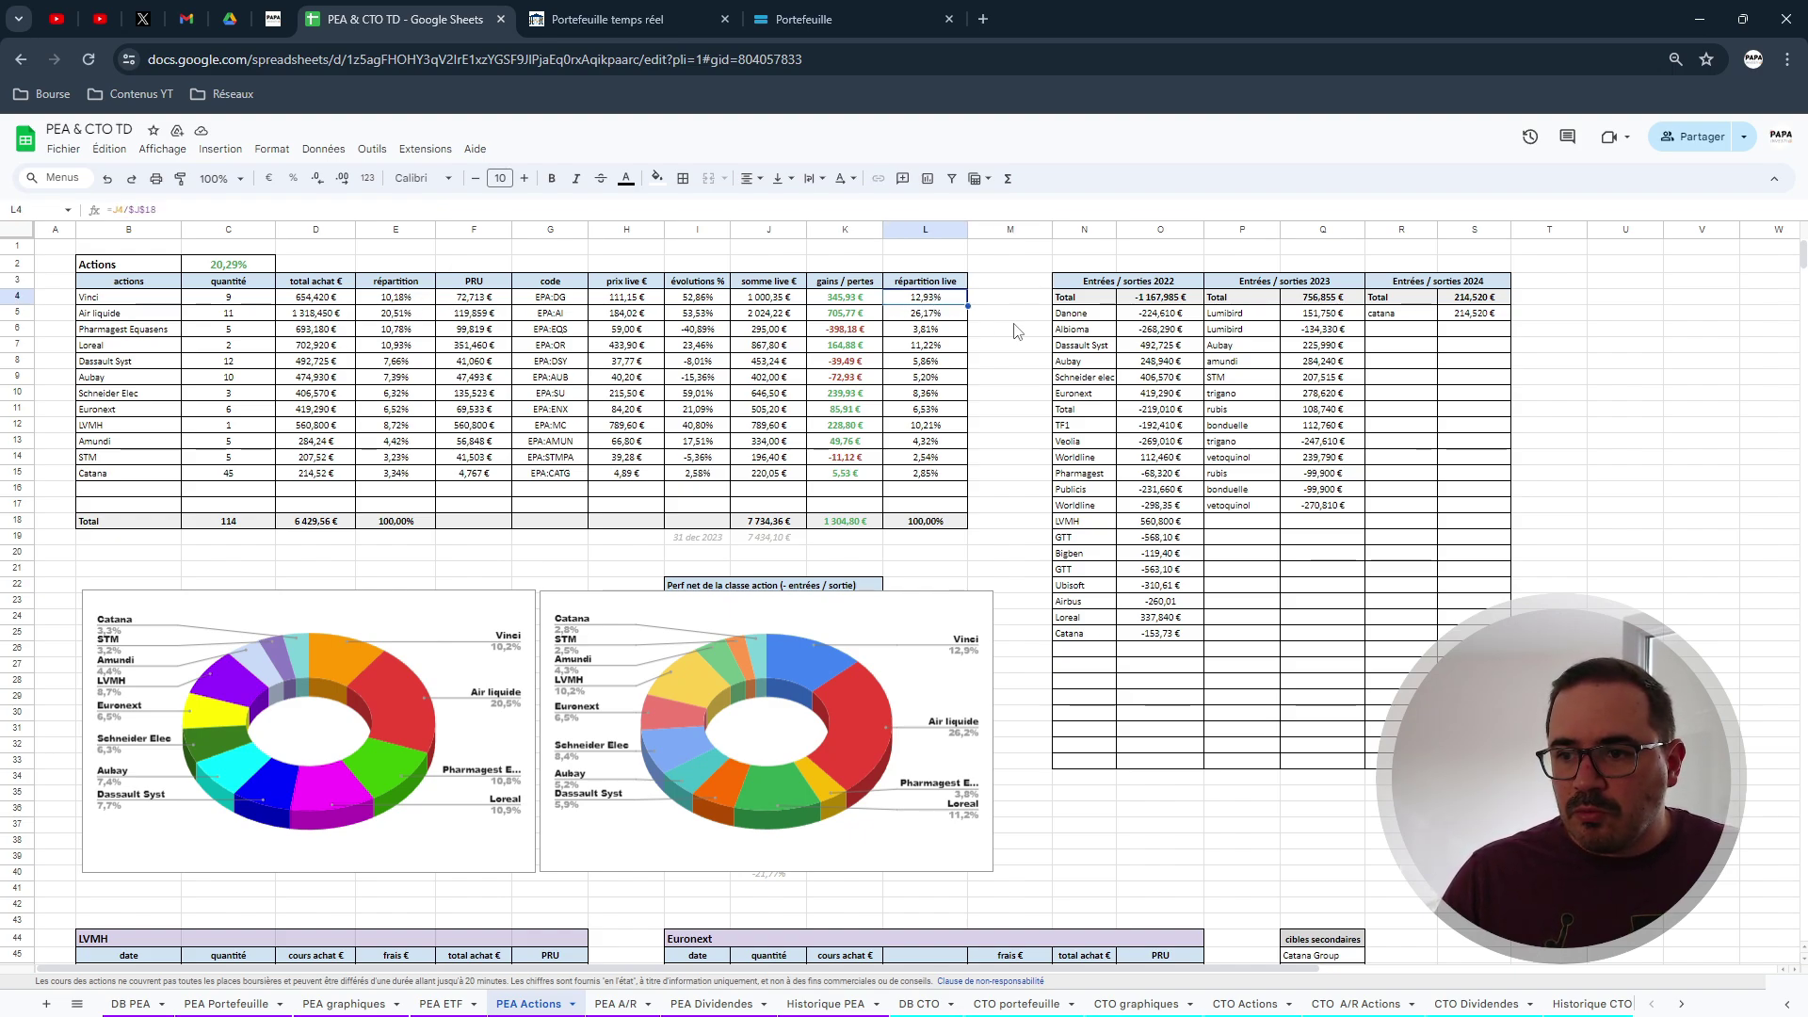
left_click(1006, 558)
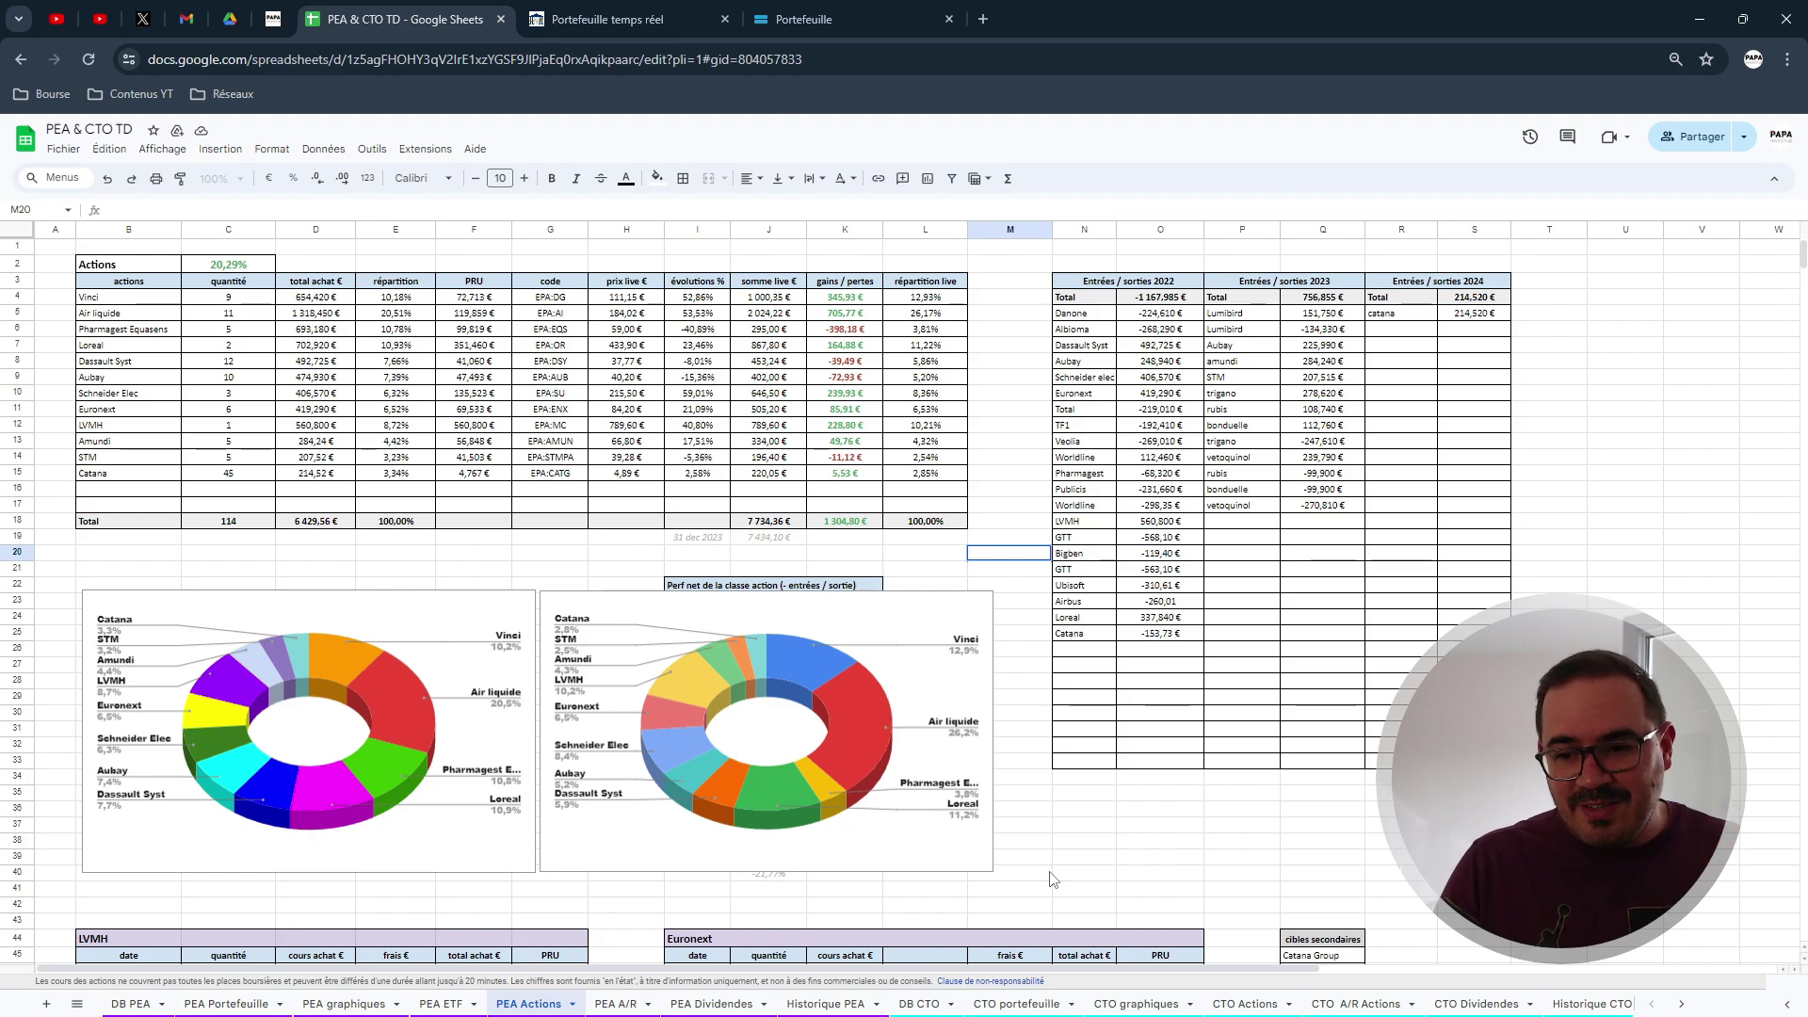
left_click(1088, 859)
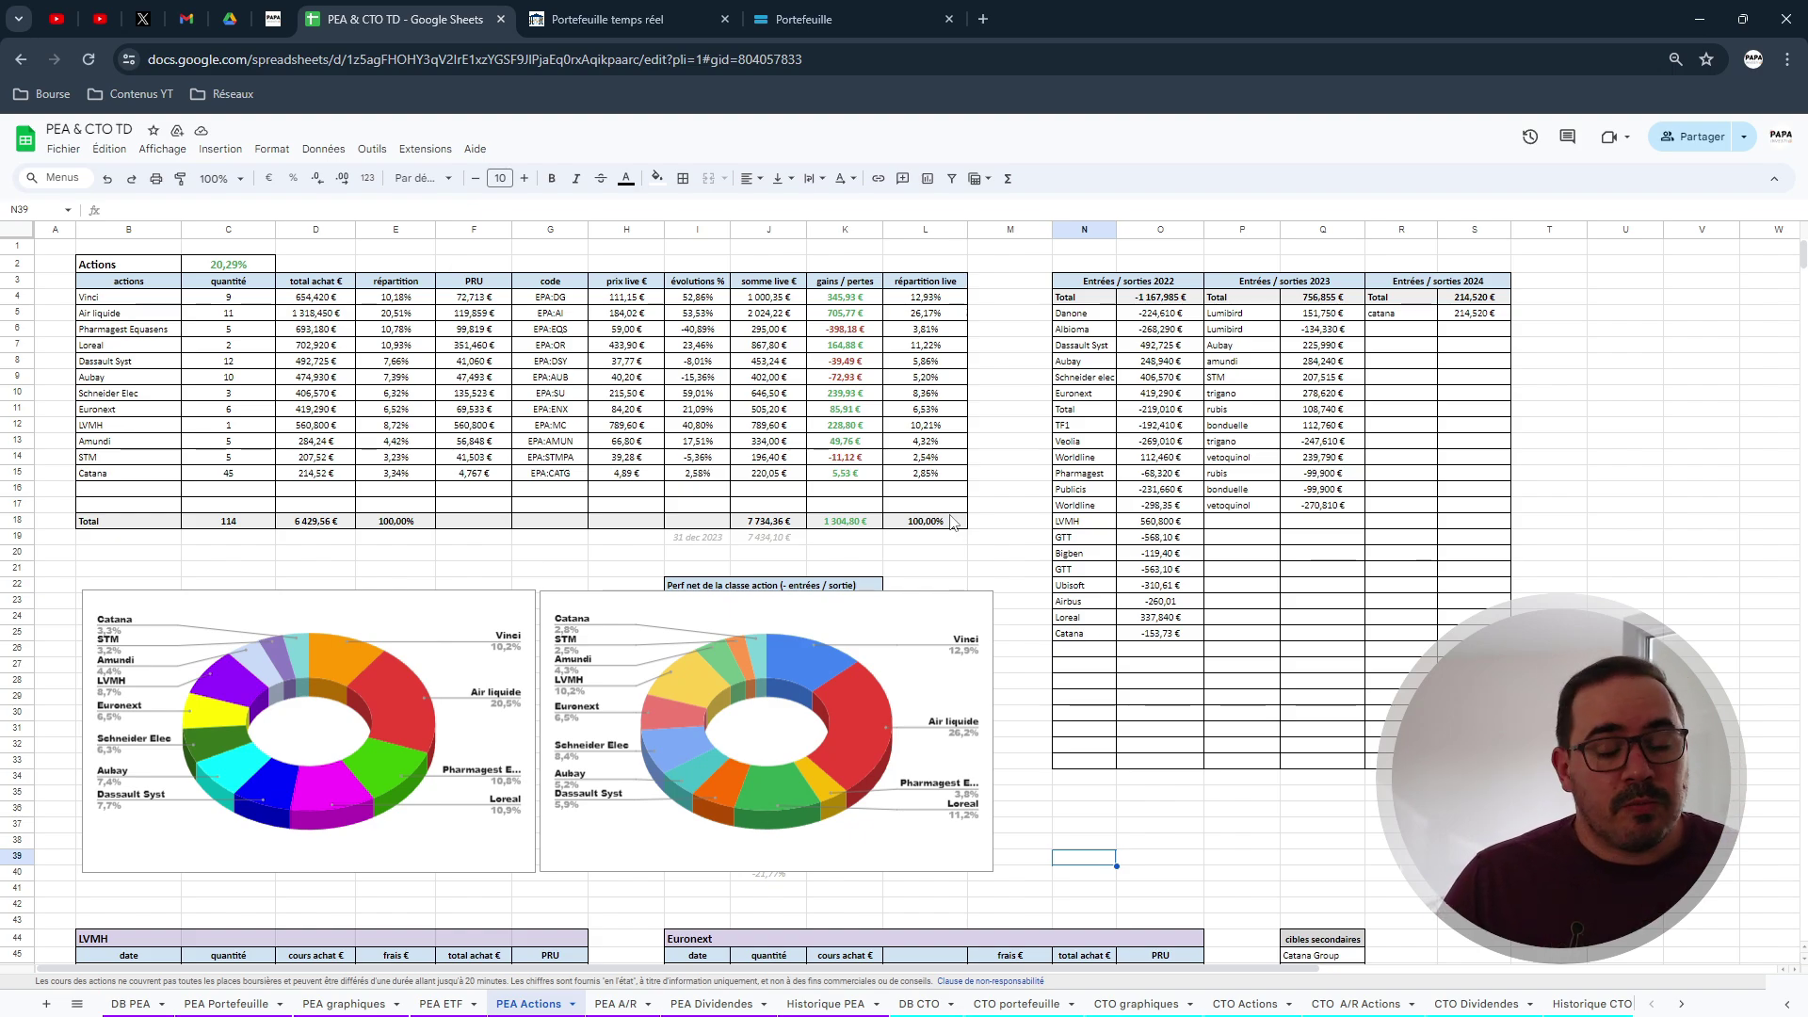
Switch to the Papa Investi Bento page and review its social network, portfolio tracking file and broker referral links.
left_click(272, 17)
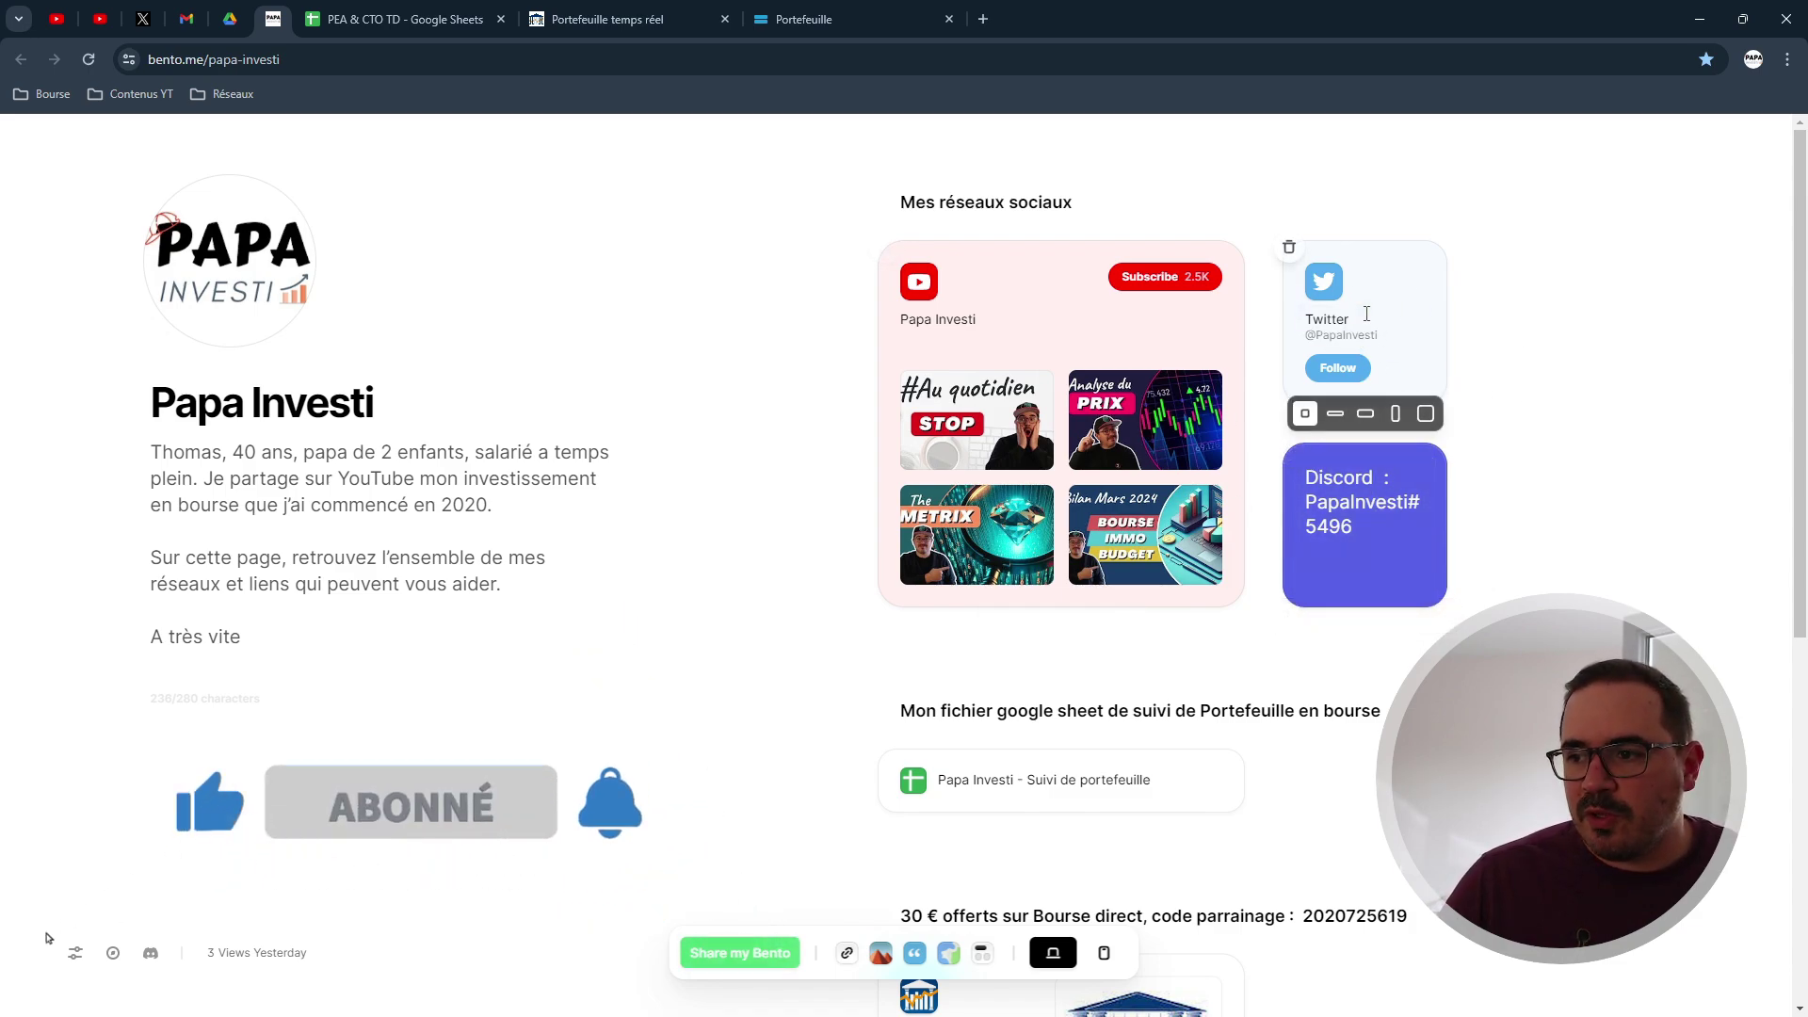
scroll(811, 569, "down", 4)
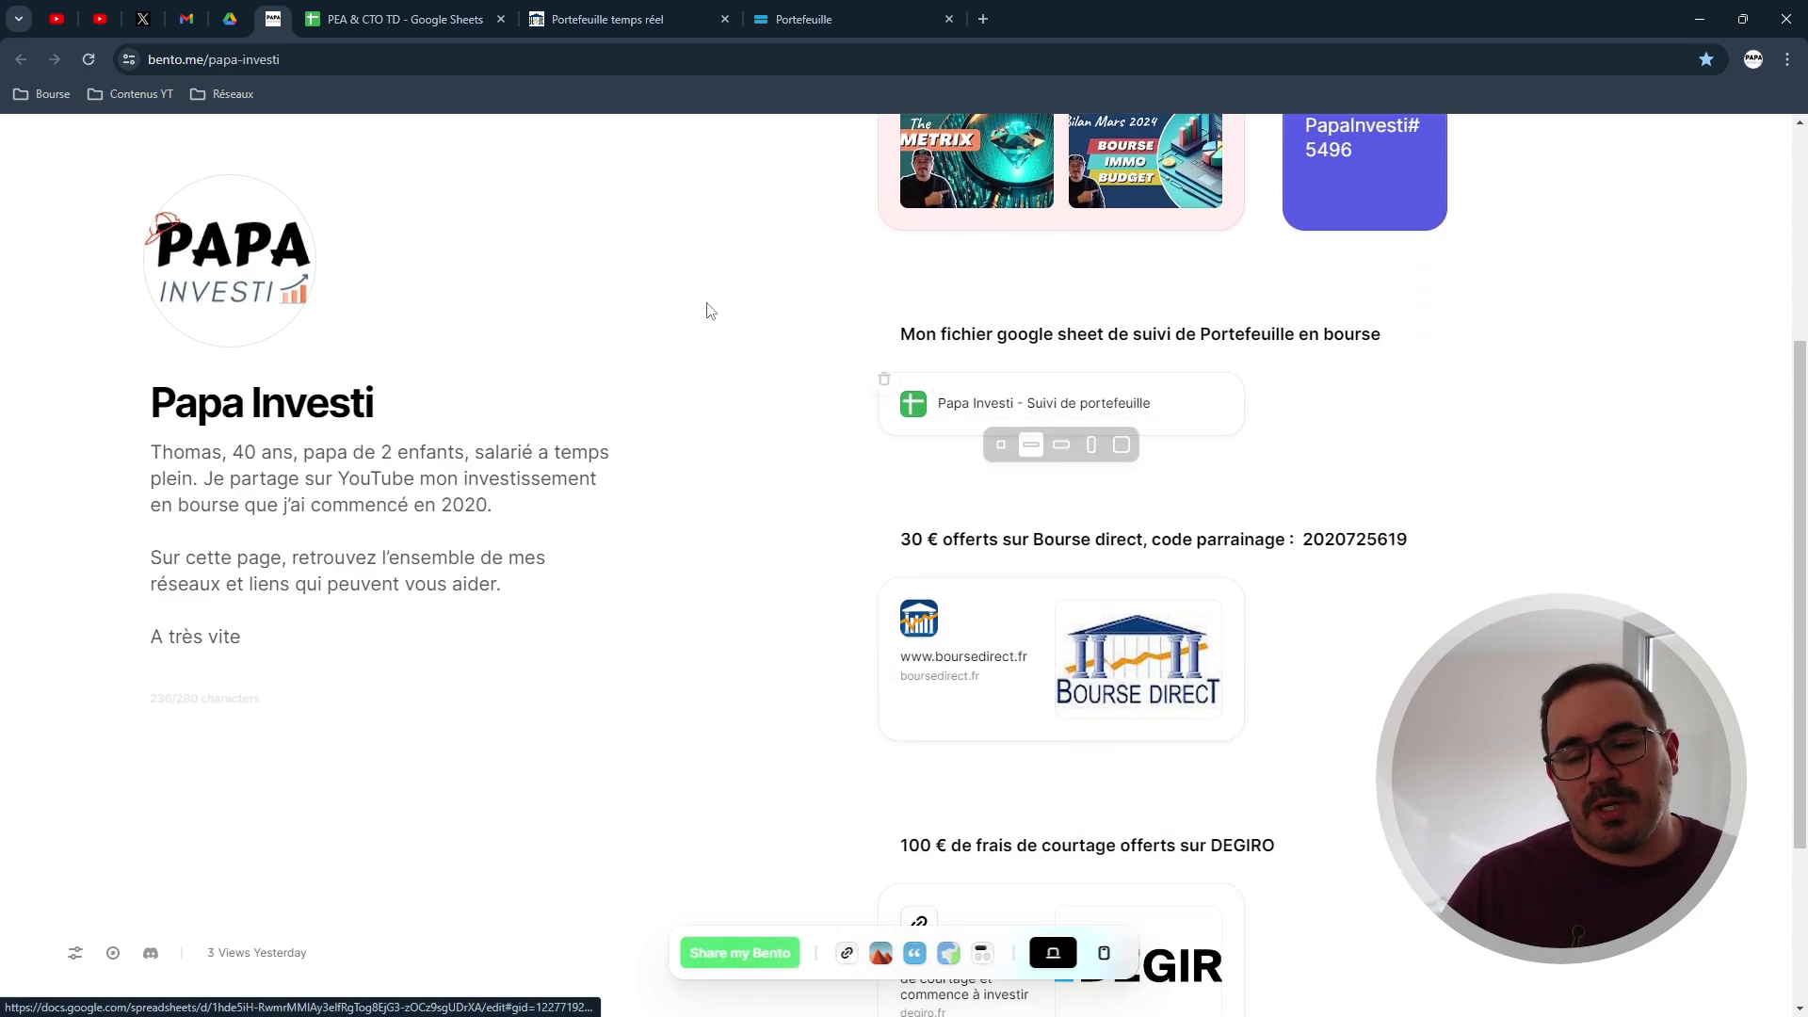
left_click(429, 17)
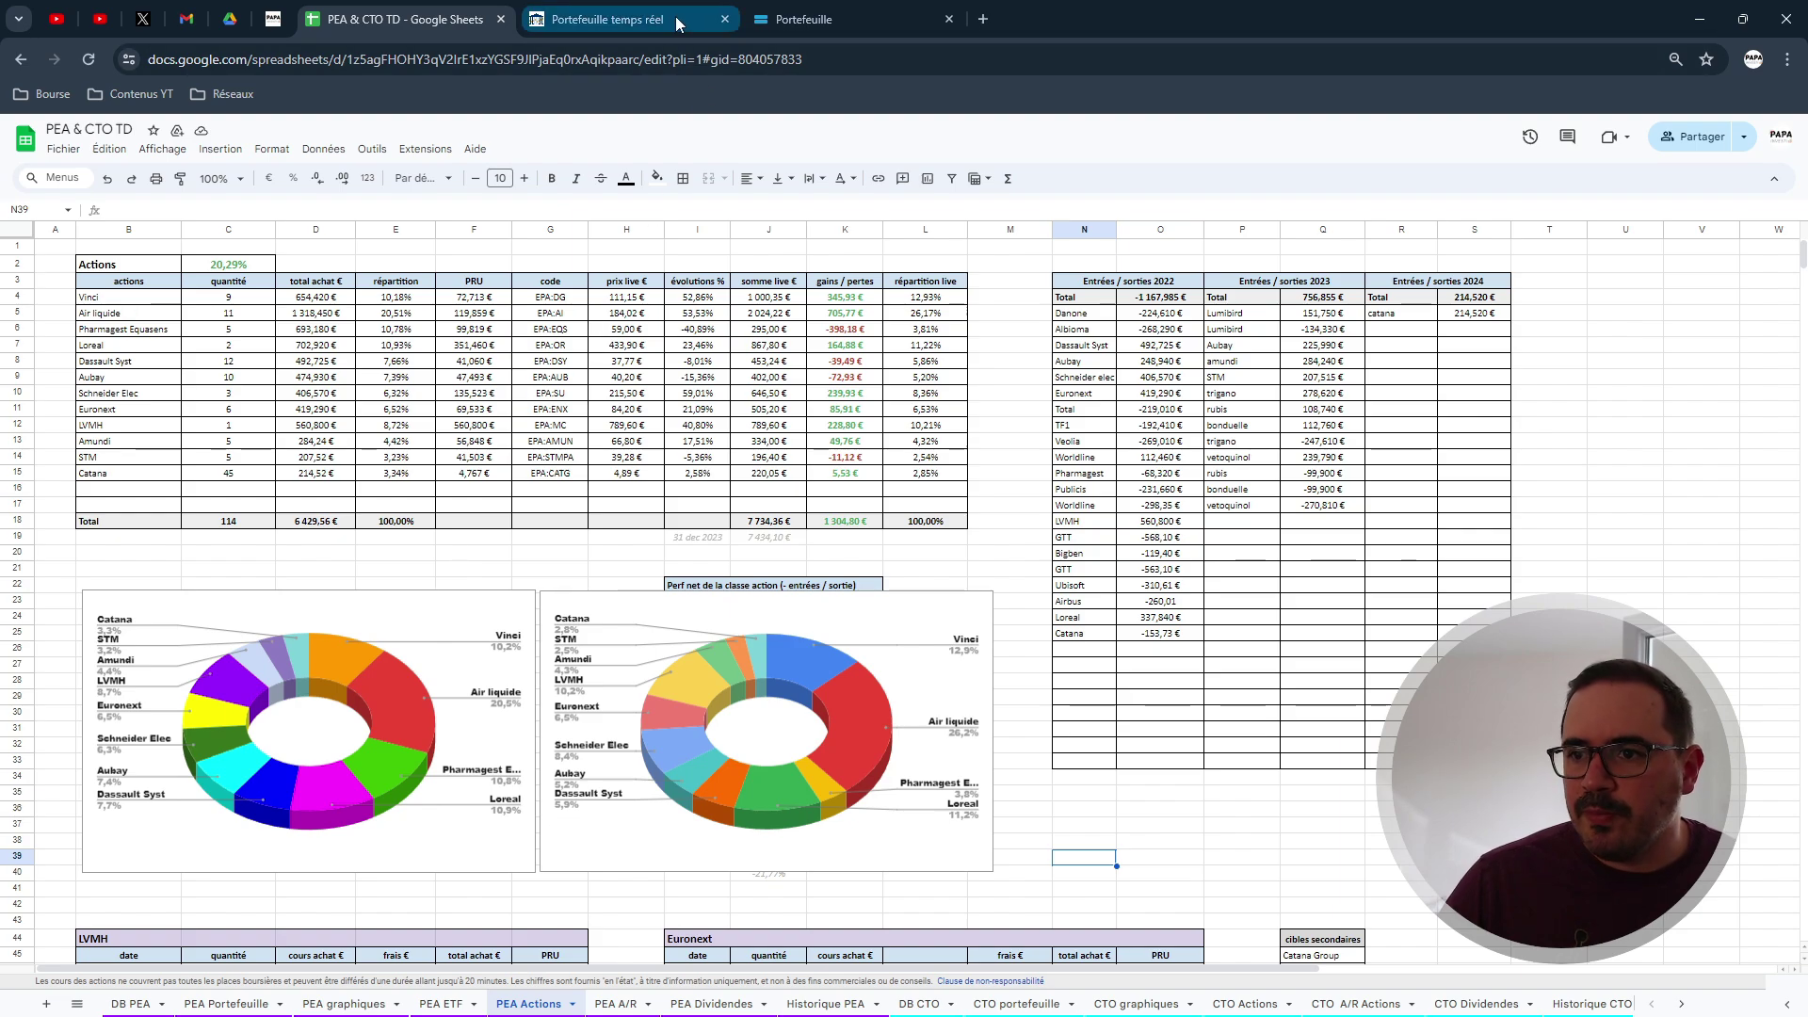
left_click(273, 18)
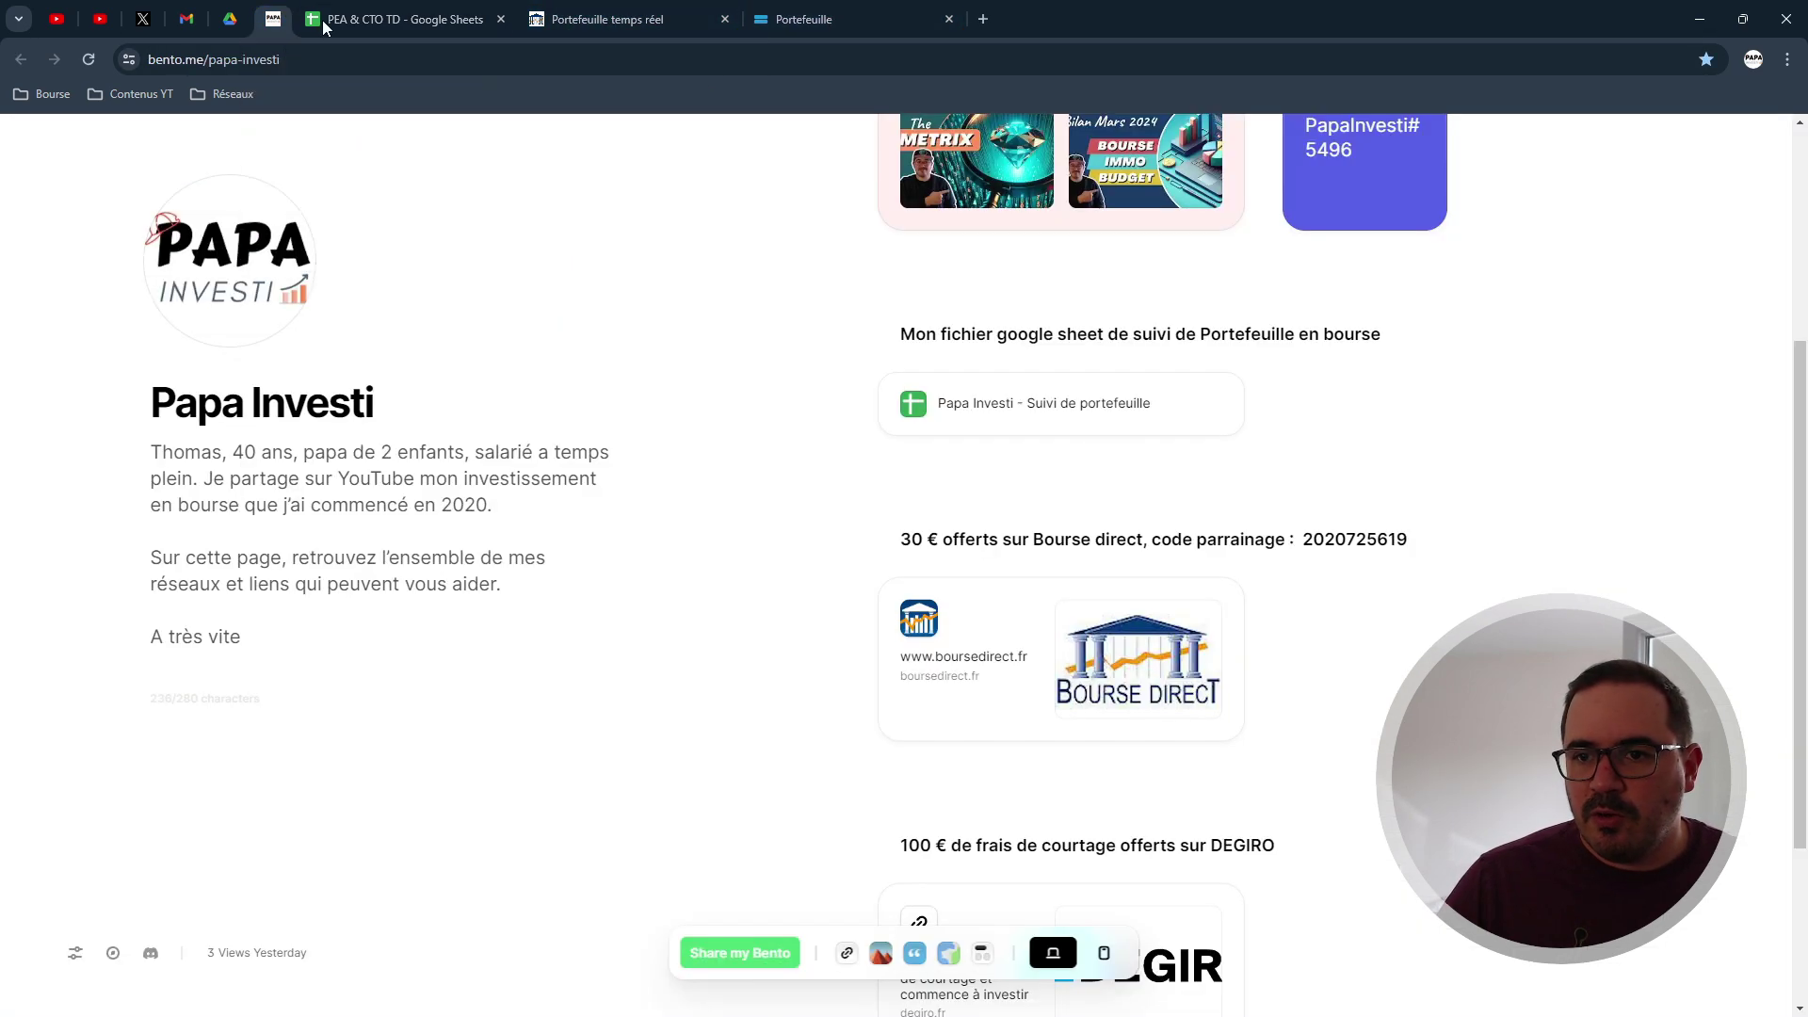
scroll(766, 606, "down", 2)
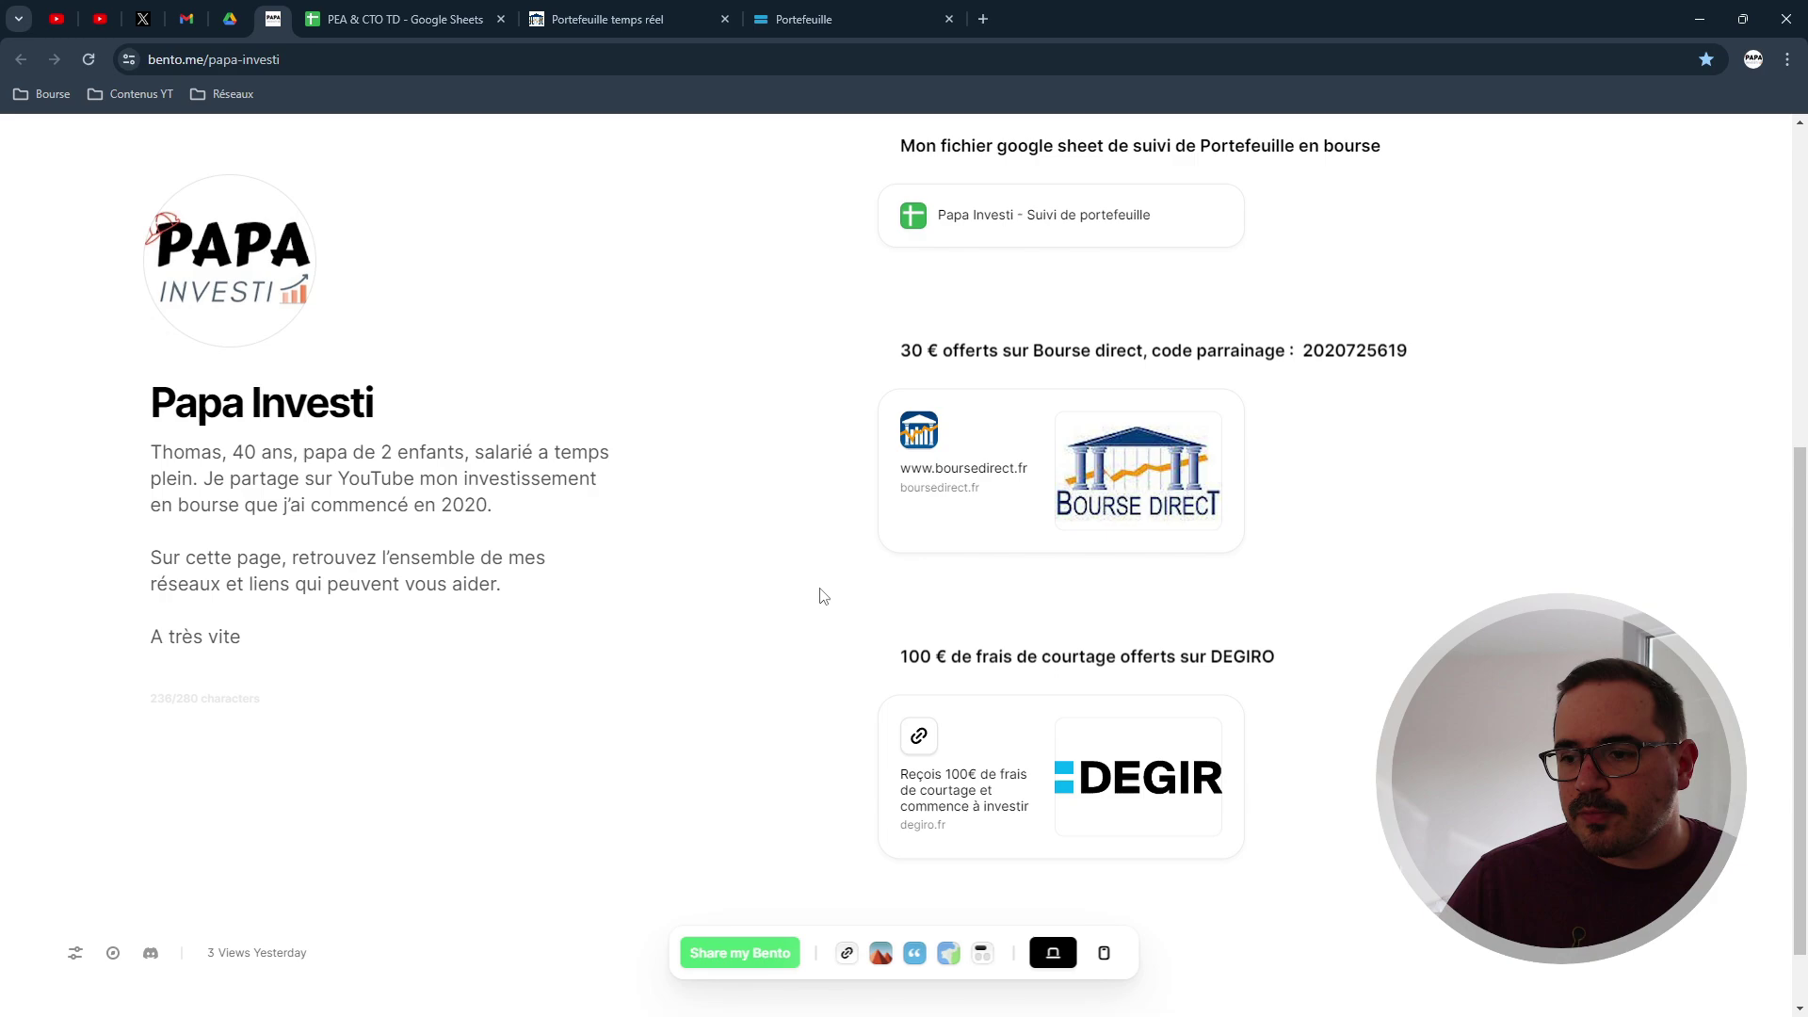
scroll(829, 607, "up", 6)
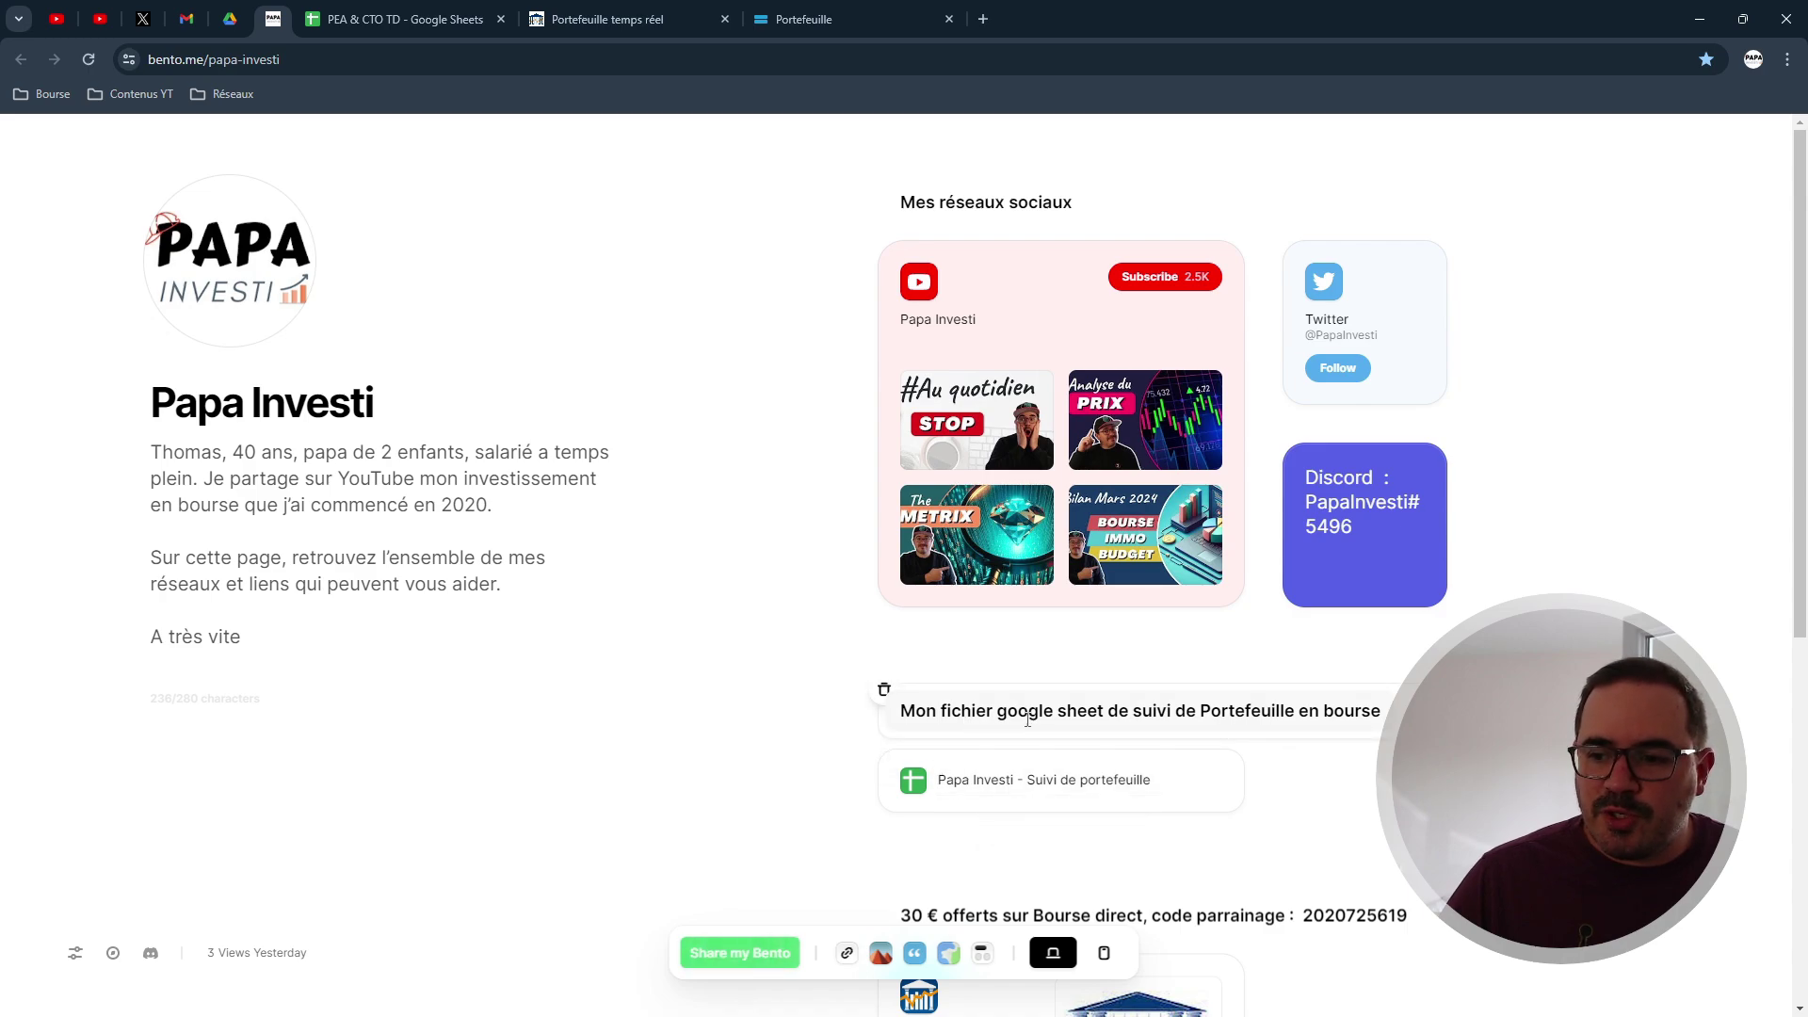
Return to the PEA & CTO TD spreadsheet and view the dashboard on the DB PEA sheet.
left_click(405, 19)
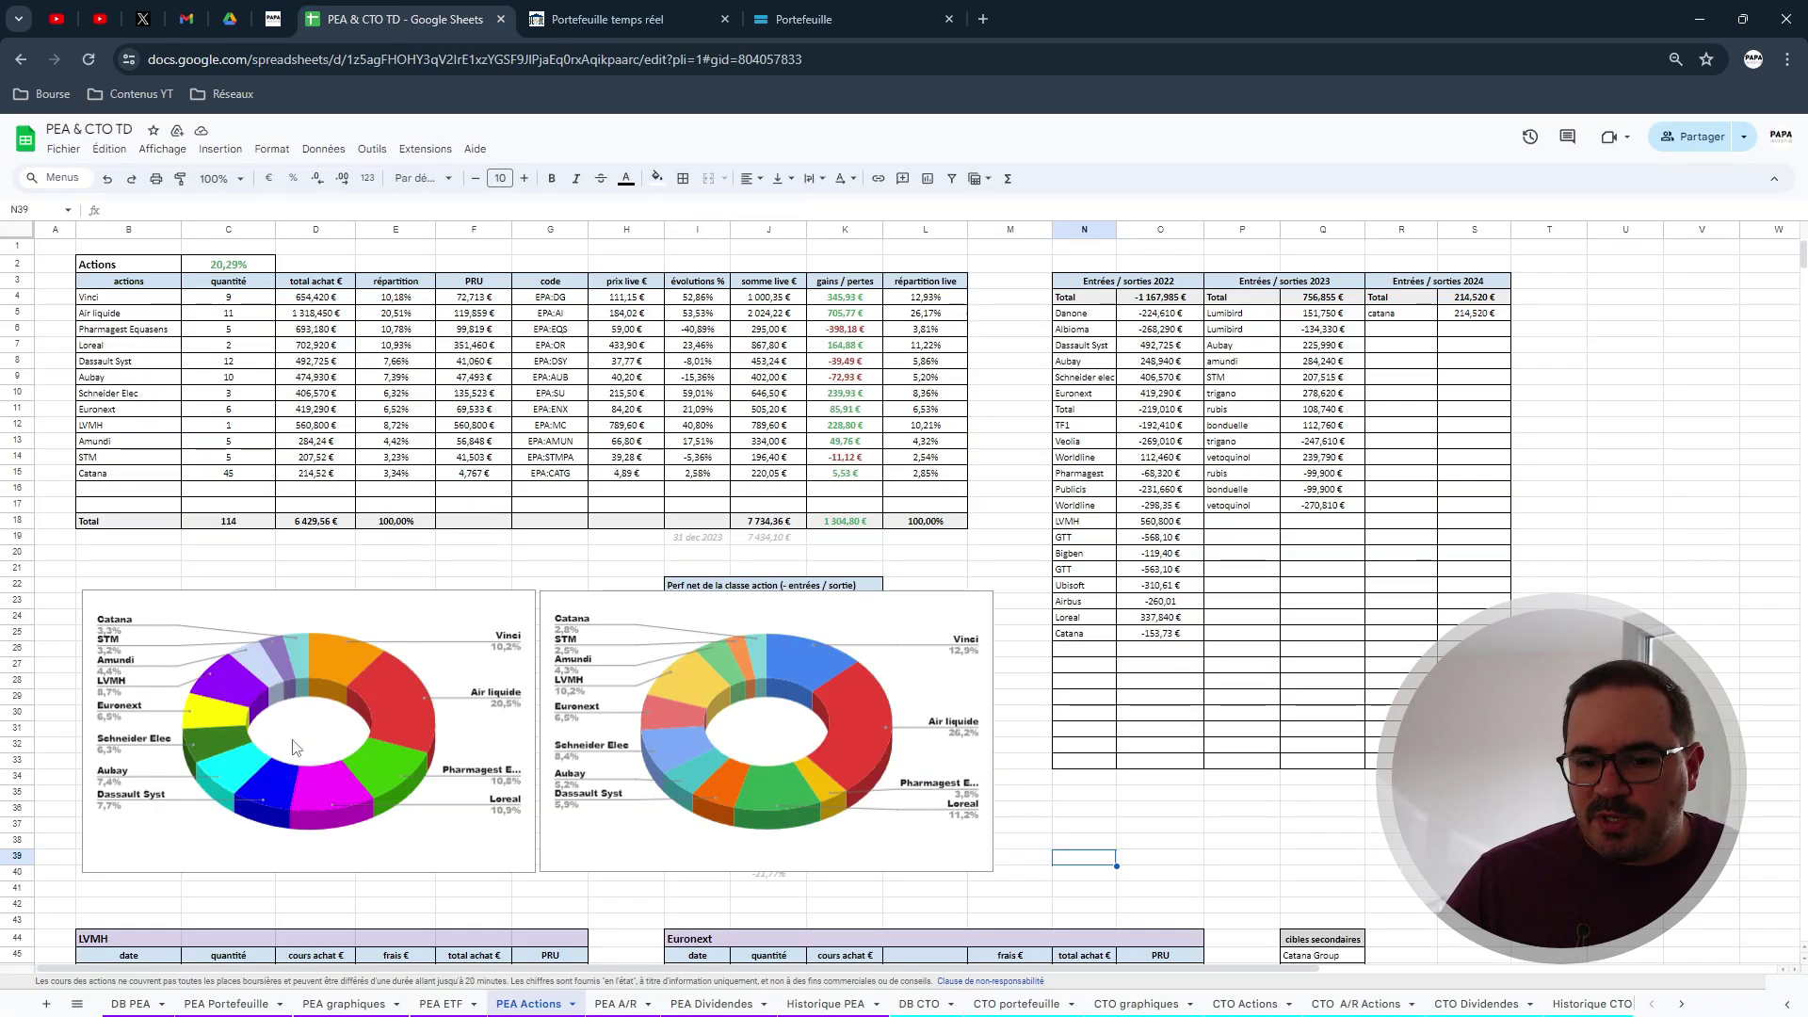
left_click(132, 1003)
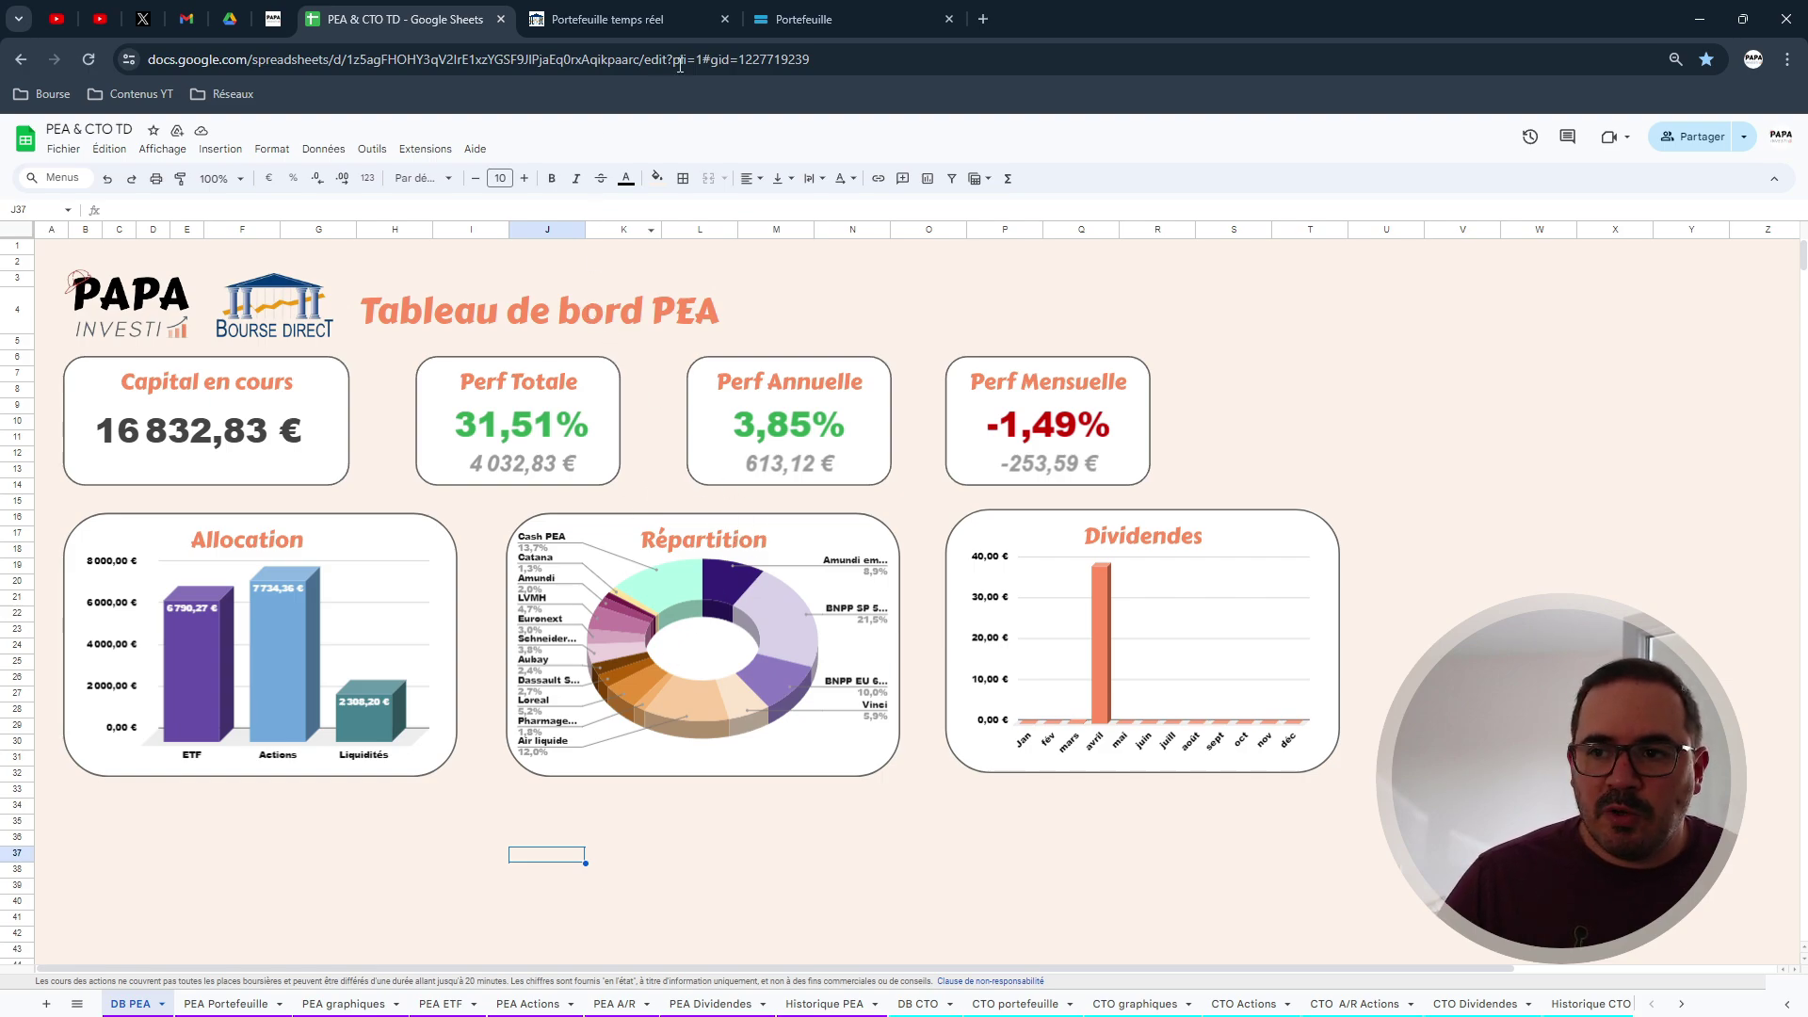
left_click(294, 10)
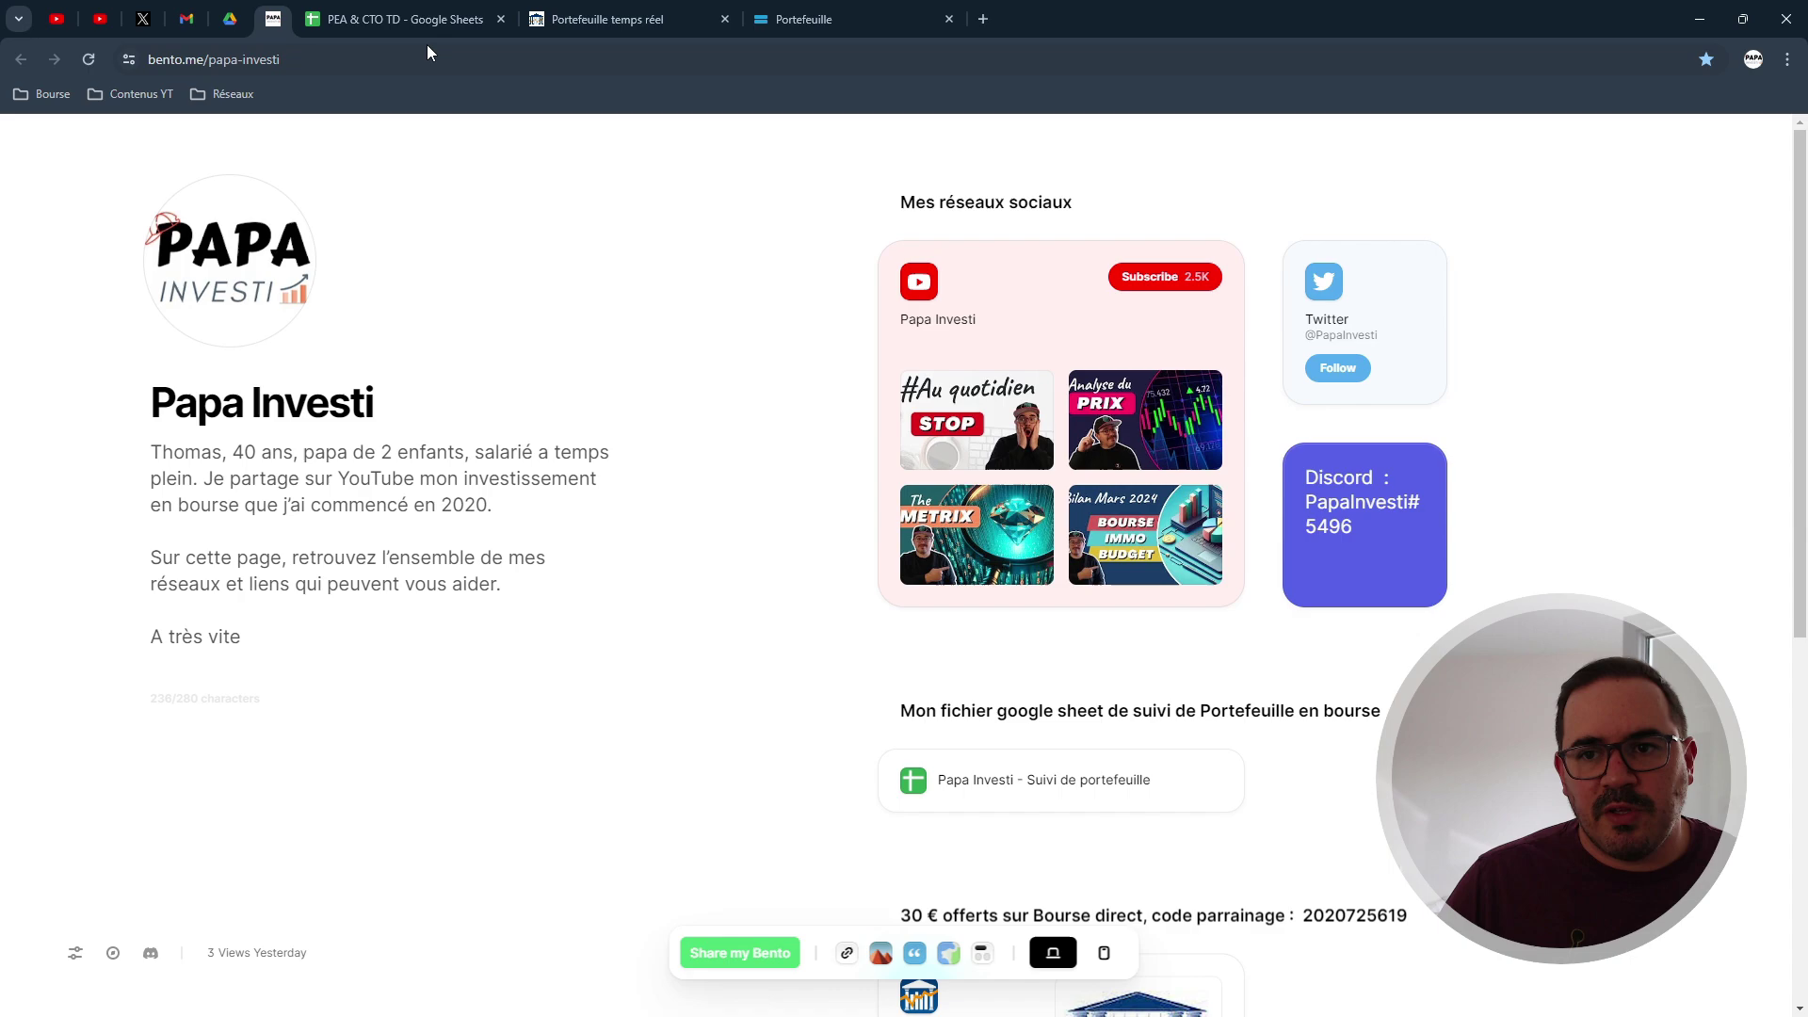
left_click(403, 20)
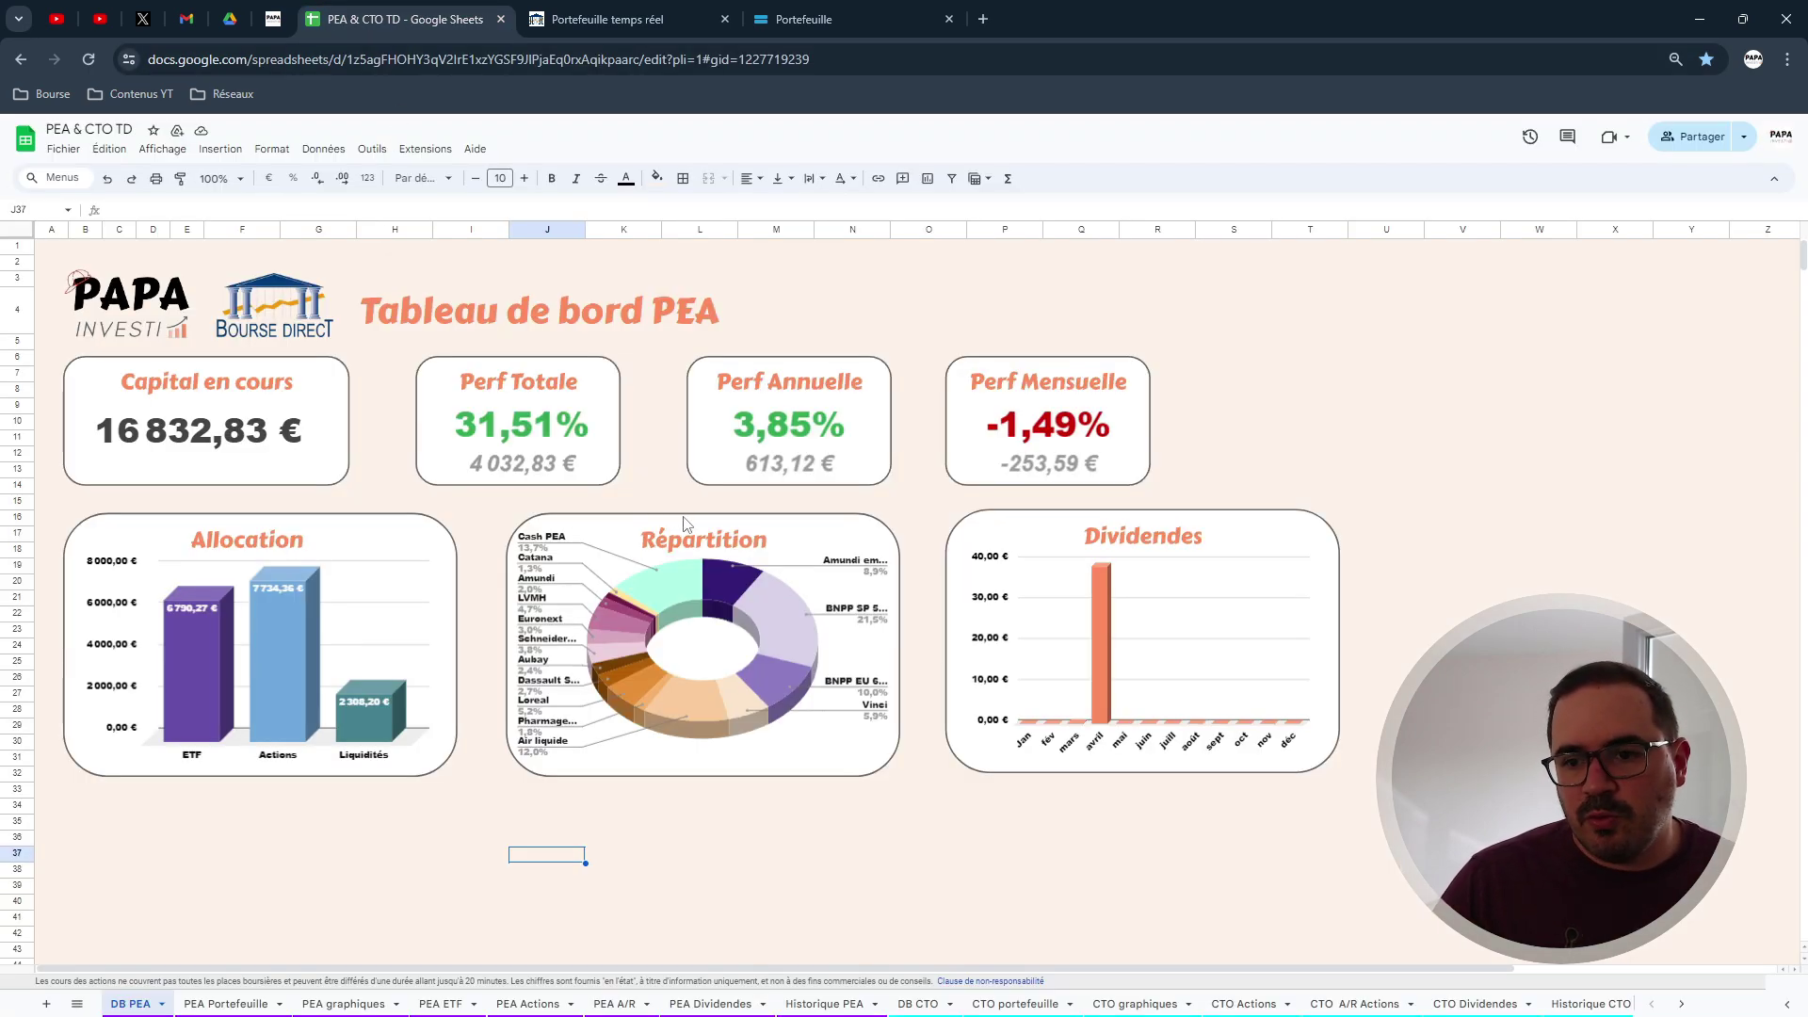